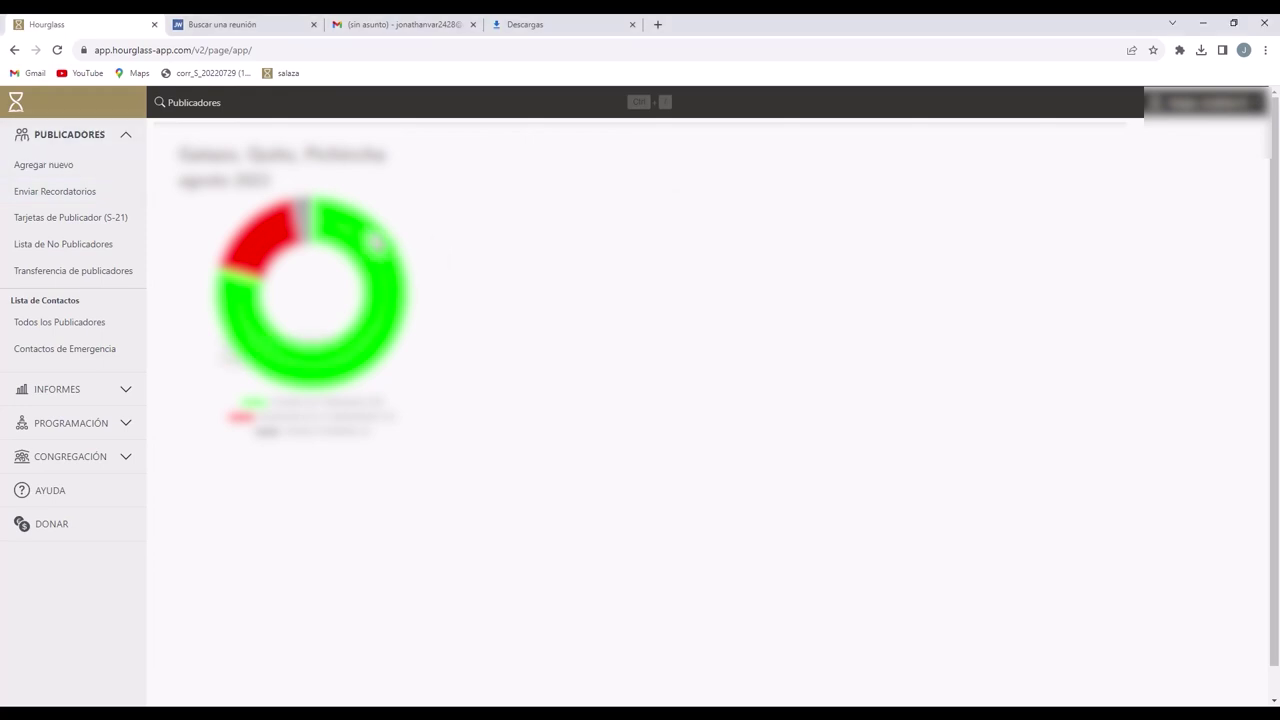
# Step: Look over the publisher status chart on the home page and open the contact list of all publishers
pyautogui.moveTo(270, 243)
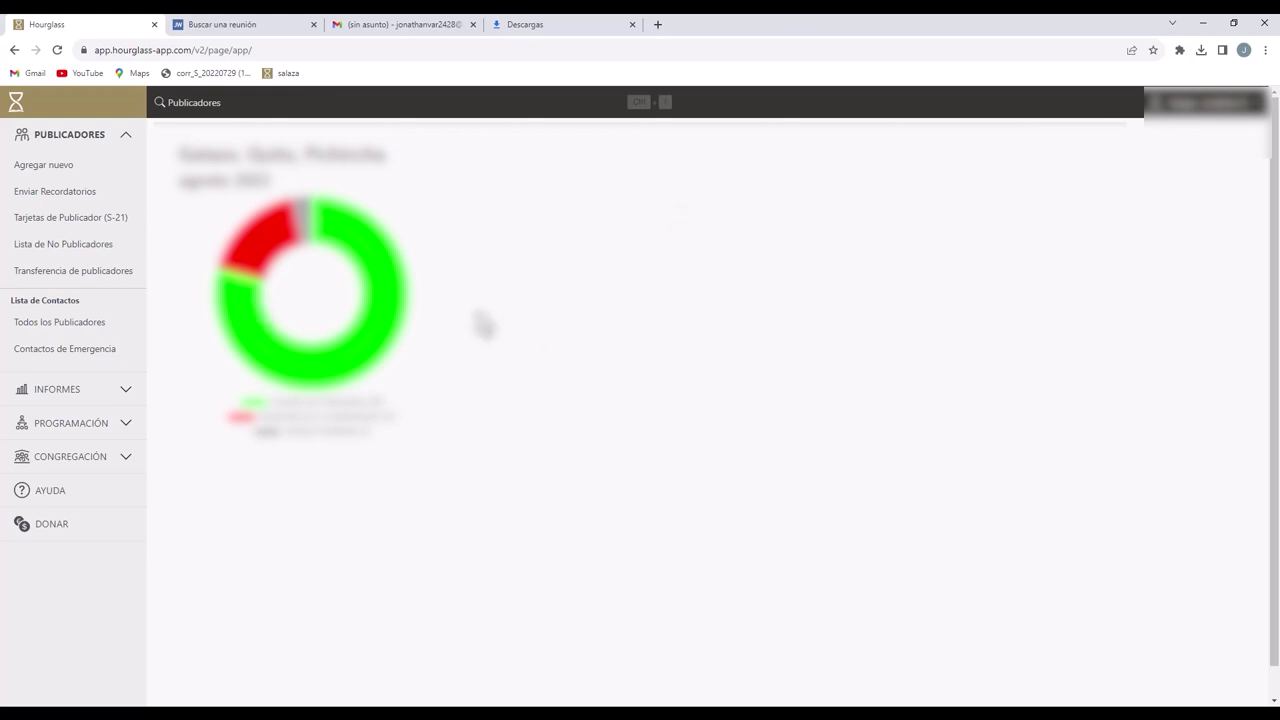
pyautogui.moveTo(375, 289)
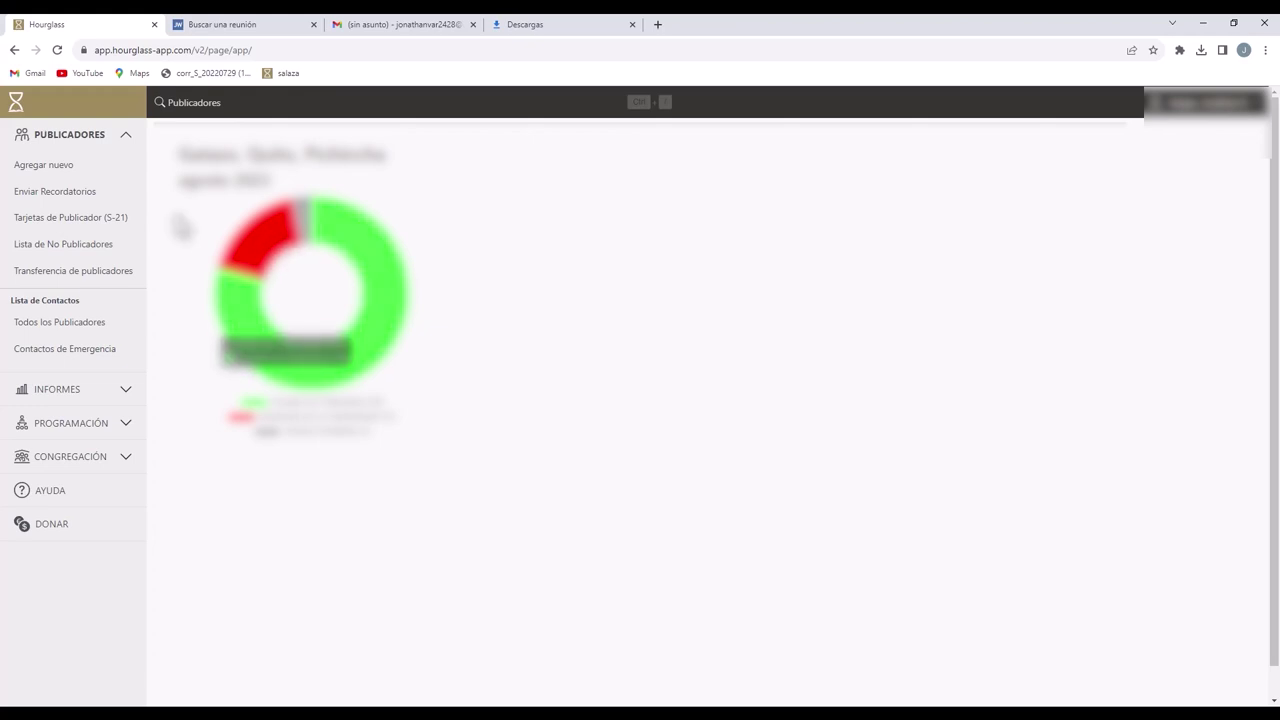
pyautogui.click(101, 333)
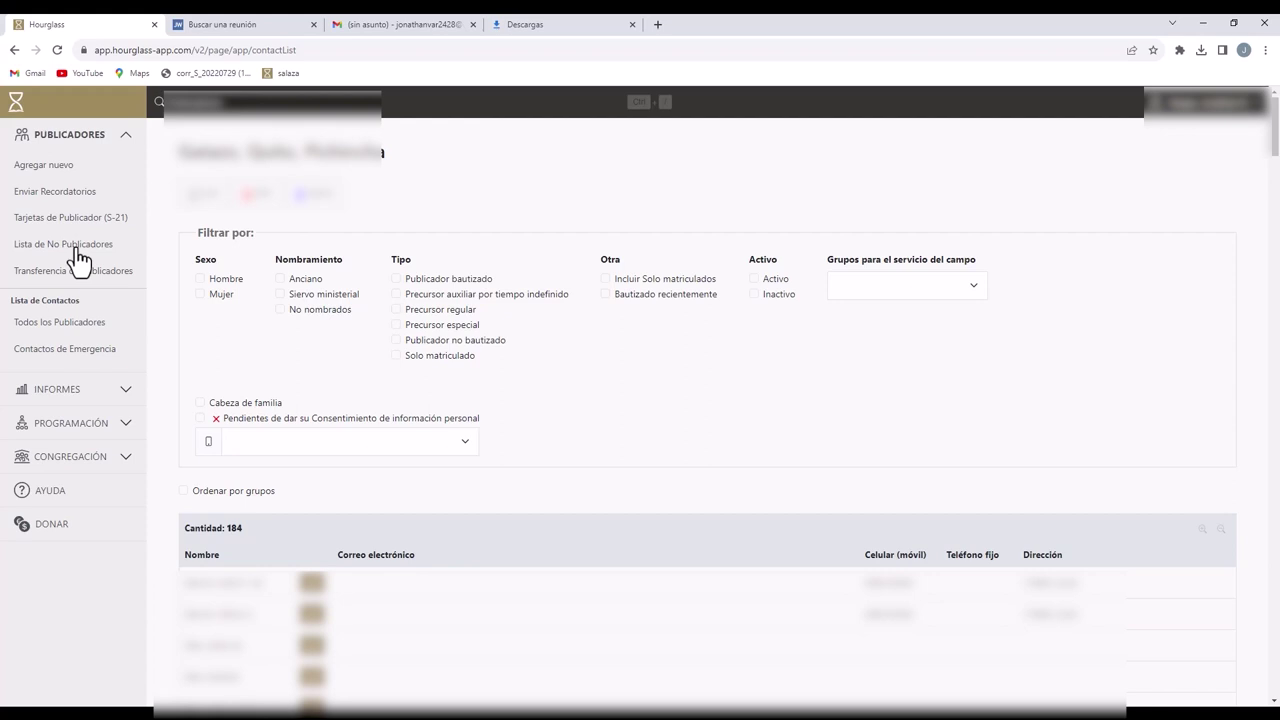
# Step: Open the form for adding a new publisher and review its personal, contact, baptism and appointment fields
pyautogui.click(95, 172)
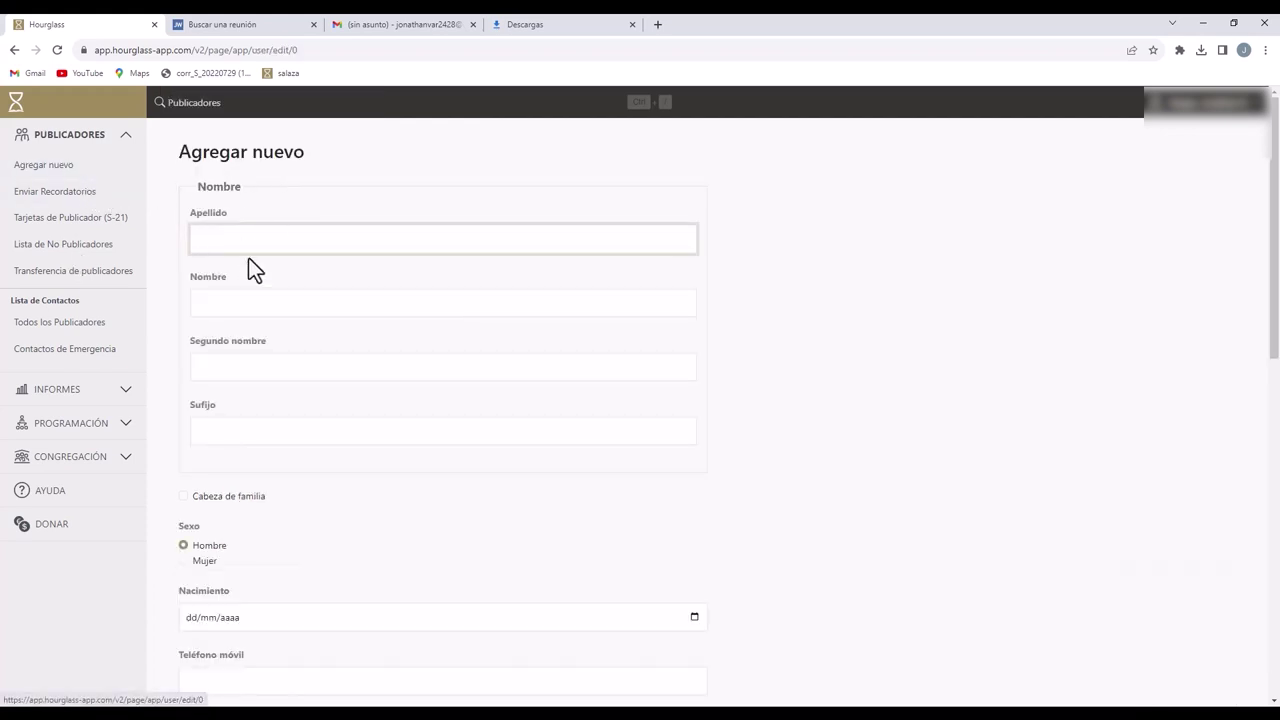
pyautogui.scroll(-2, 289, 480)
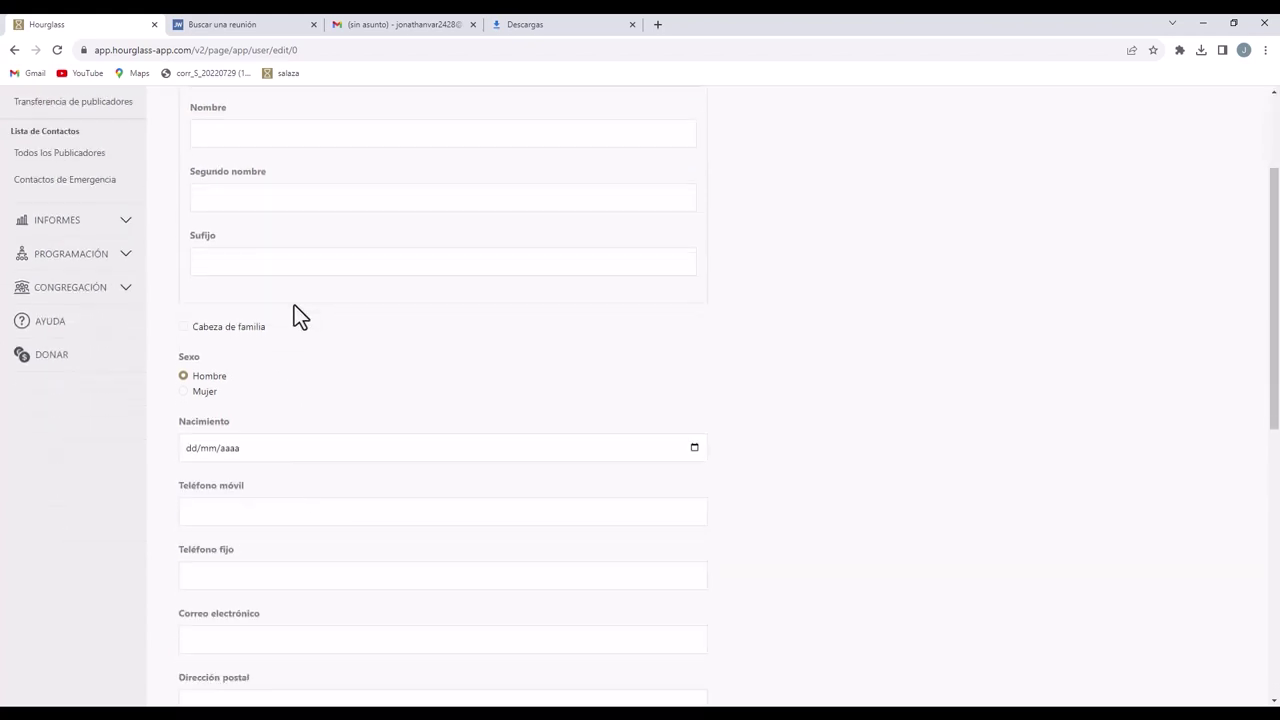
pyautogui.scroll(-3, 297, 505)
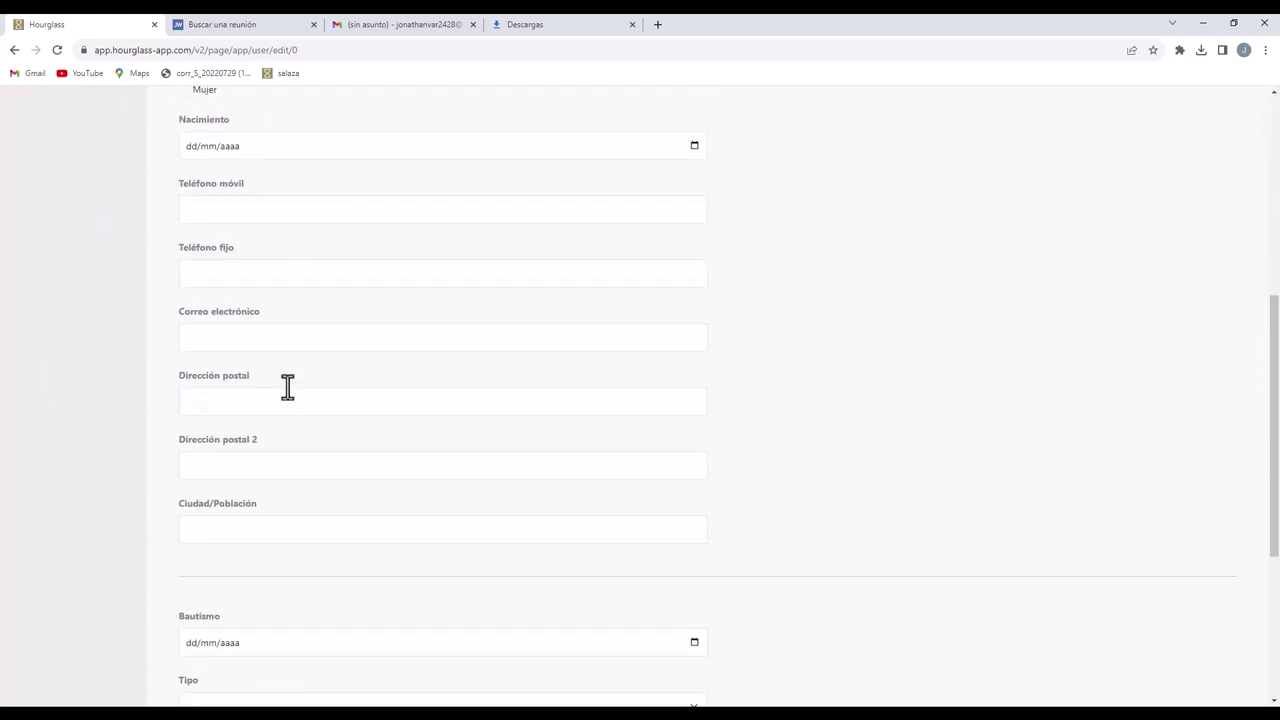
pyautogui.click(226, 332)
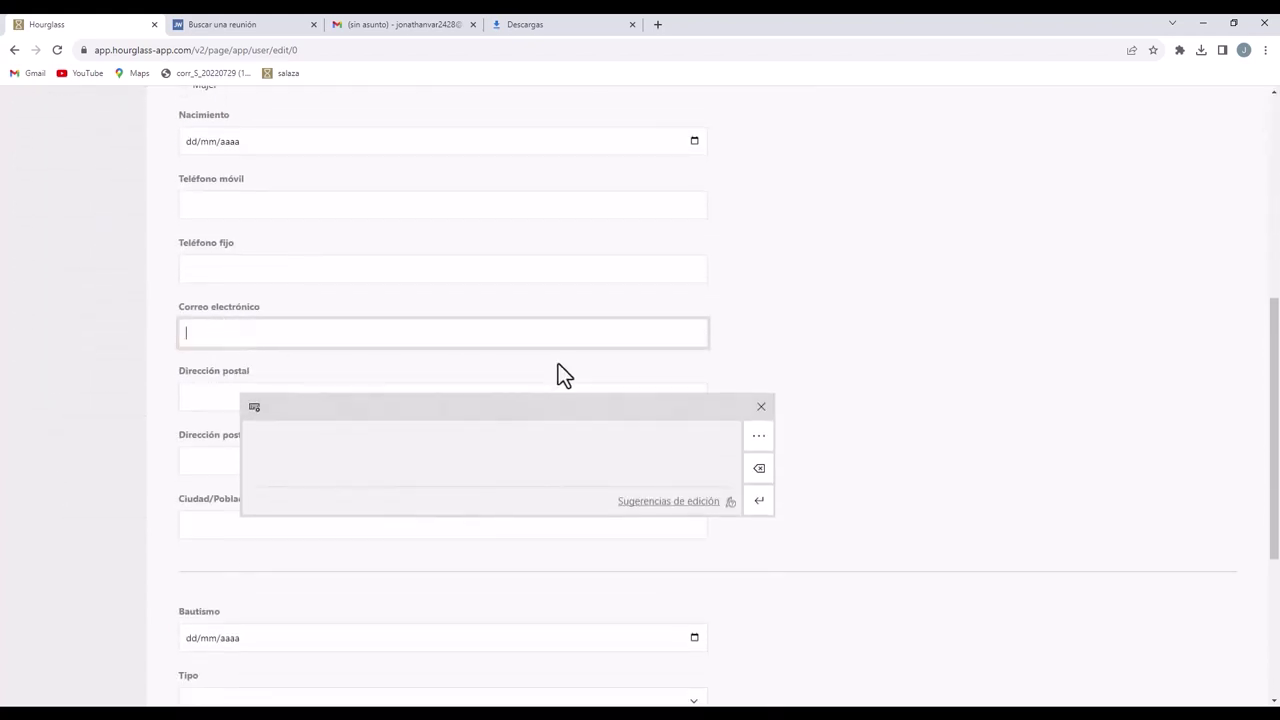
pyautogui.click(761, 407)
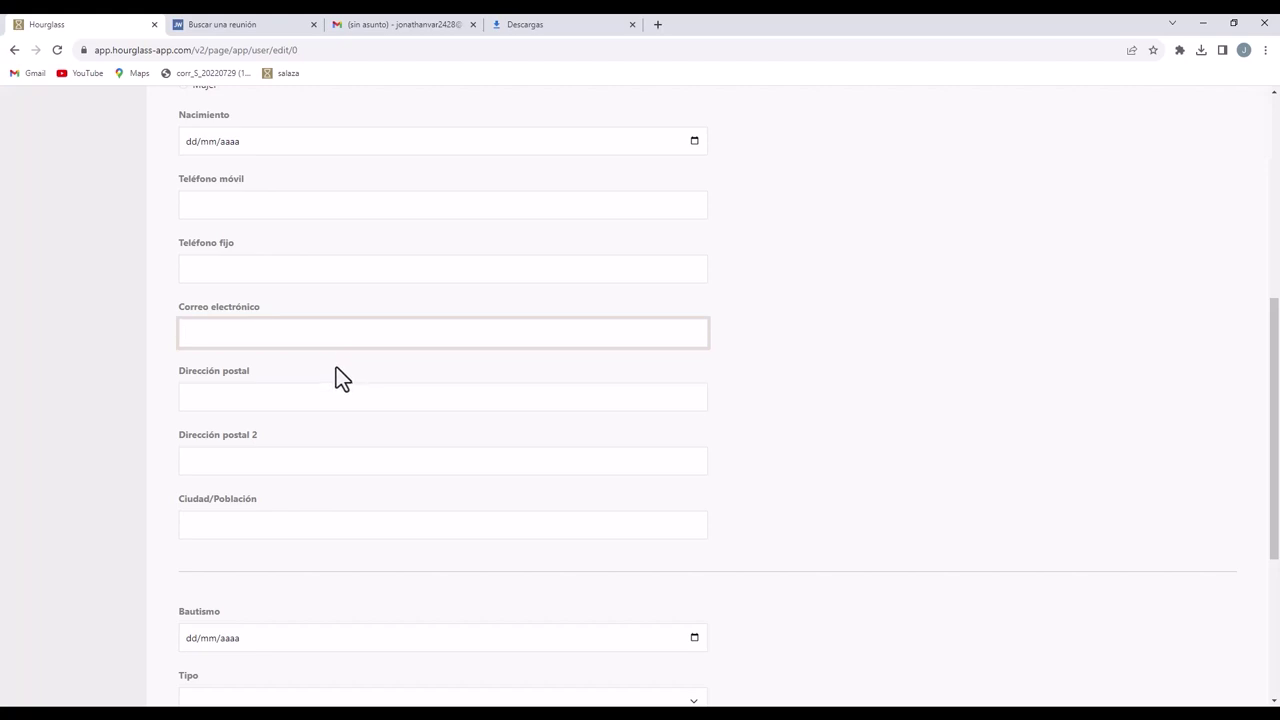
pyautogui.scroll(-1, 336, 368)
pyautogui.scroll(-3, 336, 370)
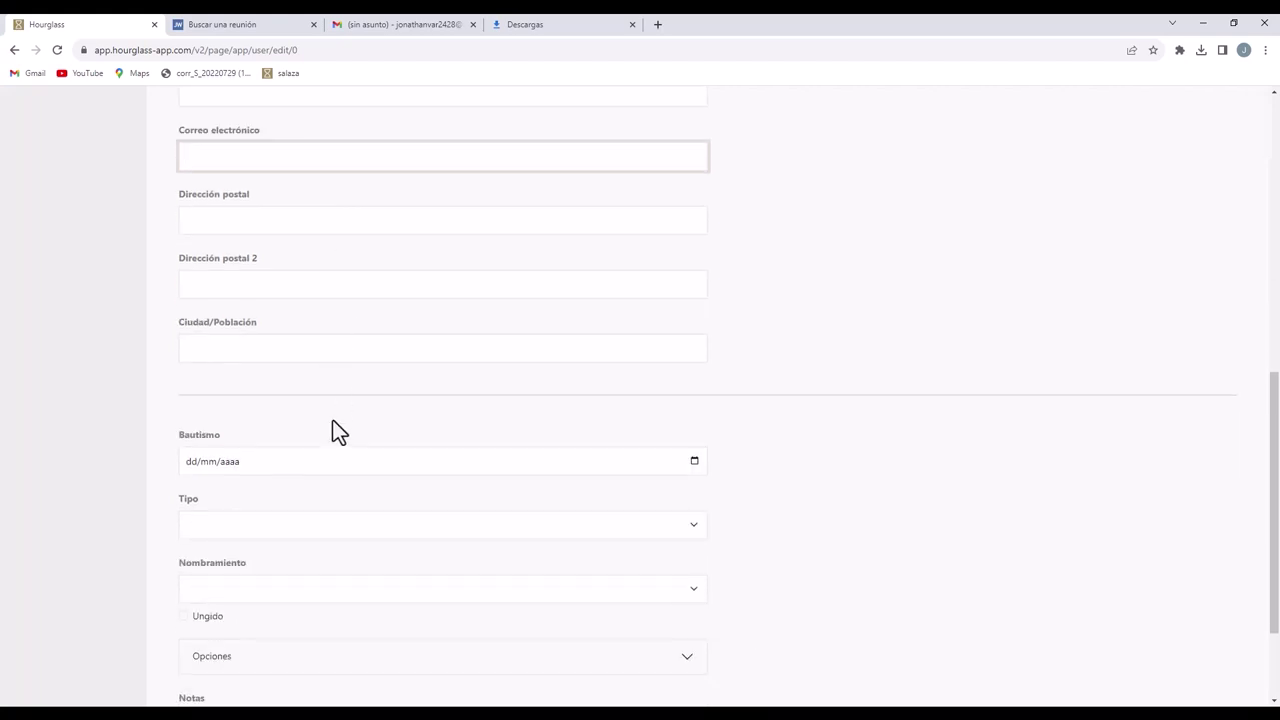
pyautogui.scroll(8, 330, 450)
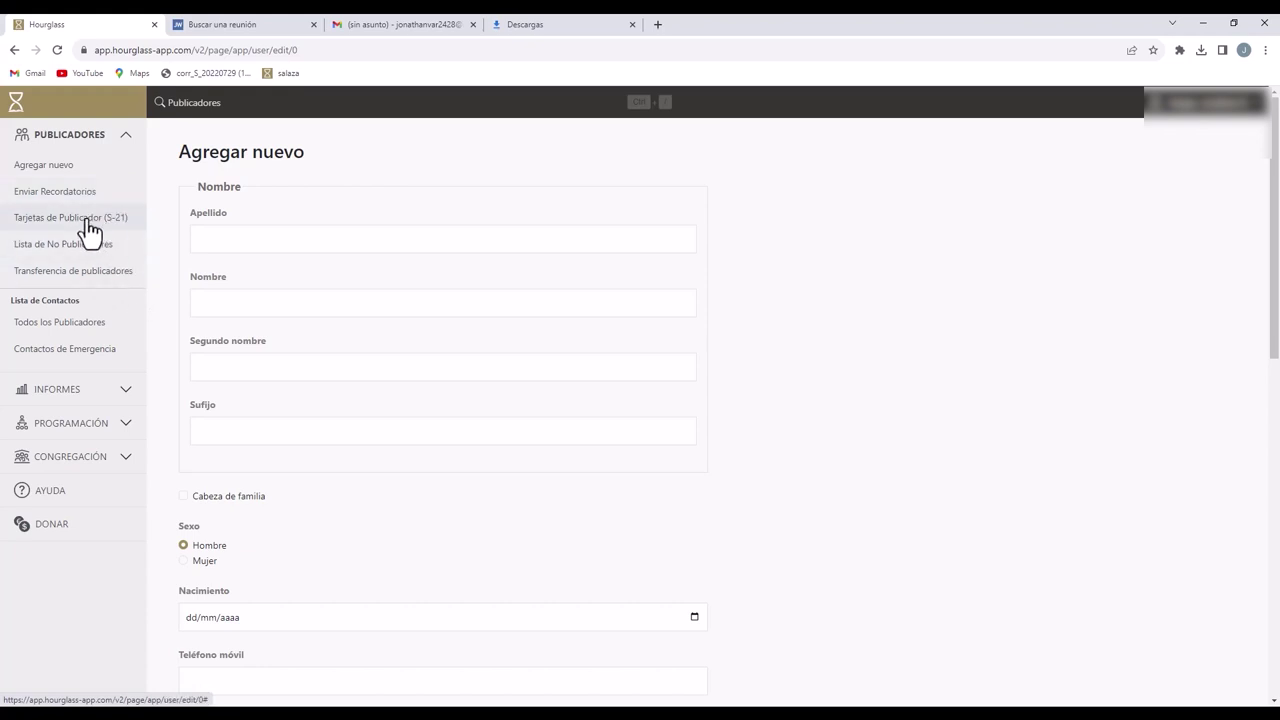
# Step: Open the first publisher's record for editing from the list of all publishers and review its fields
pyautogui.click(110, 325)
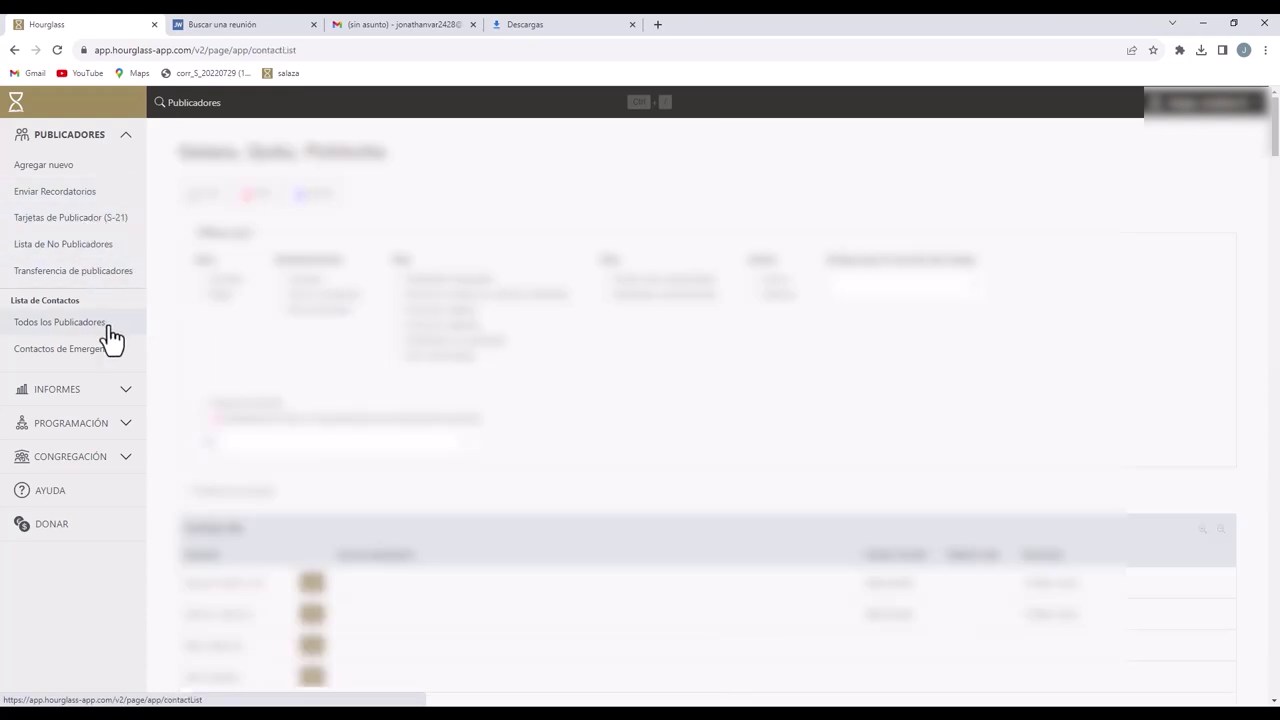
pyautogui.scroll(-1, 205, 420)
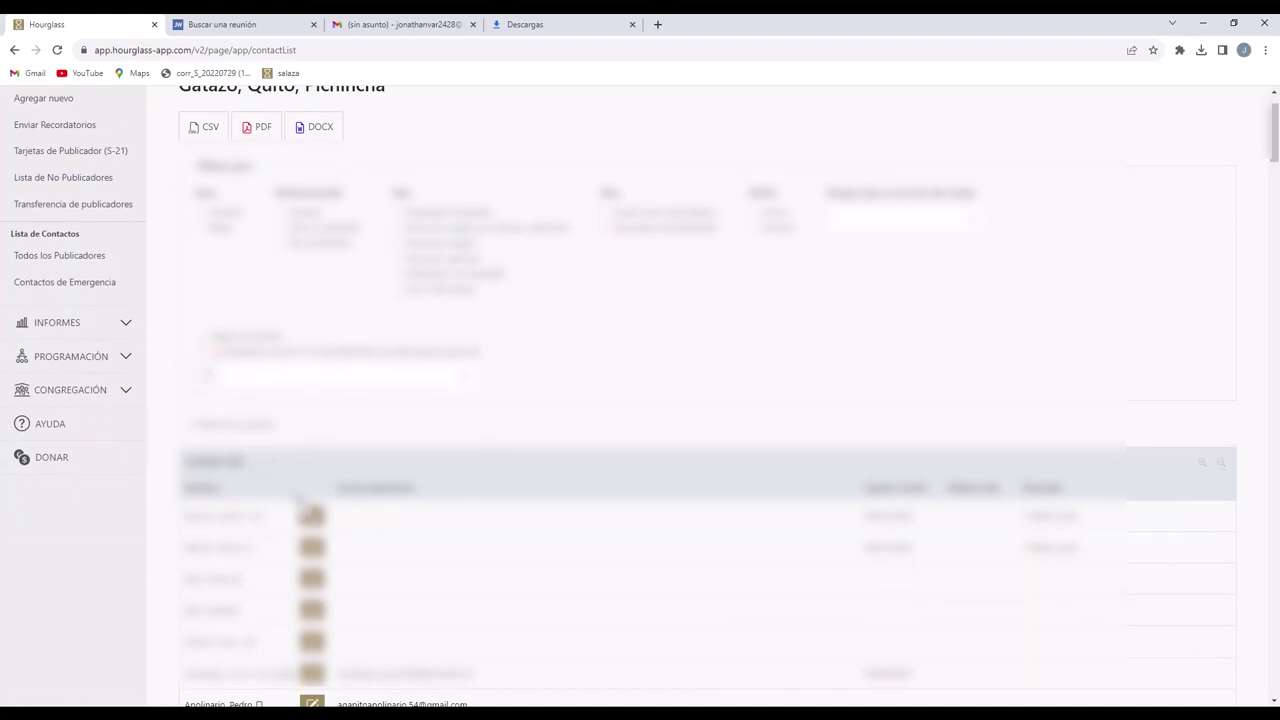
pyautogui.click(305, 521)
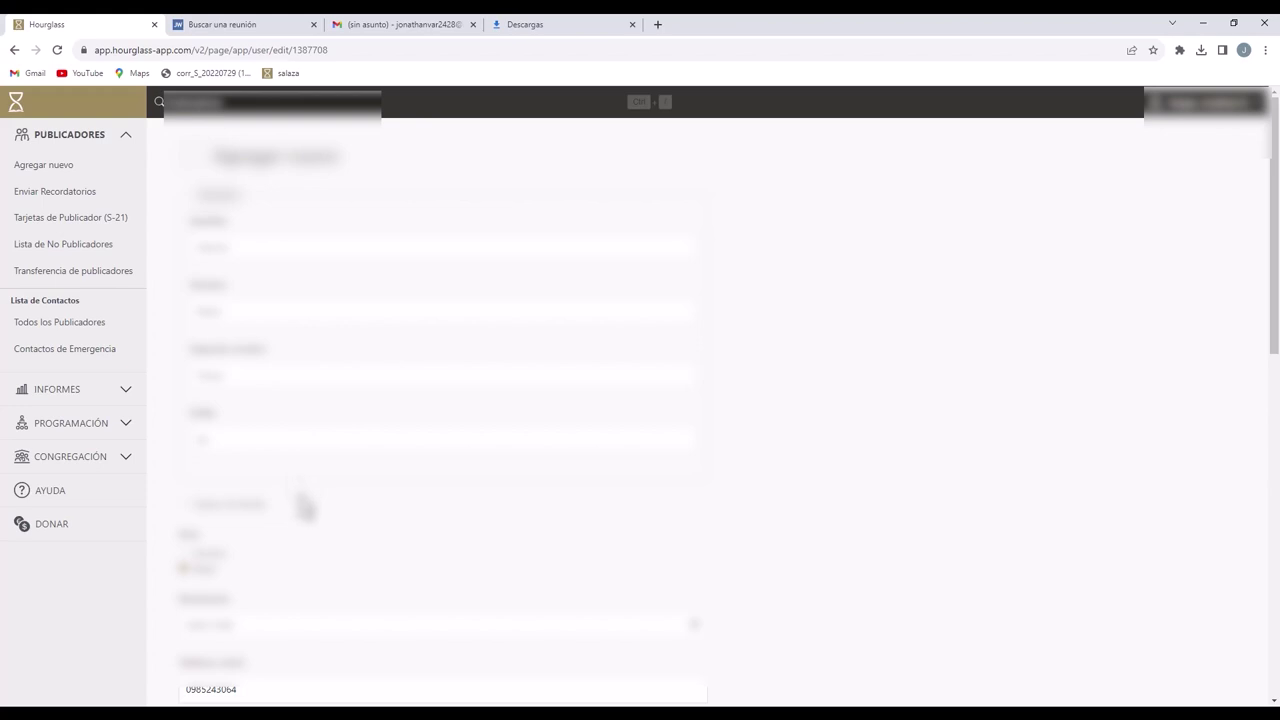
pyautogui.scroll(-5, 308, 515)
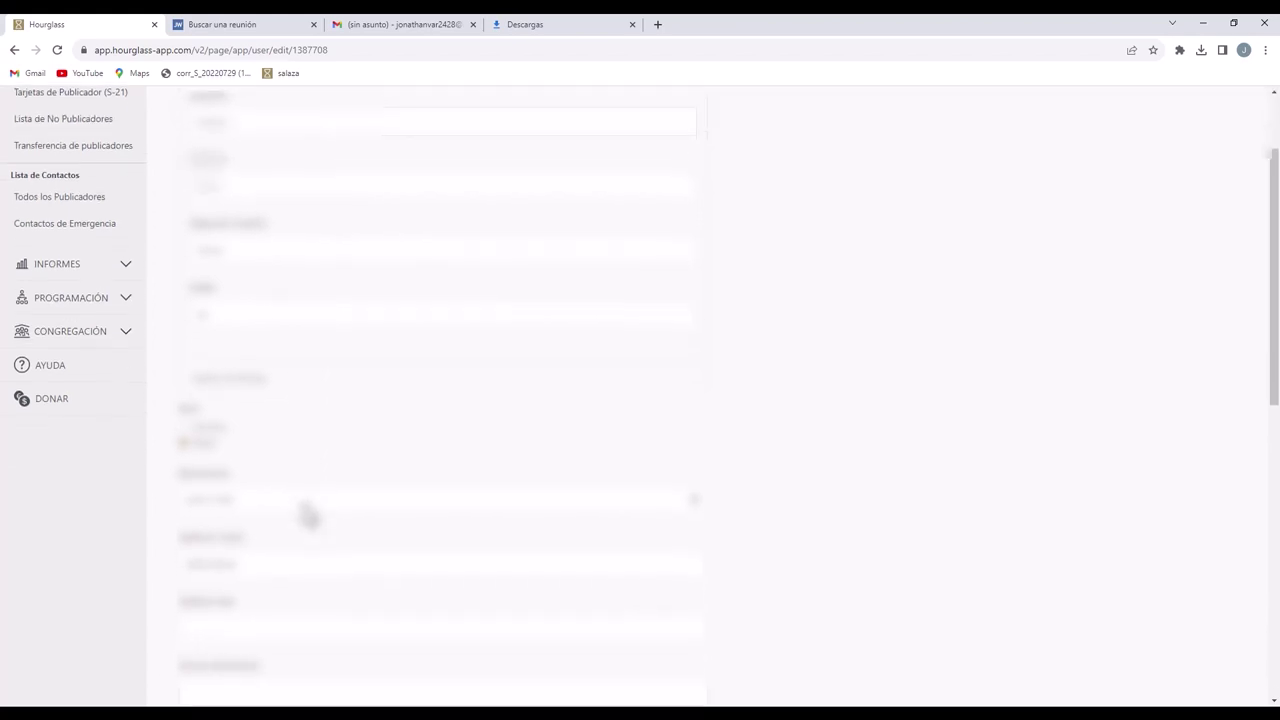
pyautogui.scroll(-5, 291, 459)
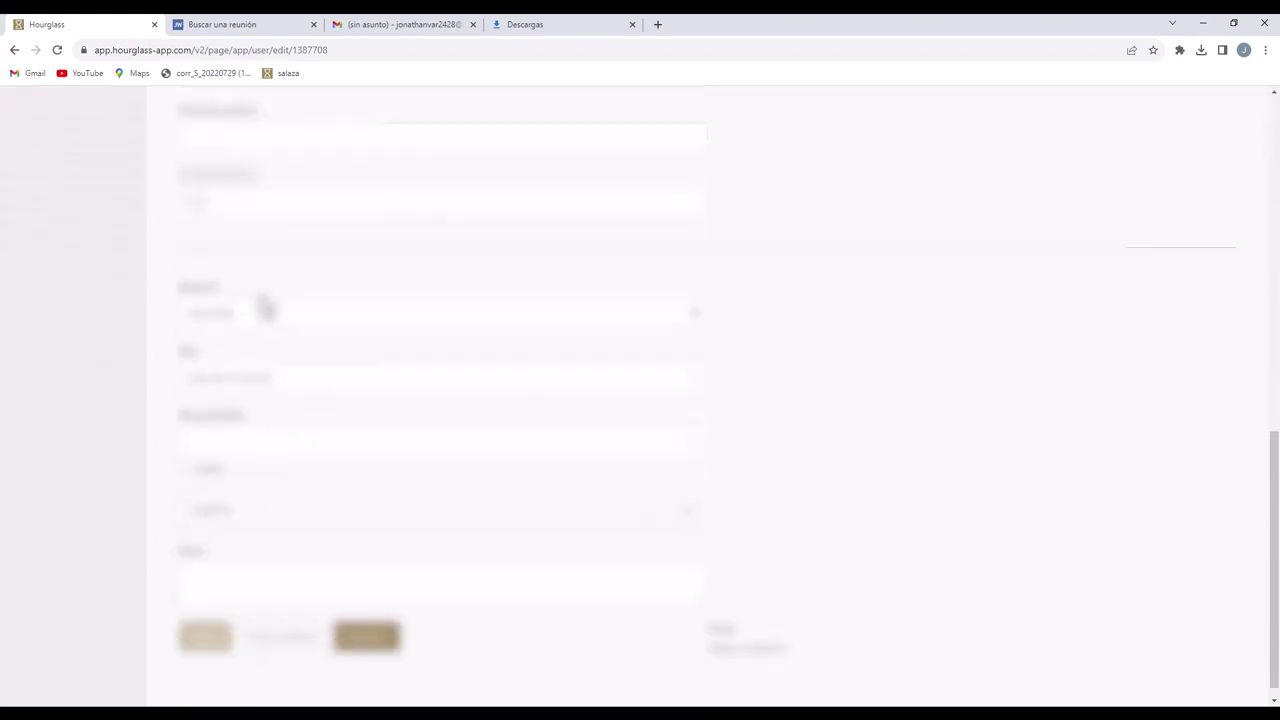
# Step: View this publisher's emergency contacts and return to the publisher's monthly report record
pyautogui.scroll(10, 263, 303)
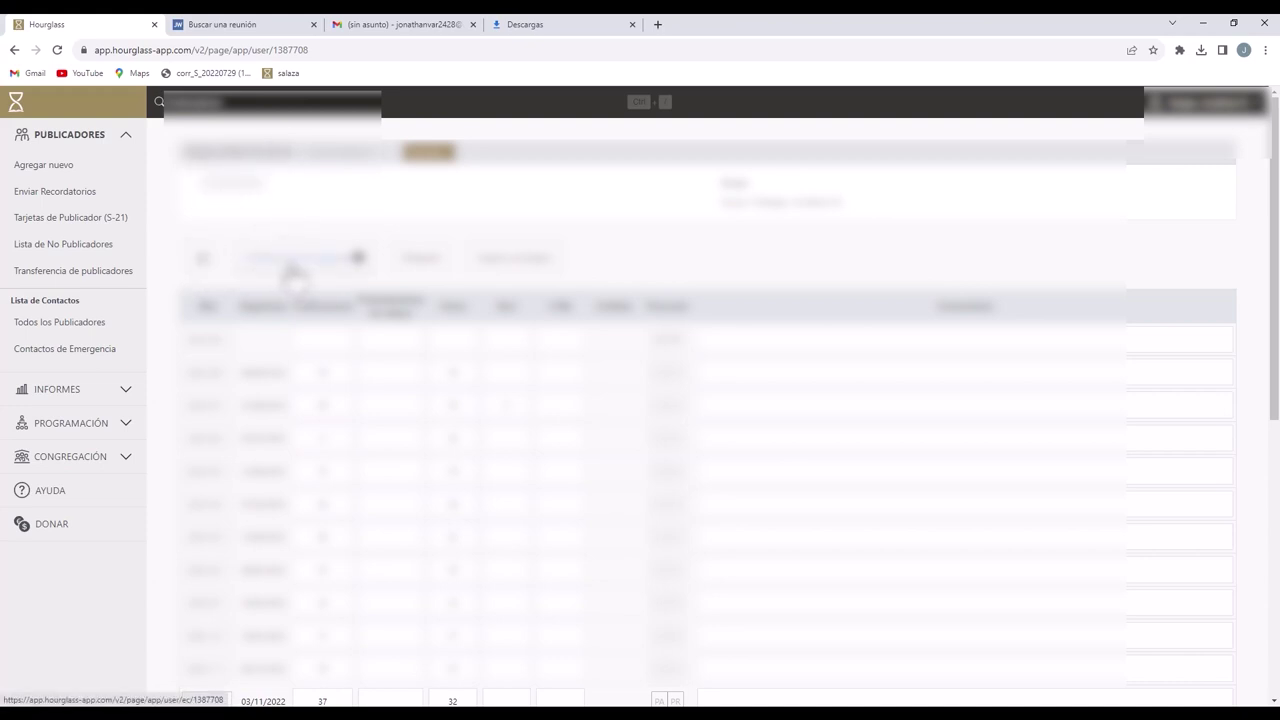
pyautogui.click(328, 262)
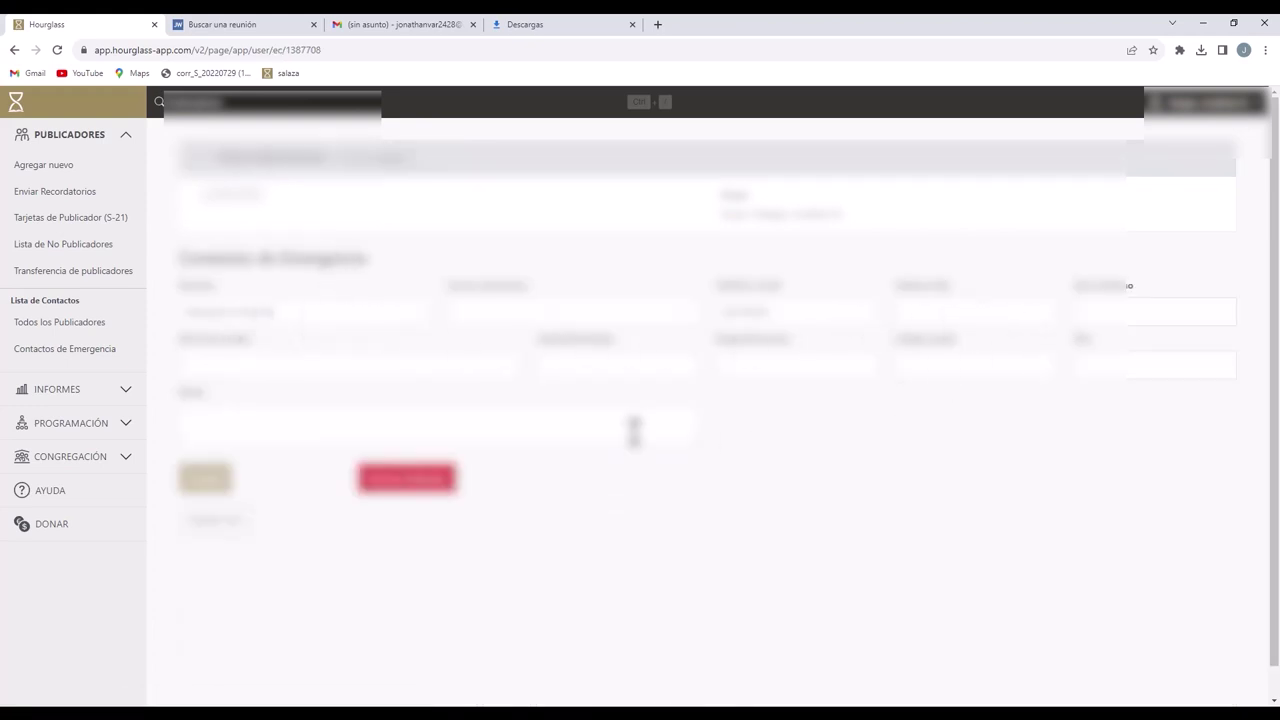
pyautogui.click(196, 160)
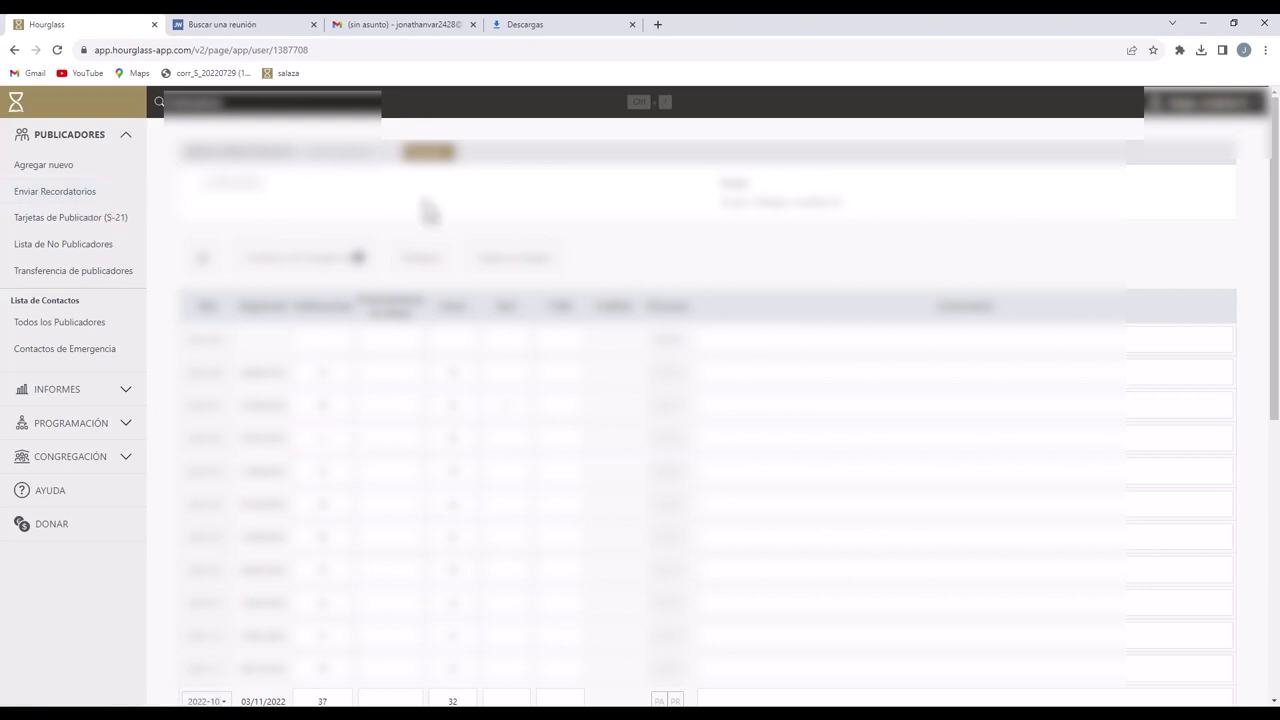
# Step: Examine the Tarjetas de Publicador (S-21) options for service year 01/09/2021 - 31/08/2023 and field service groups, and close them without generating cards
pyautogui.click(106, 228)
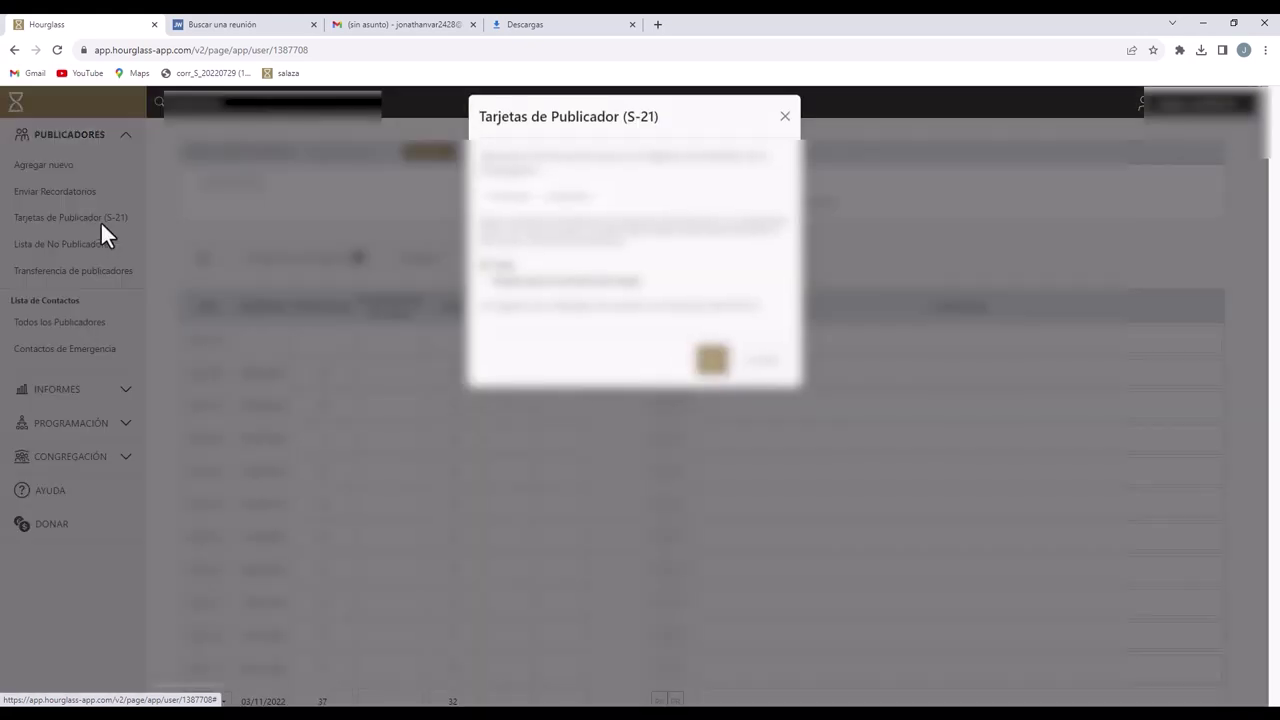
pyautogui.click(595, 207)
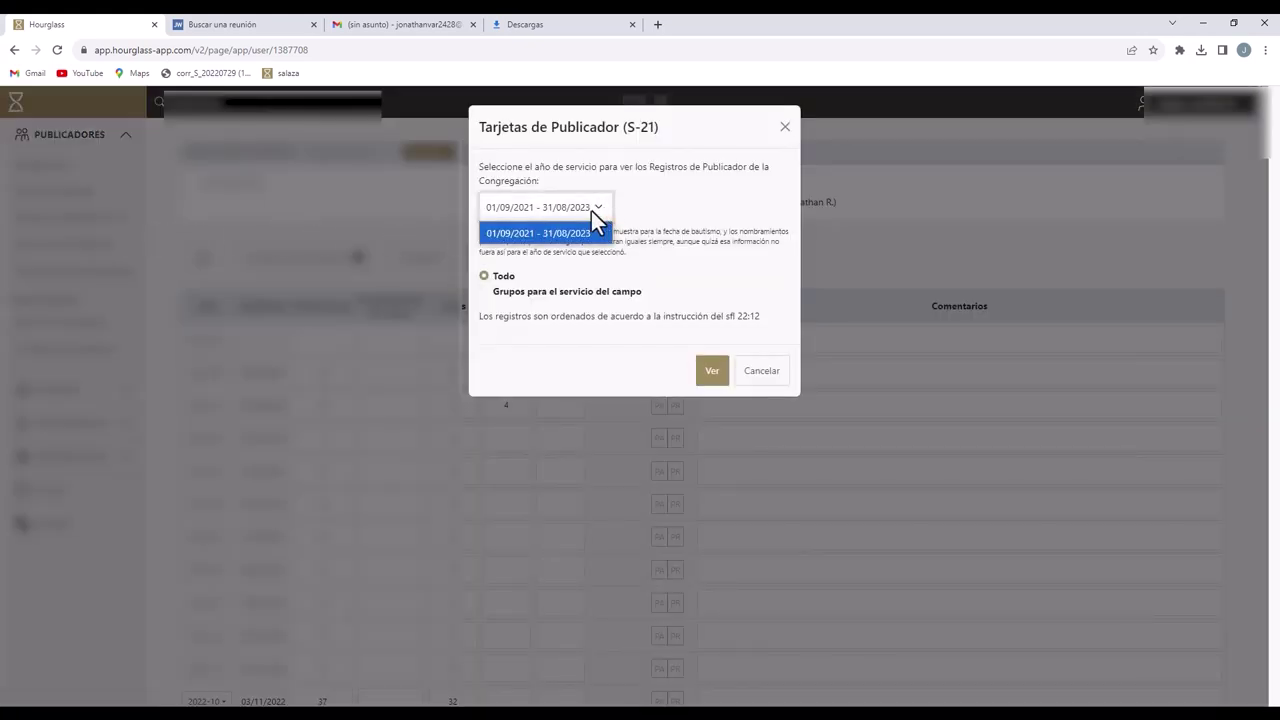
pyautogui.click(564, 236)
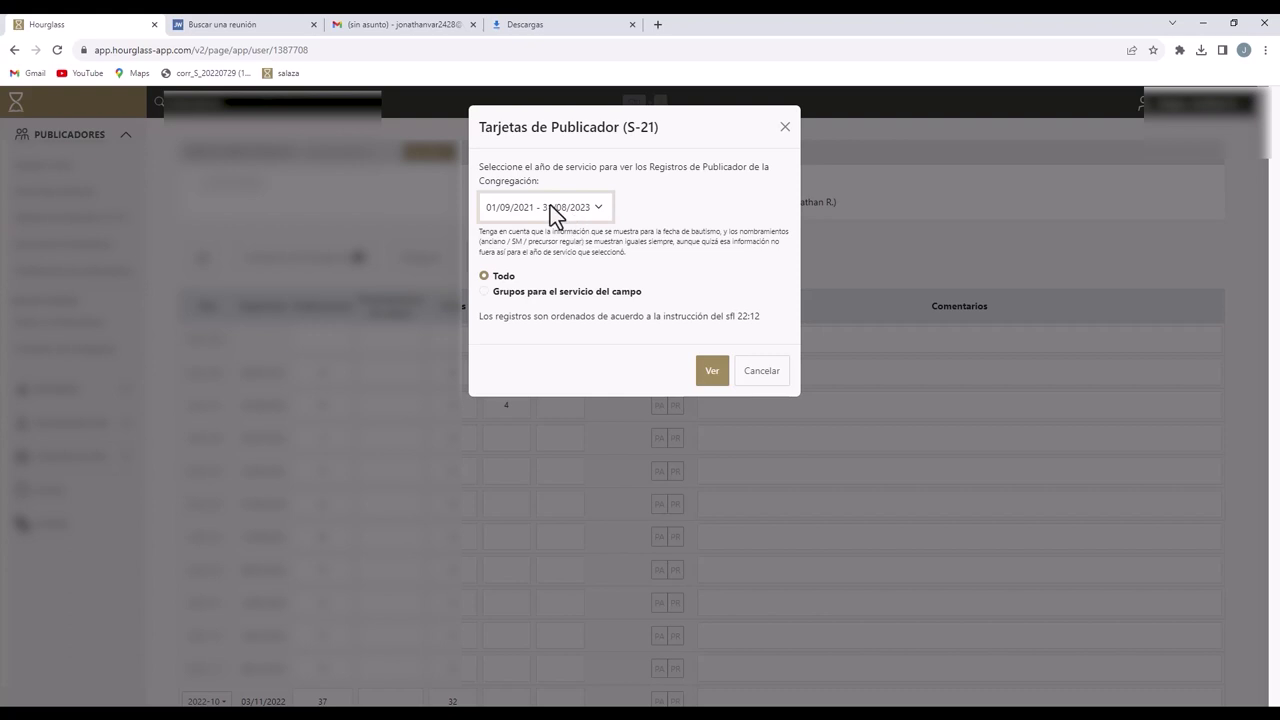
pyautogui.click(547, 290)
pyautogui.click(609, 314)
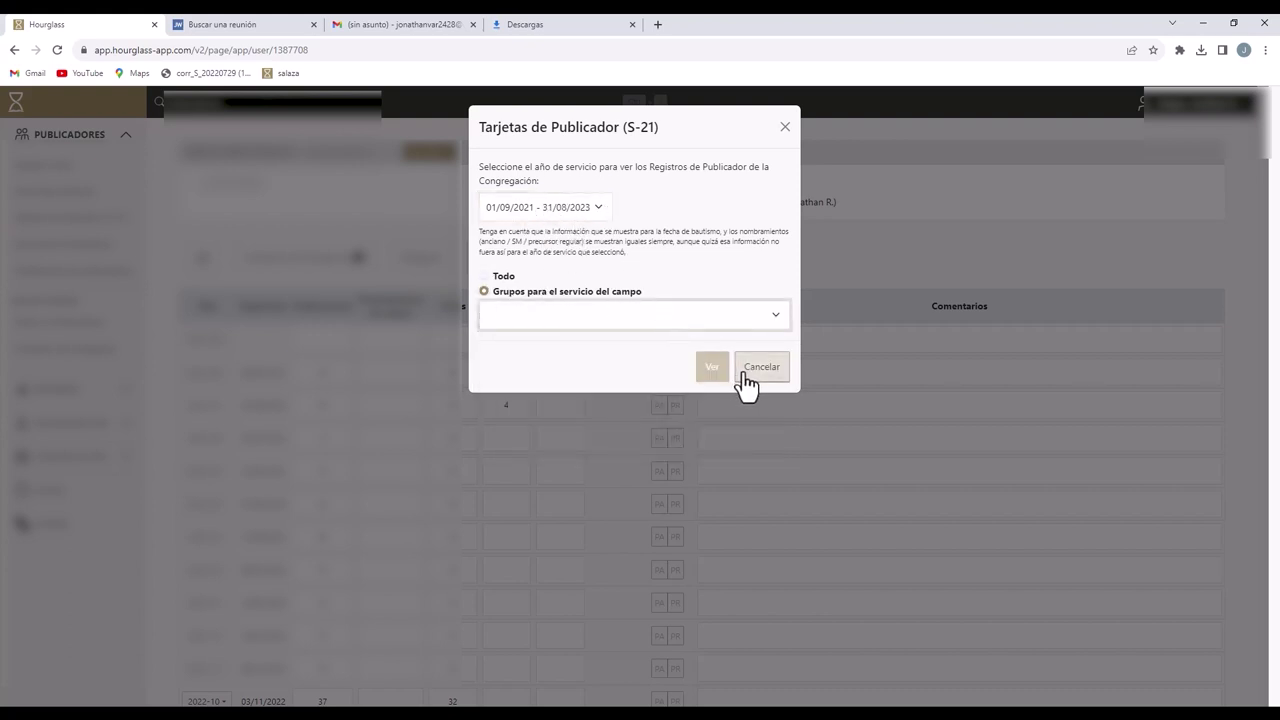
pyautogui.click(785, 127)
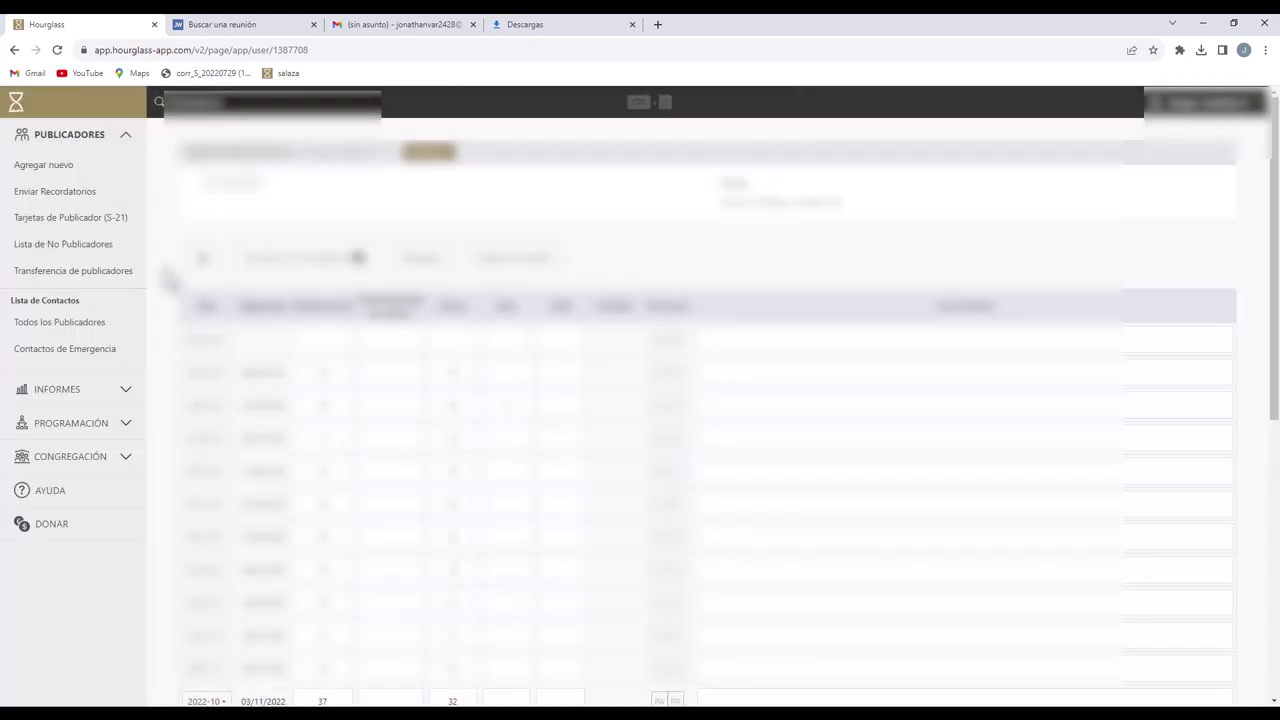
# Step: Open the publisher transfer page and inspect the two code fields for the receiving congregation, leaving them empty
pyautogui.click(115, 276)
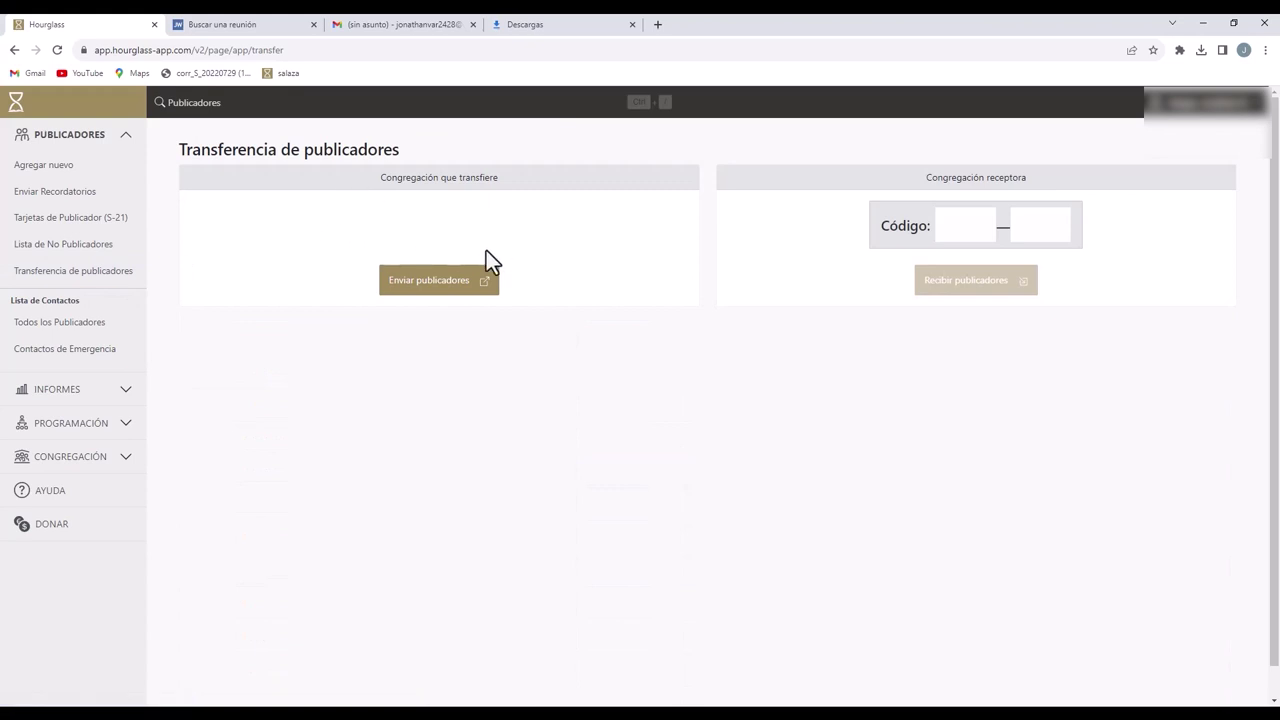
pyautogui.click(966, 225)
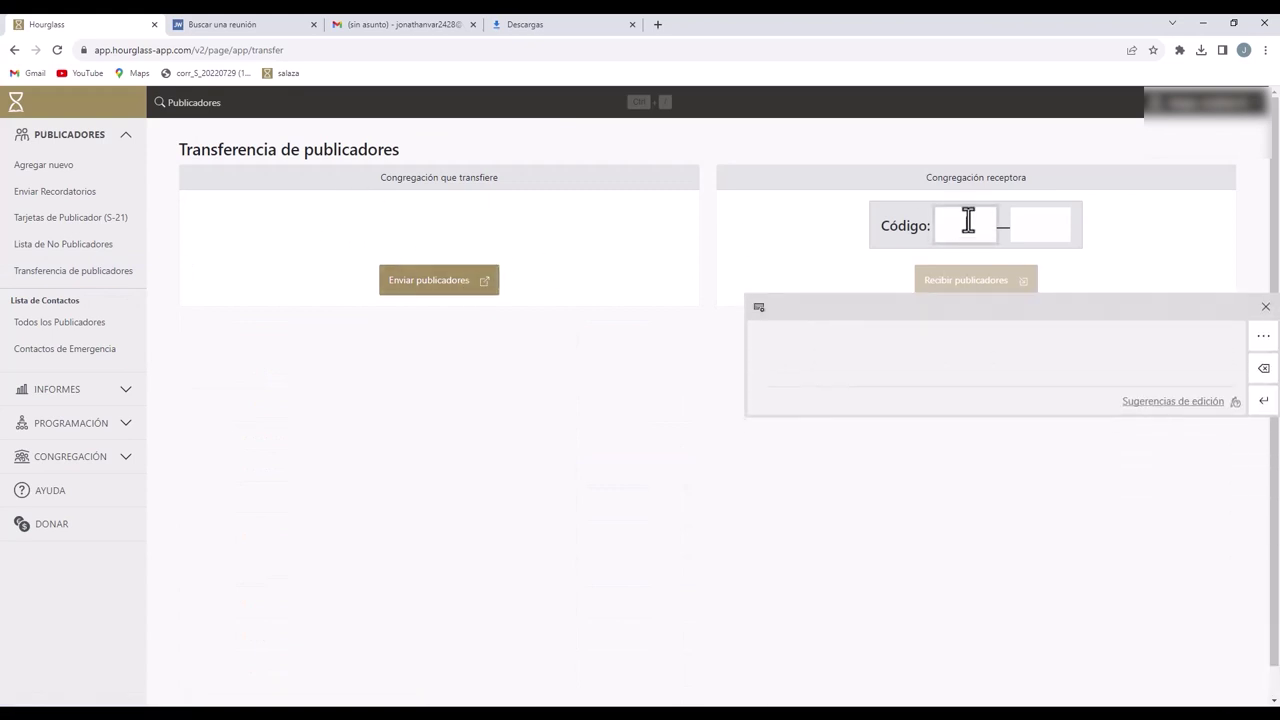
pyautogui.click(1040, 228)
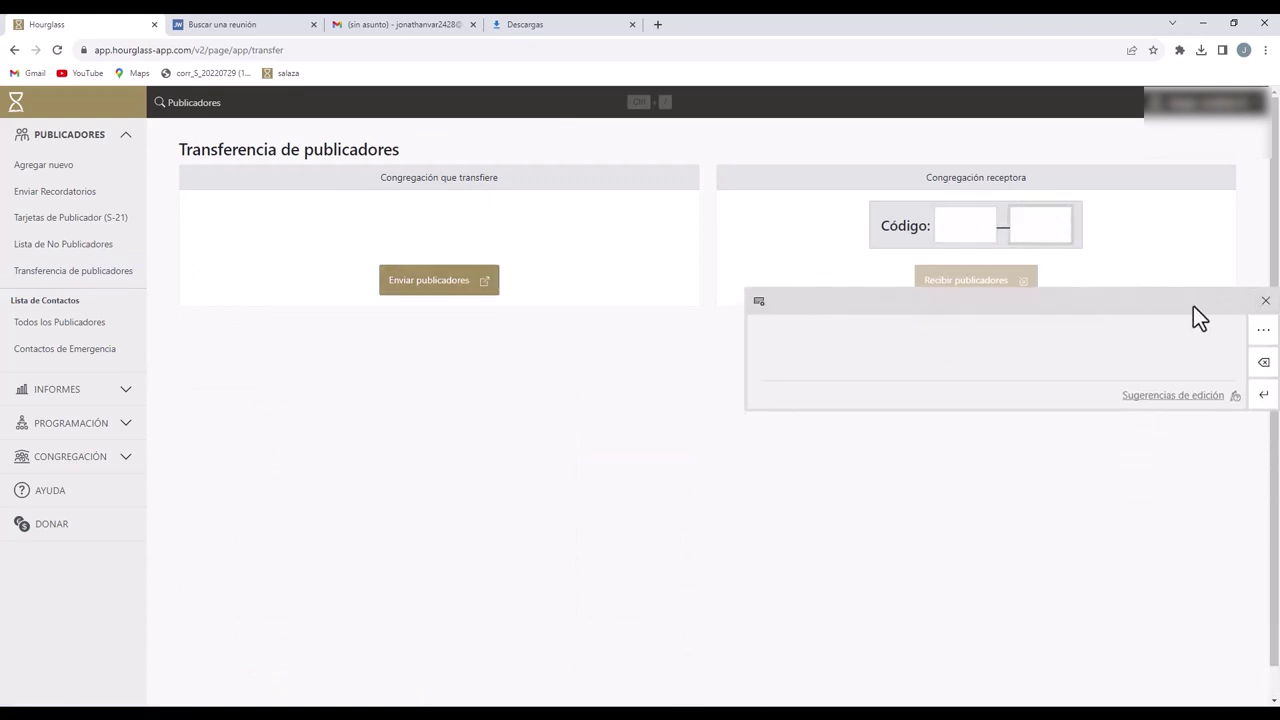
pyautogui.click(1264, 301)
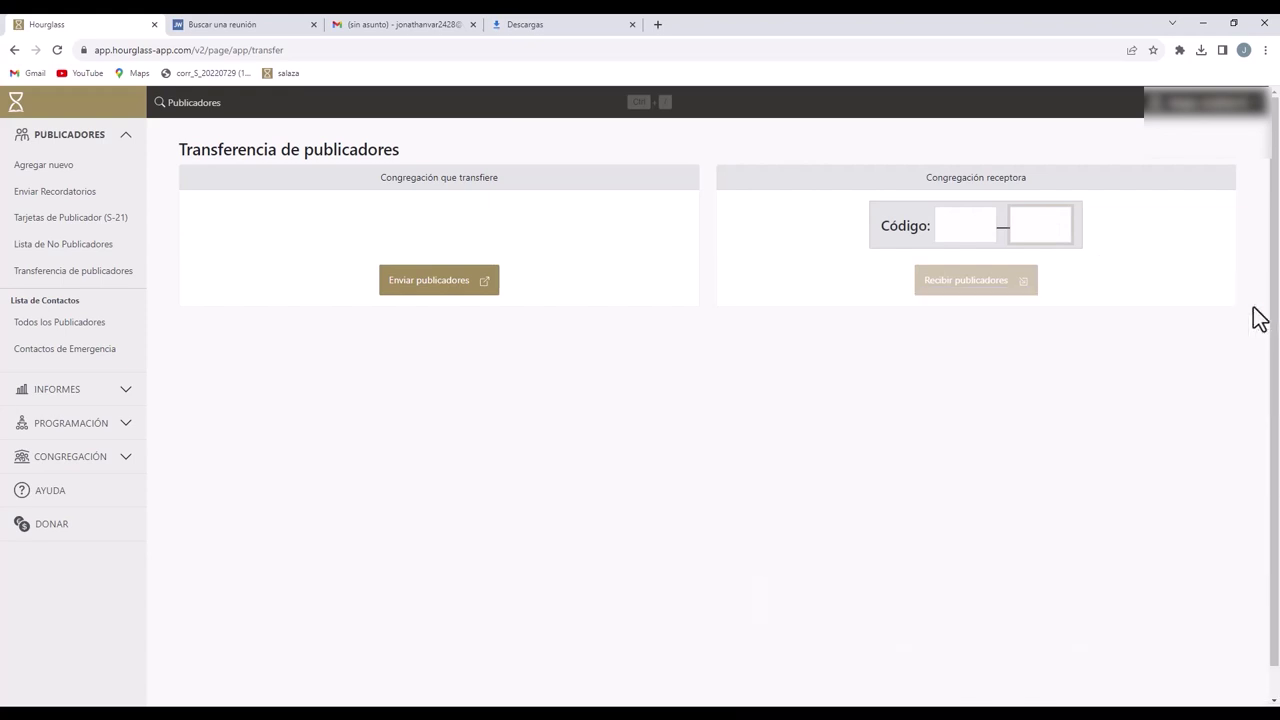
# Step: Open the monthly summary report (Resumen) and review the totals by publisher type
pyautogui.click(57, 389)
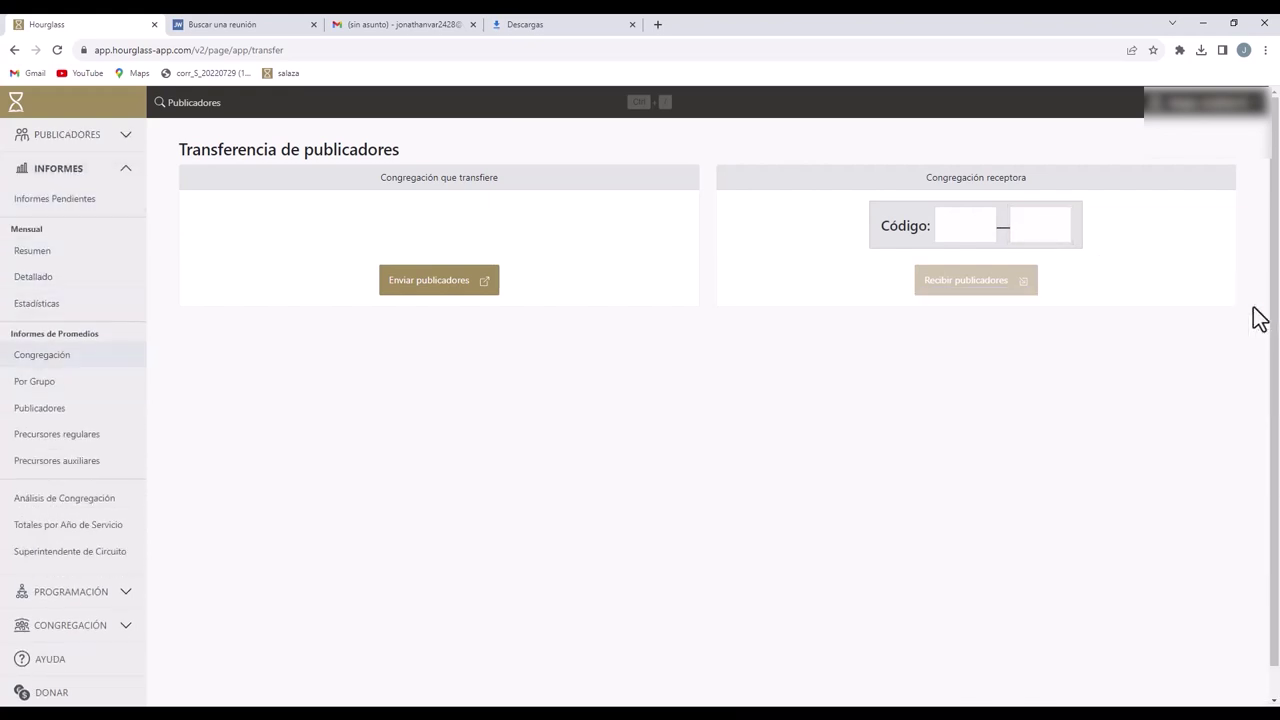
pyautogui.click(32, 250)
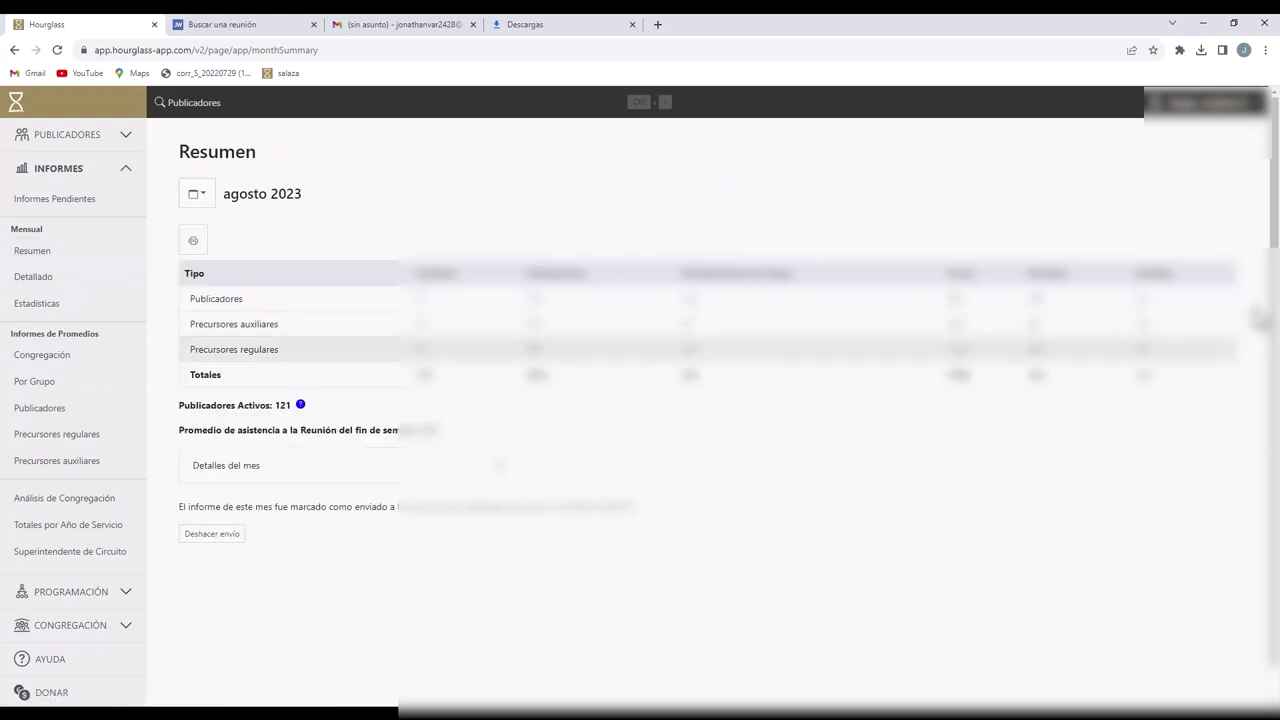
pyautogui.scroll(-1, 640, 400)
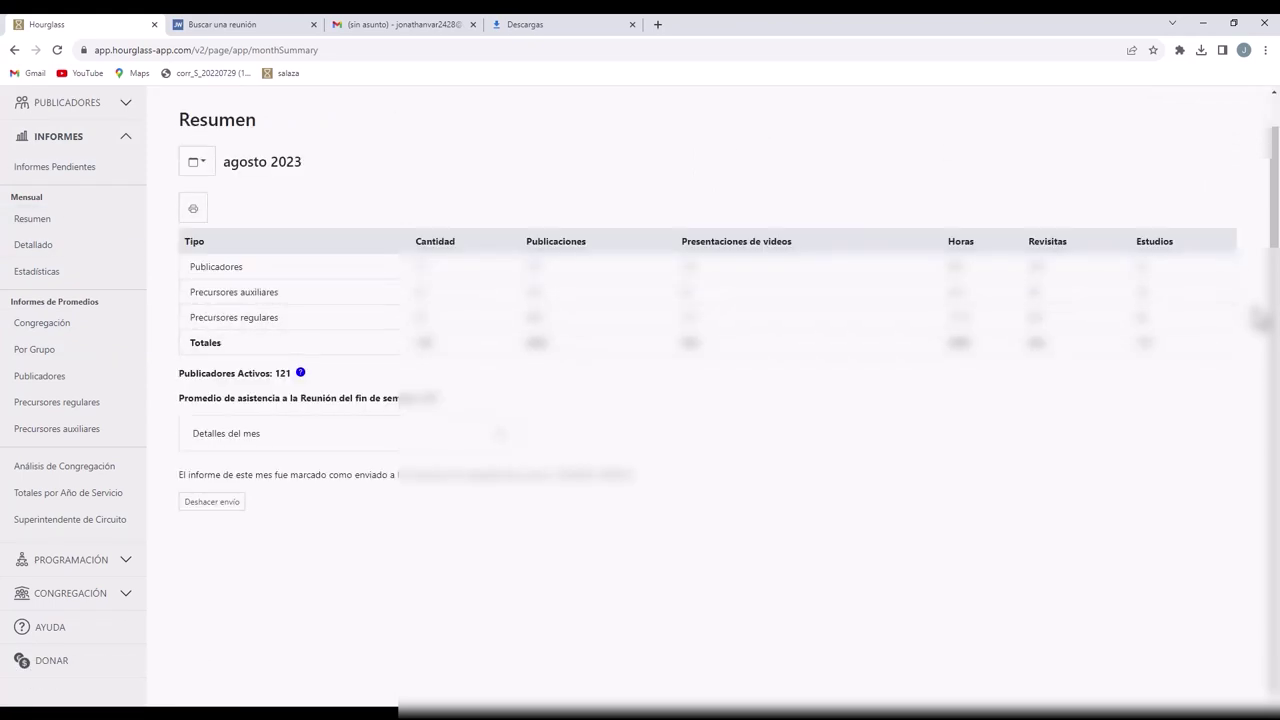
pyautogui.scroll(1, 640, 400)
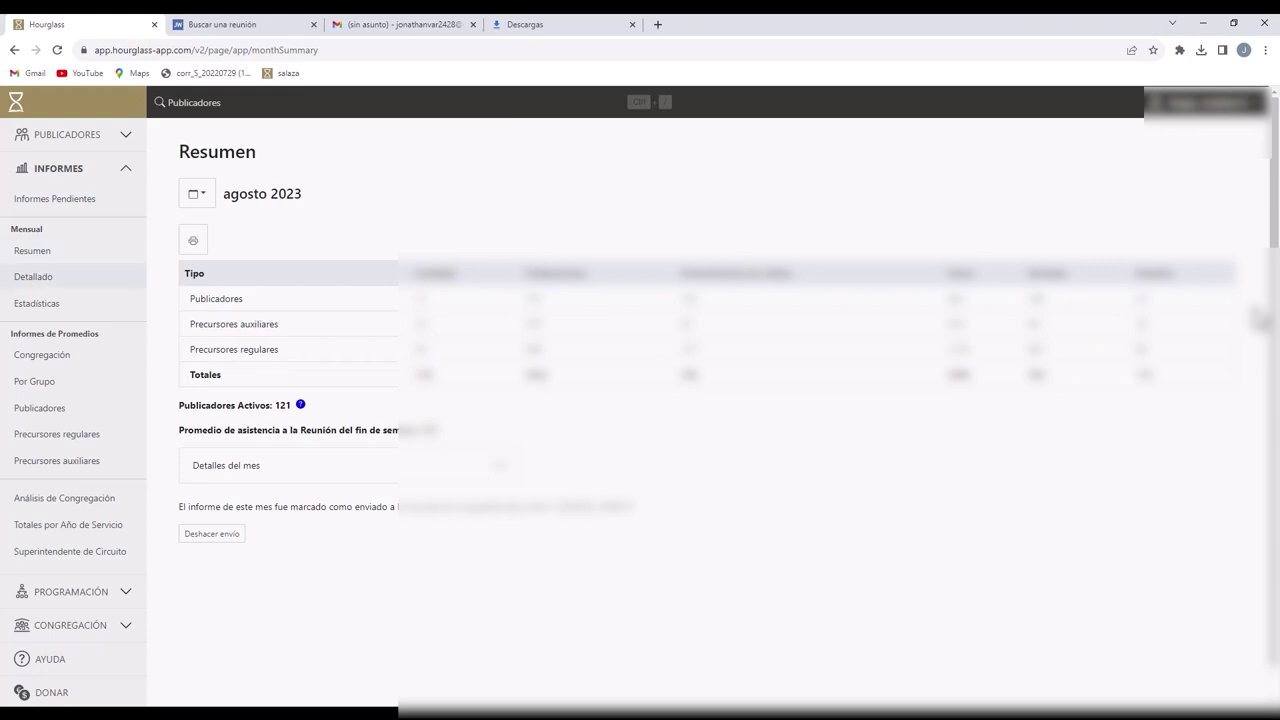
# Step: View the group averages report, followed by the congregation averages report
pyautogui.click(34, 381)
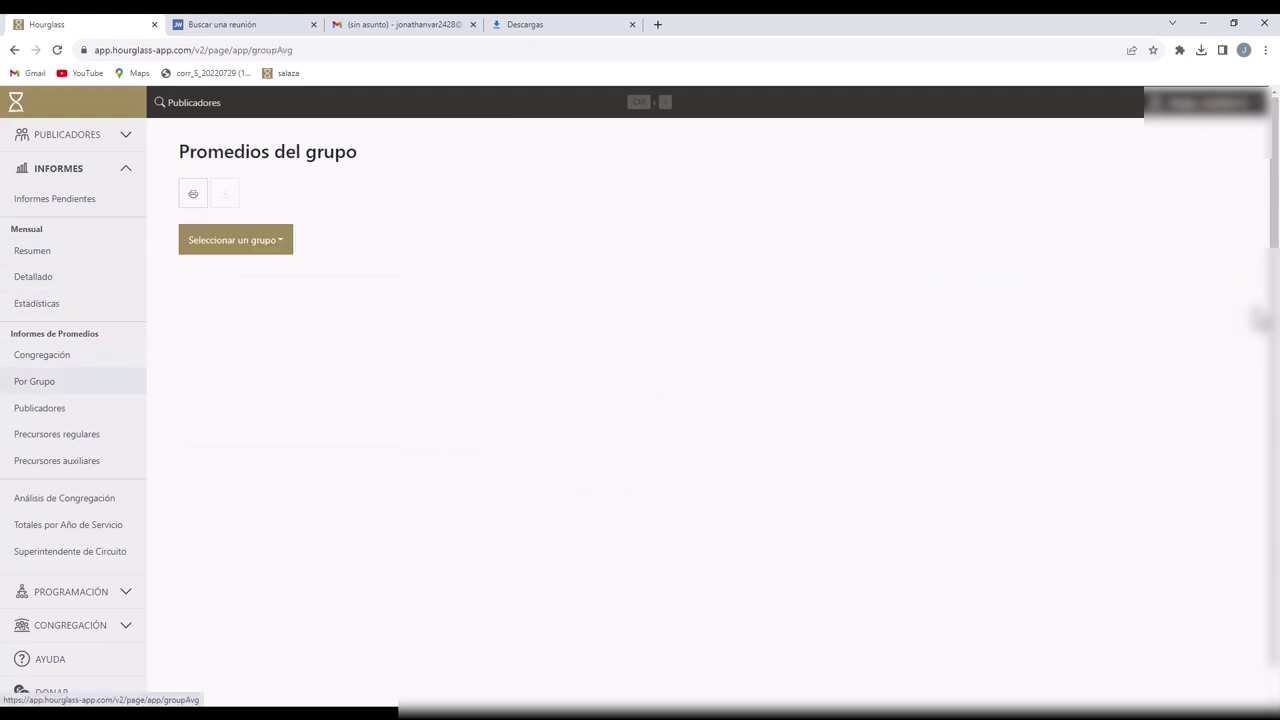
pyautogui.click(42, 354)
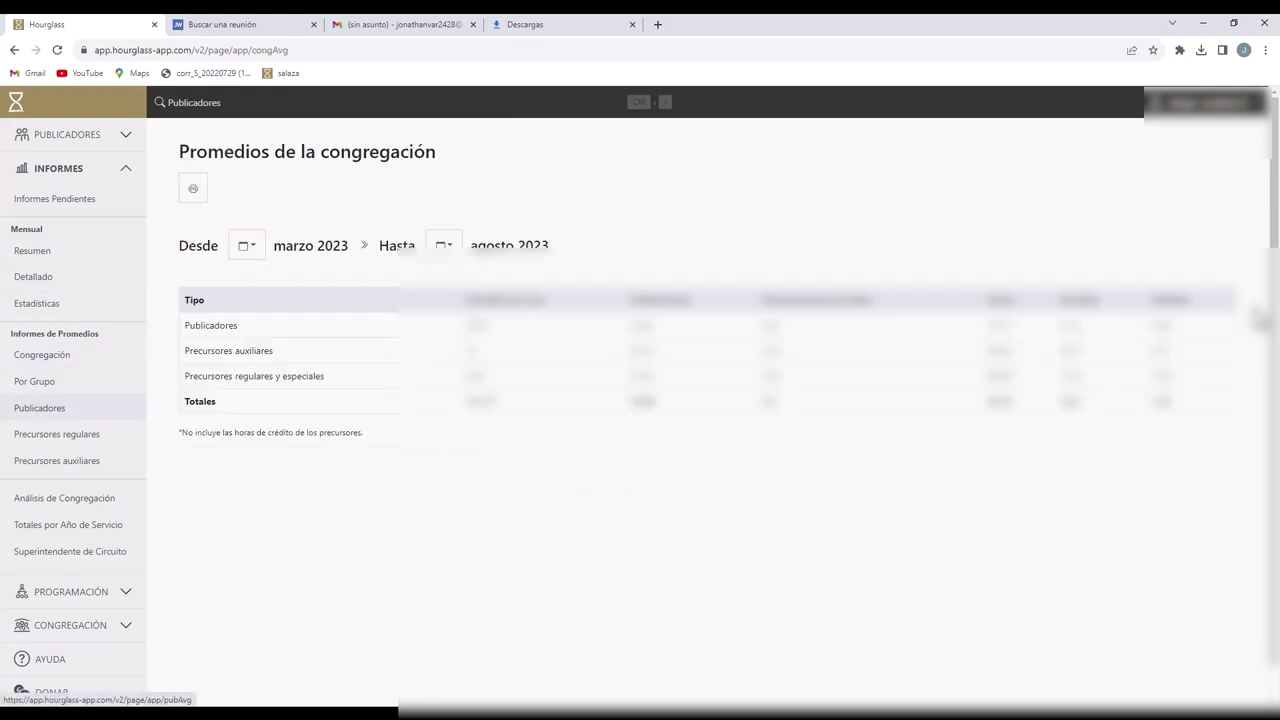
pyautogui.scroll(-1, 70, 408)
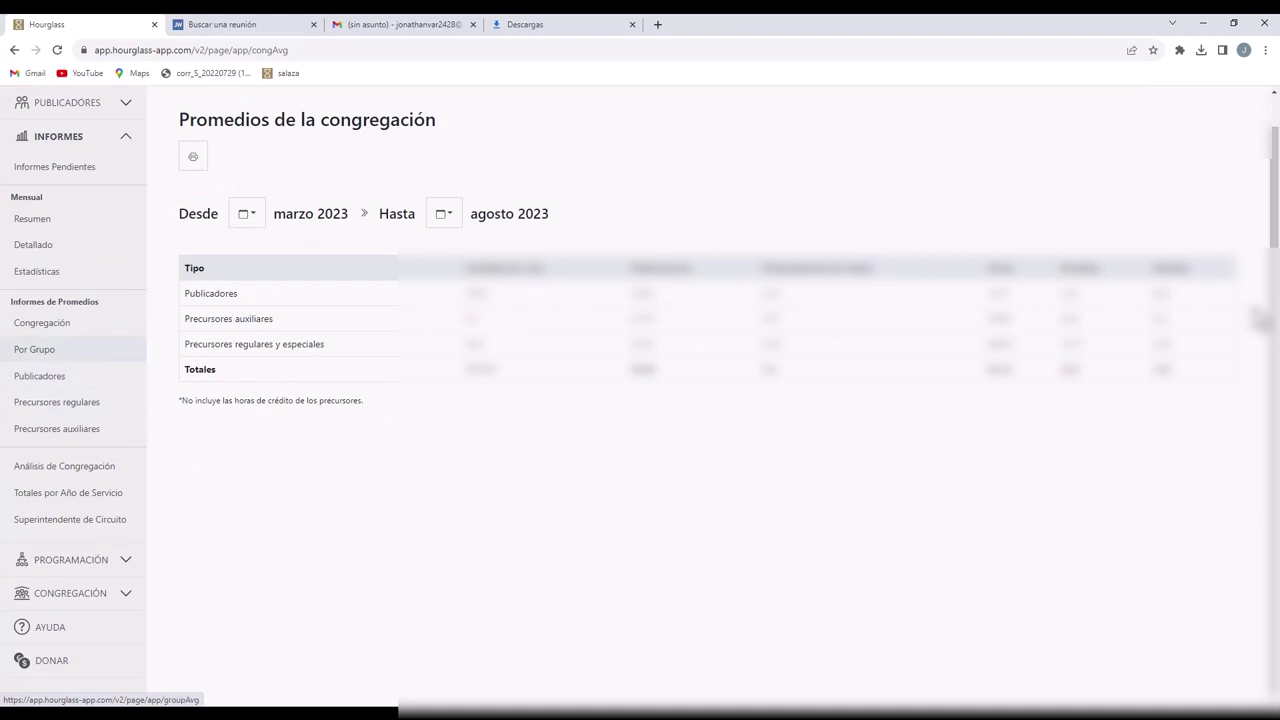
pyautogui.scroll(1, 40, 350)
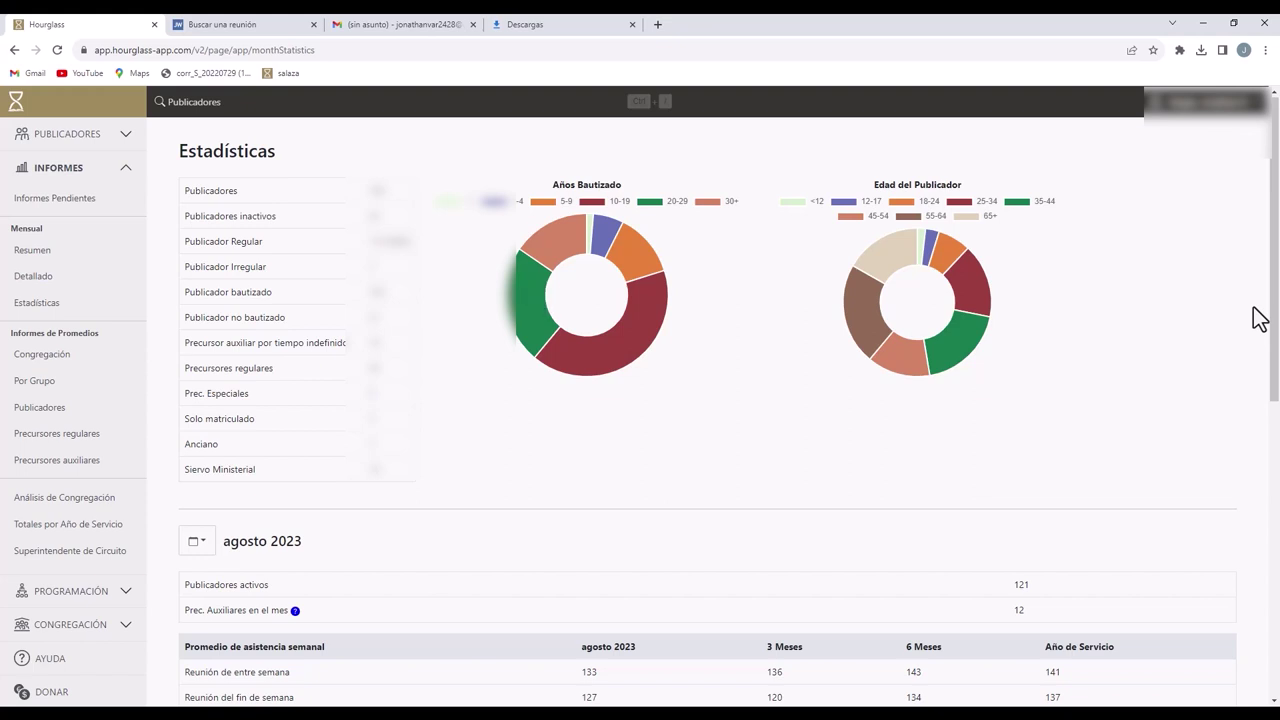
# Step: Examine the Estadísticas page: publisher counts, baptism-year and age charts, attendance averages, and the August 2023, 6-month and service-year tables
pyautogui.rightClick(526, 286)
pyautogui.click(778, 277)
pyautogui.rightClick(966, 286)
pyautogui.click(886, 259)
pyautogui.rightClick(884, 262)
pyautogui.scroll(-3, 780, 290)
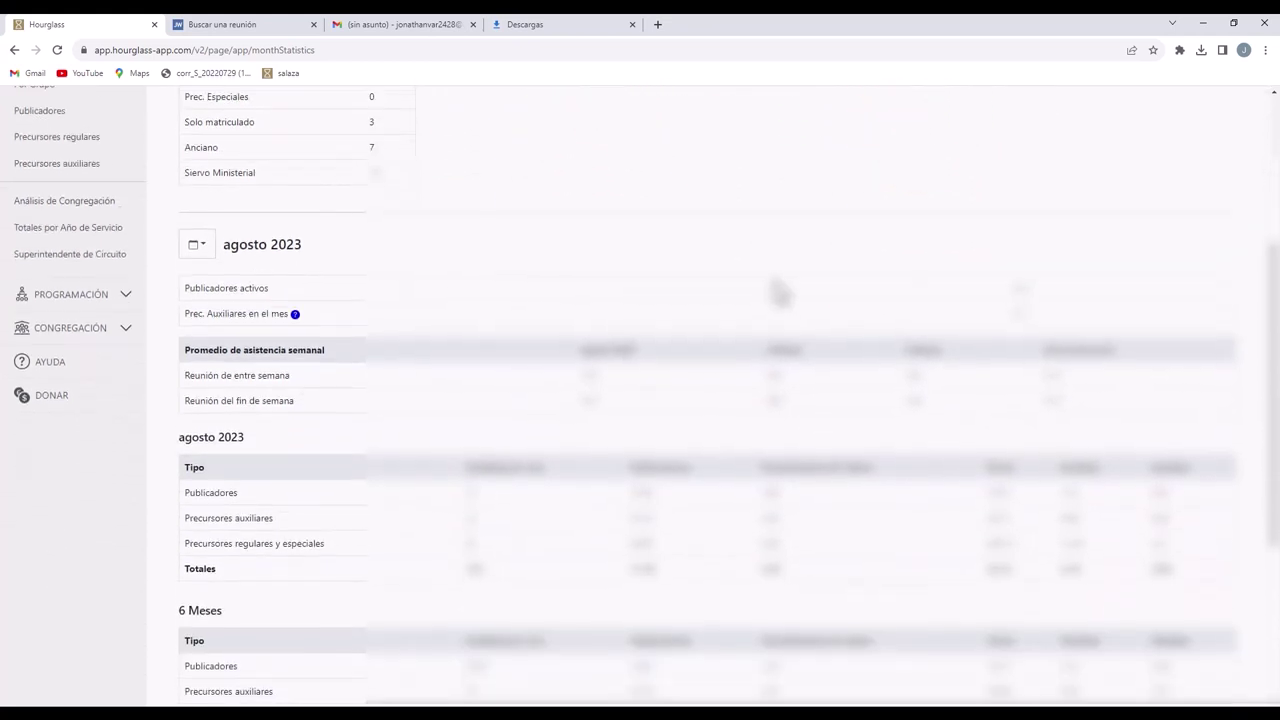
pyautogui.scroll(-3, 780, 293)
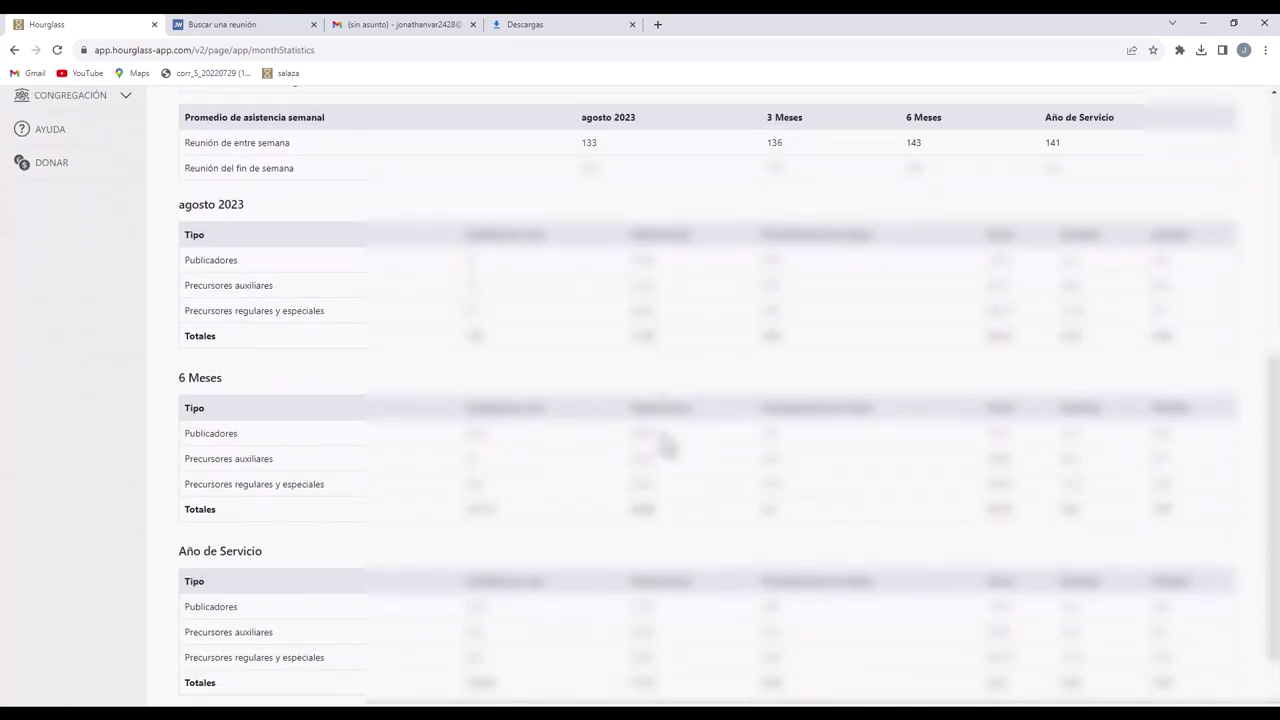
pyautogui.scroll(-1, 665, 447)
pyautogui.scroll(5, 660, 310)
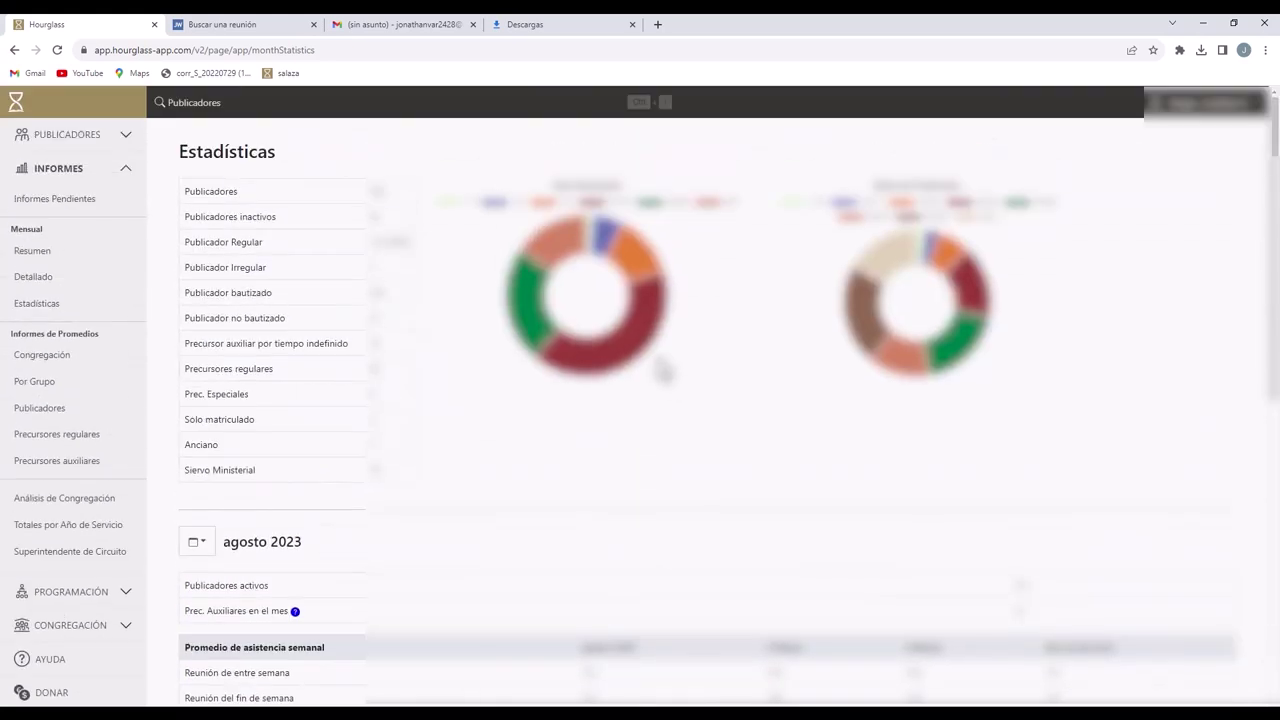
# Step: View the averages reports by group, for publishers and for regular pioneers, looking through the regular pioneers list
pyautogui.click(66, 386)
pyautogui.click(77, 412)
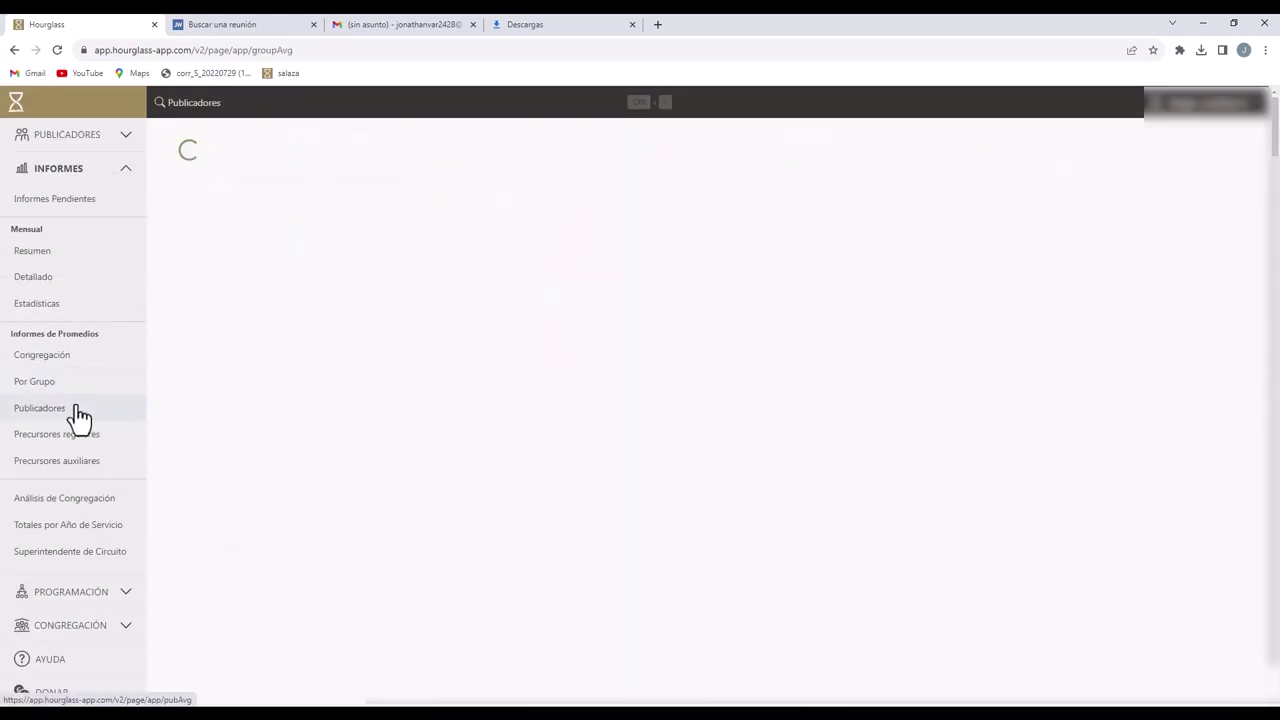
pyautogui.click(78, 447)
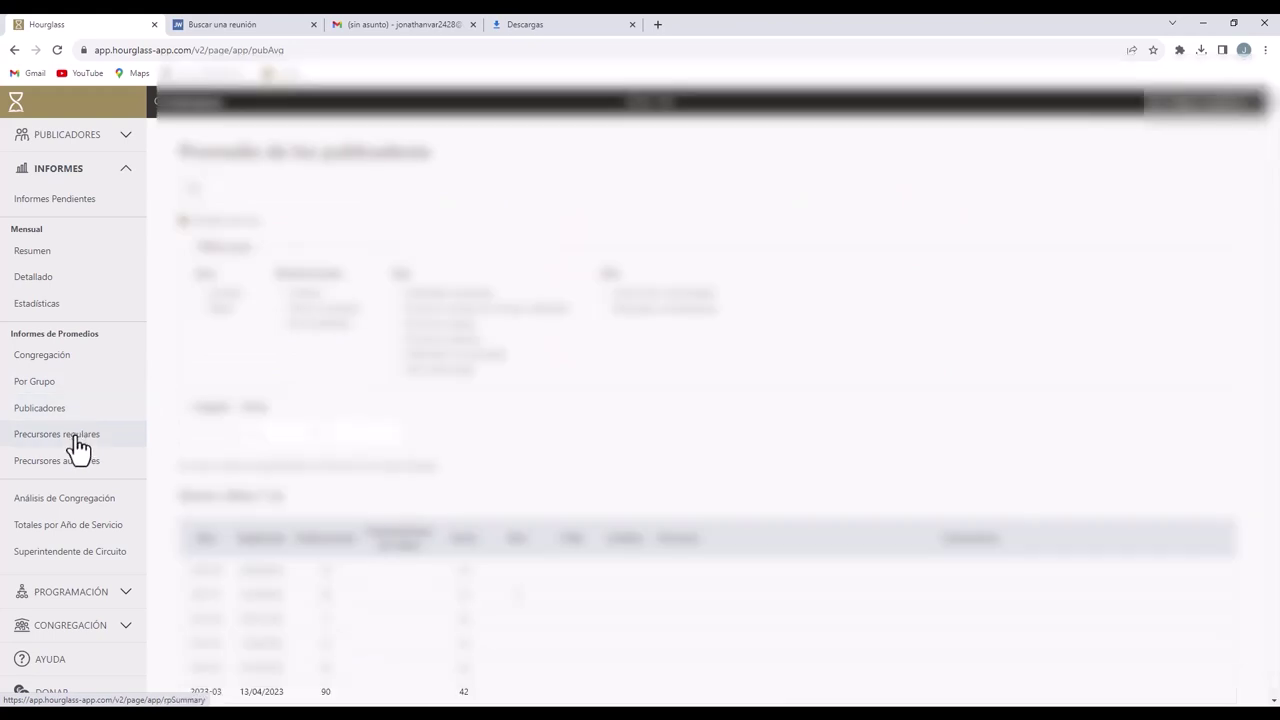
pyautogui.scroll(-1, 82, 480)
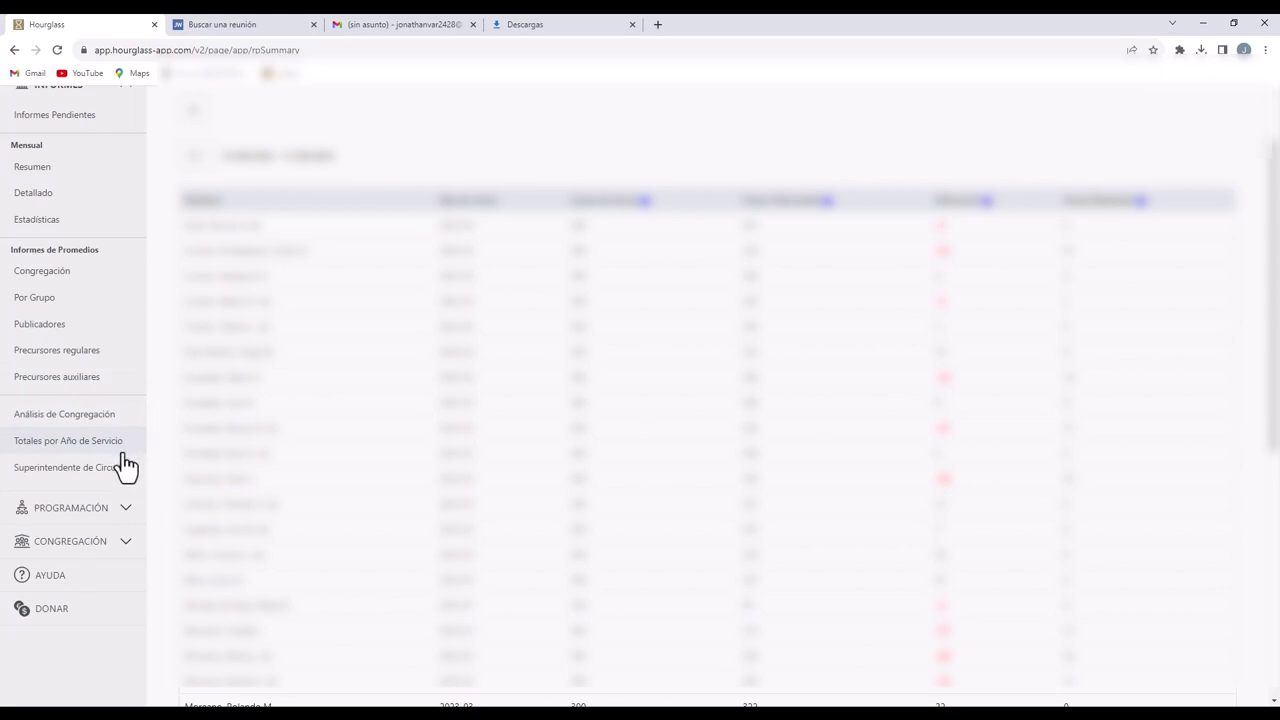
pyautogui.scroll(-1, 126, 464)
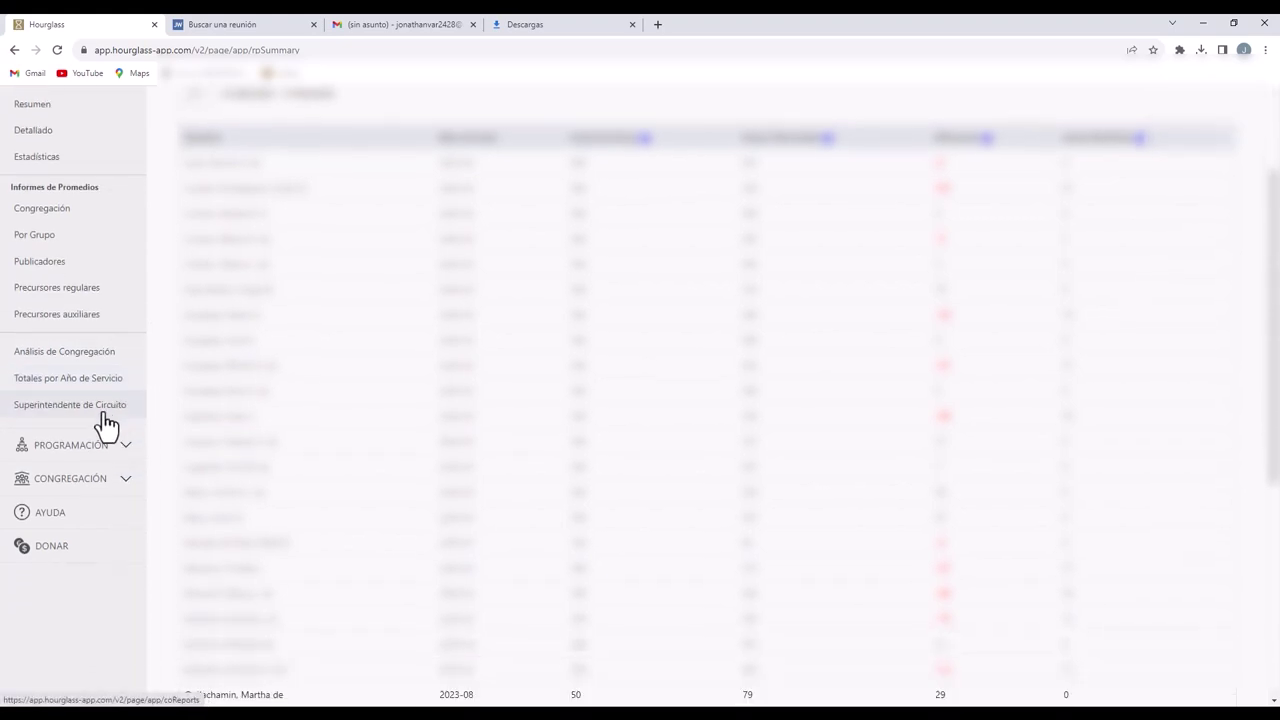
# Step: Open the Superintendente de Circuito reports page and review its S-21, S-88, contact list, S-13 and export options
pyautogui.click(98, 408)
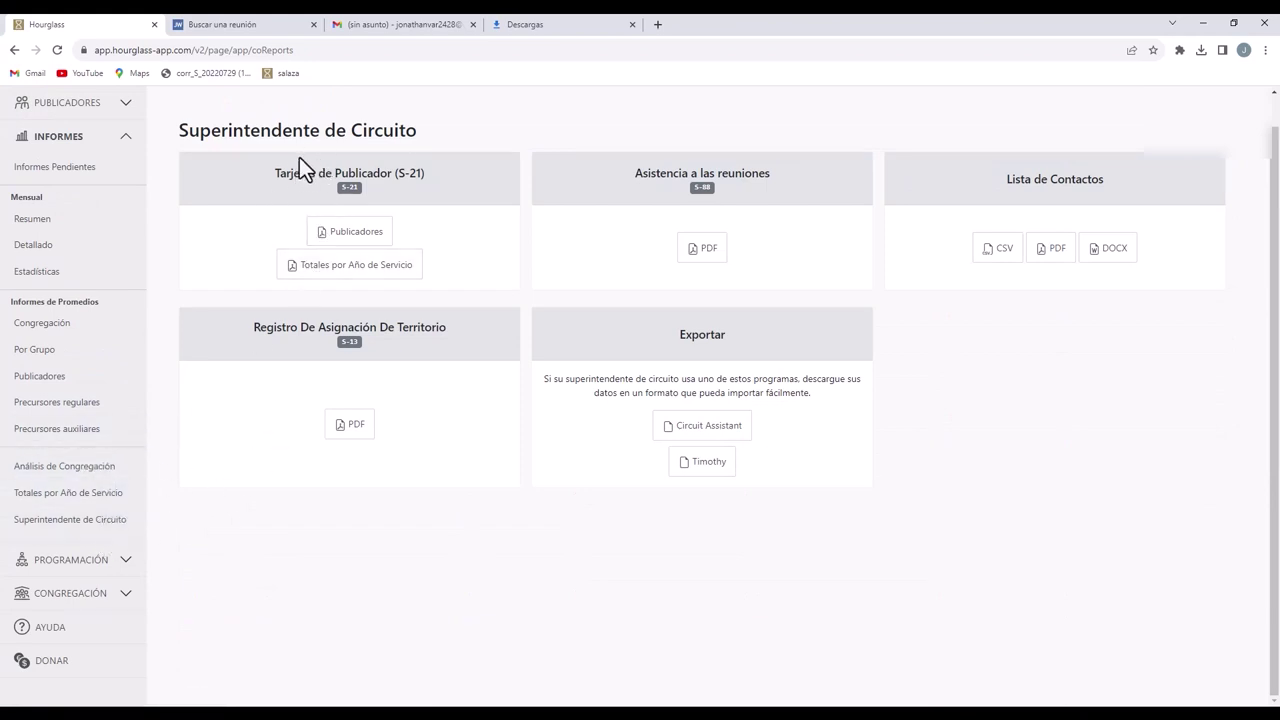
pyautogui.click(350, 230)
# Step: View the Análisis de Congregación report, followed by the monthly tables in Totales por Año de Servicio
pyautogui.click(95, 468)
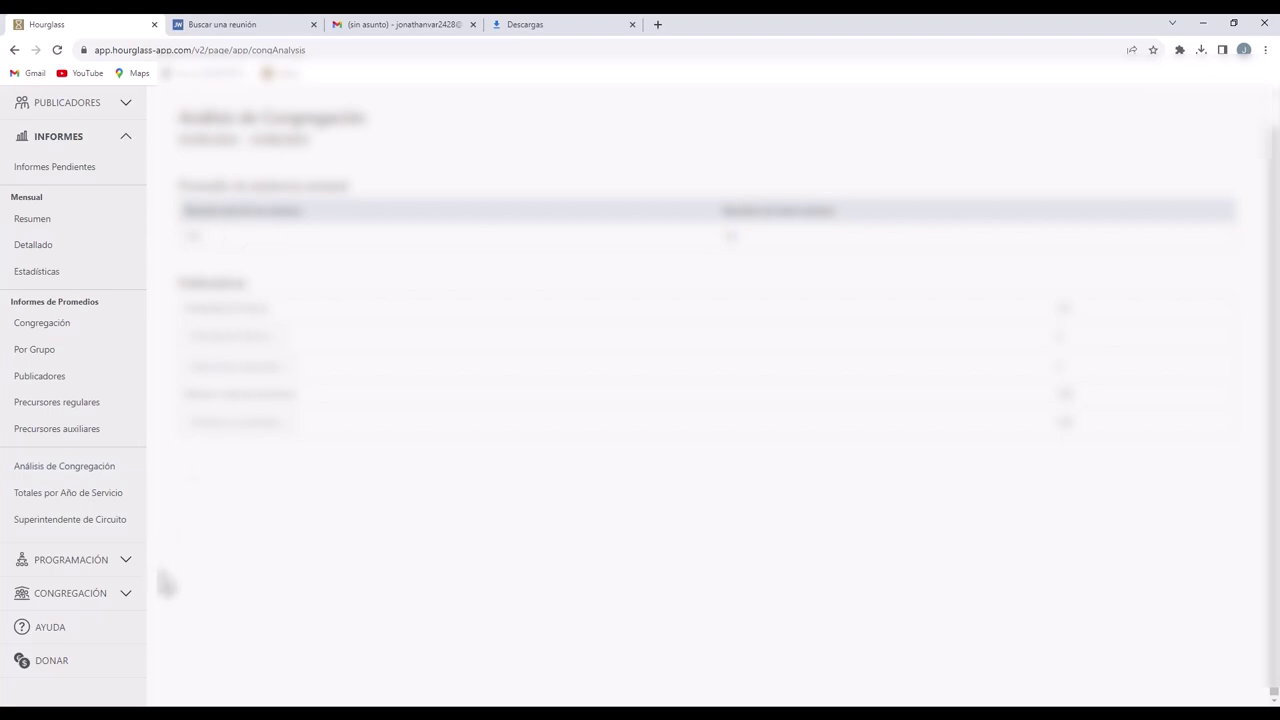
pyautogui.click(103, 488)
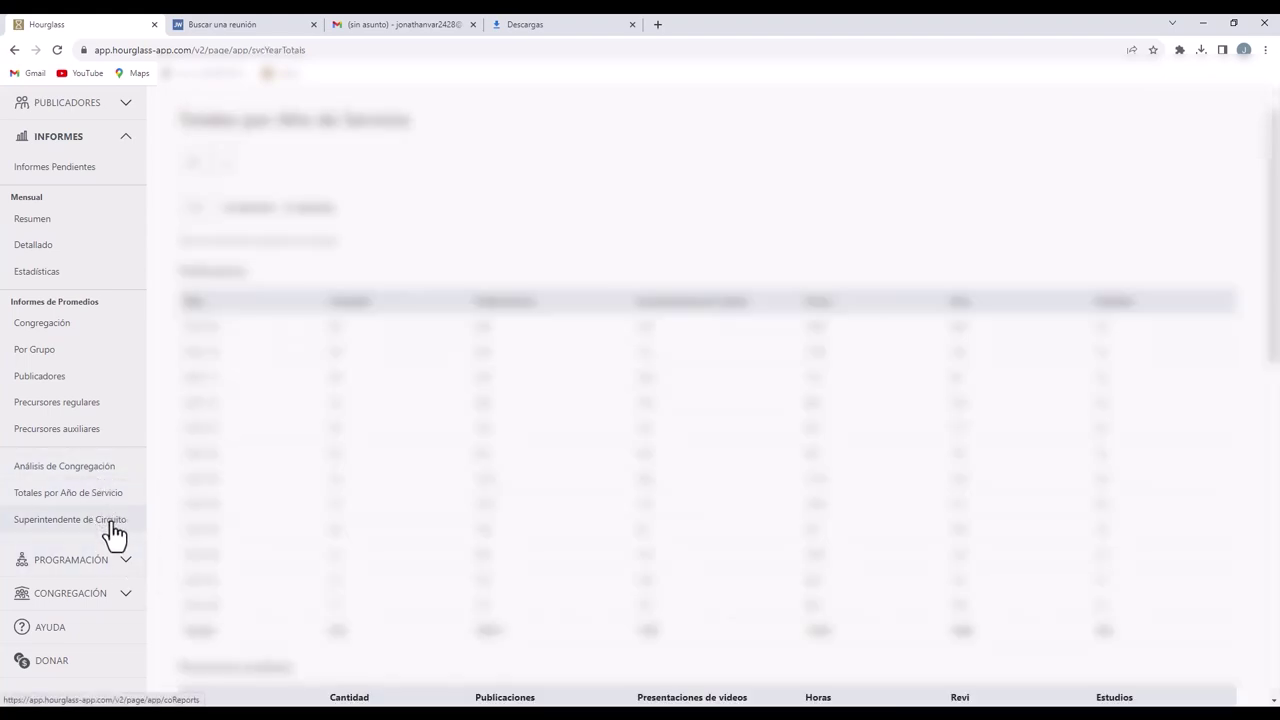
pyautogui.scroll(-2, 180, 520)
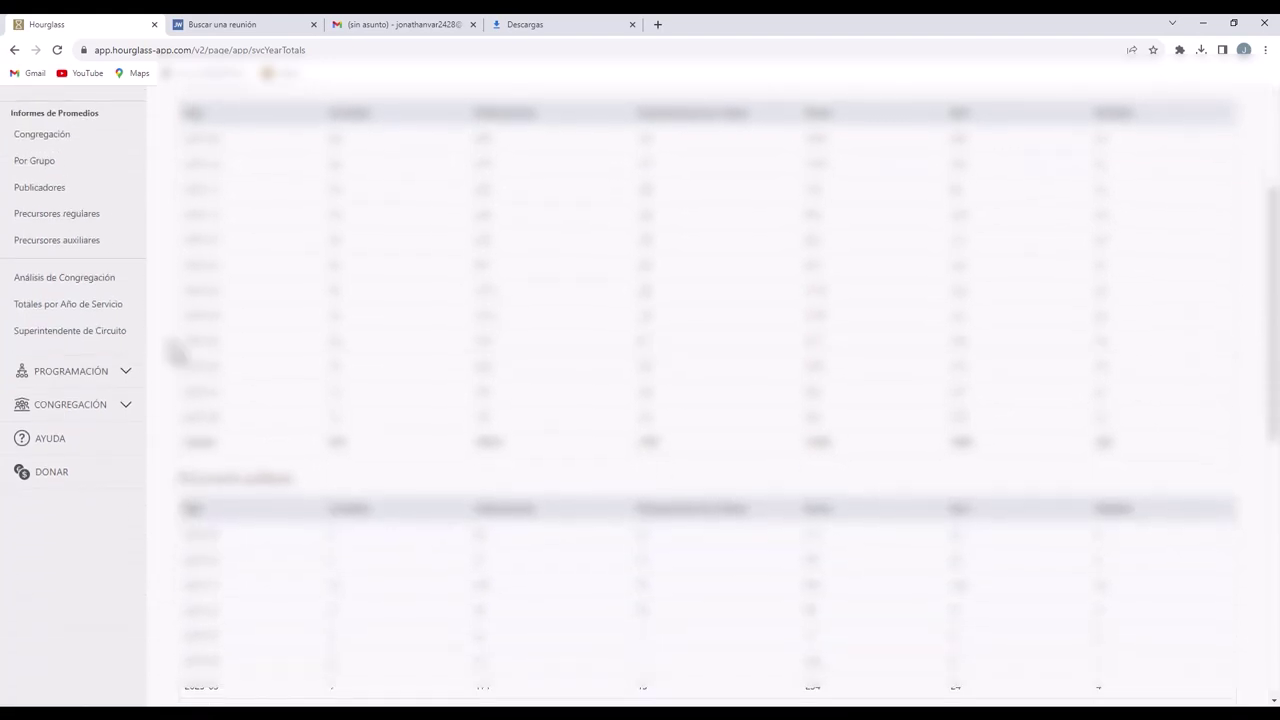
pyautogui.scroll(-1, 188, 480)
pyautogui.scroll(2, 172, 478)
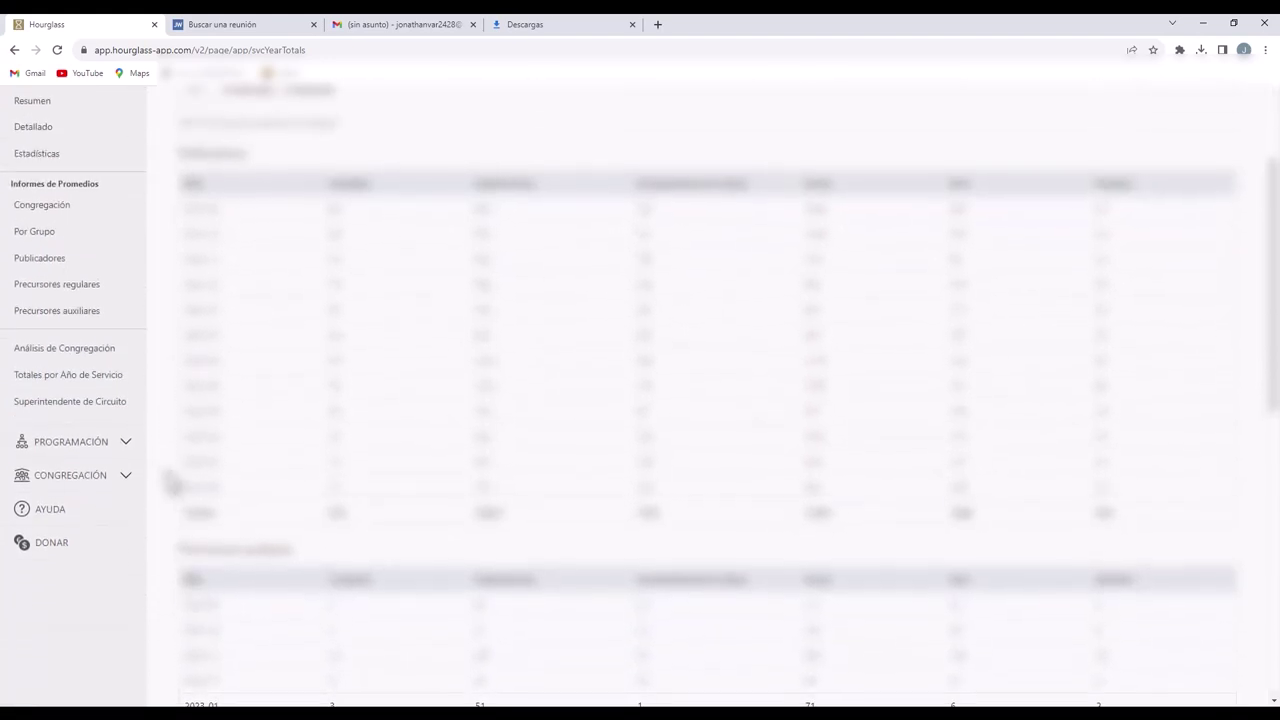
# Step: Open the Reunión de entre semana schedule under Programación and review the assignments for 02/10/2023
pyautogui.click(118, 447)
pyautogui.scroll(2, 100, 292)
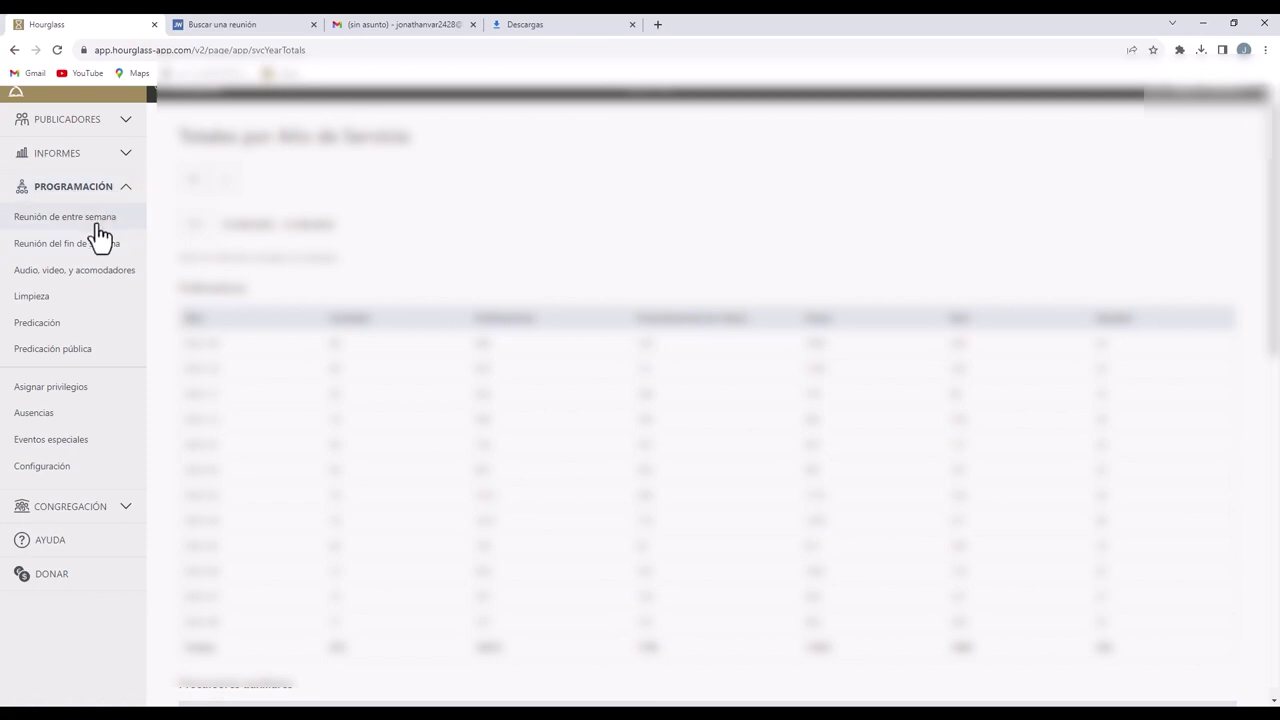
pyautogui.click(92, 218)
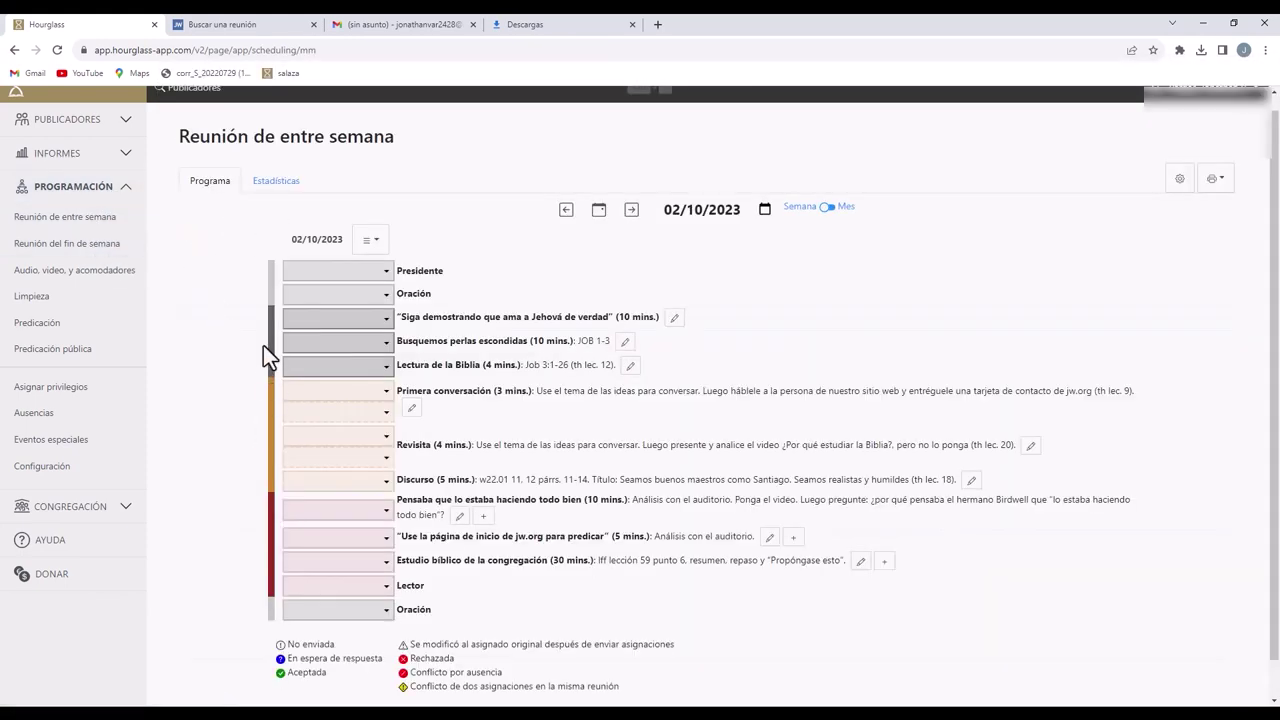
pyautogui.scroll(-1, 260, 600)
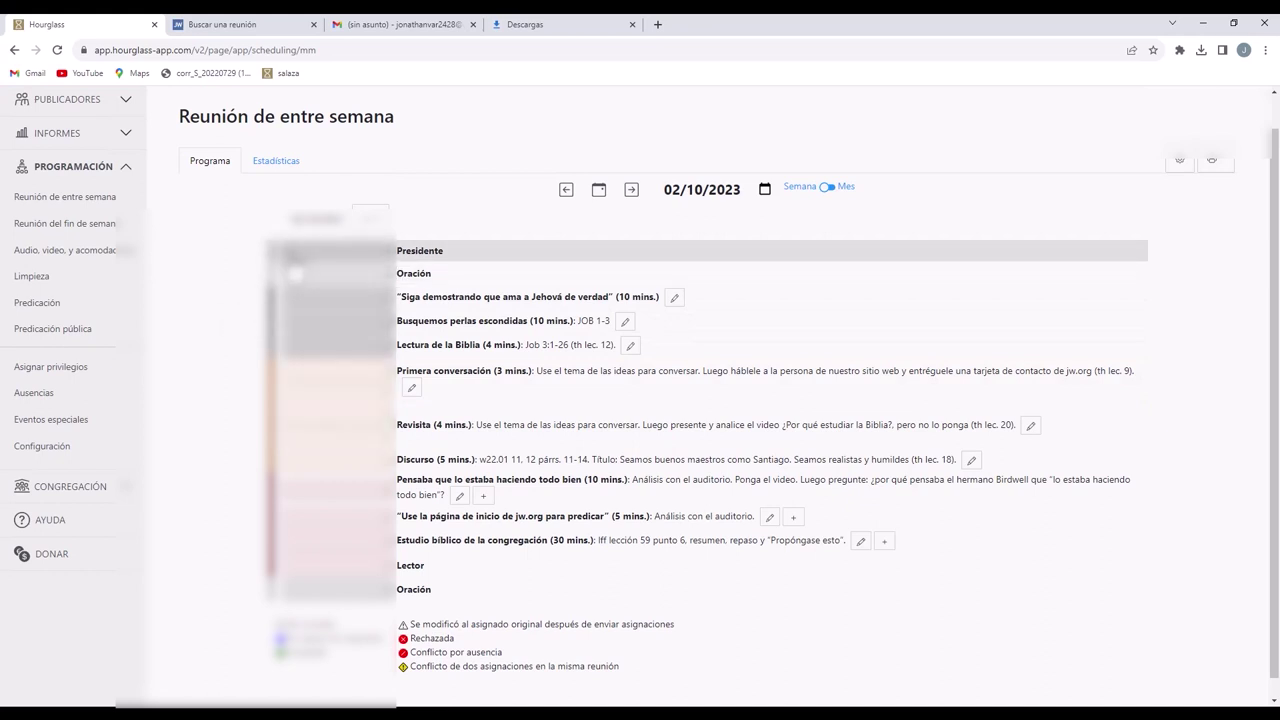
pyautogui.scroll(1, 300, 262)
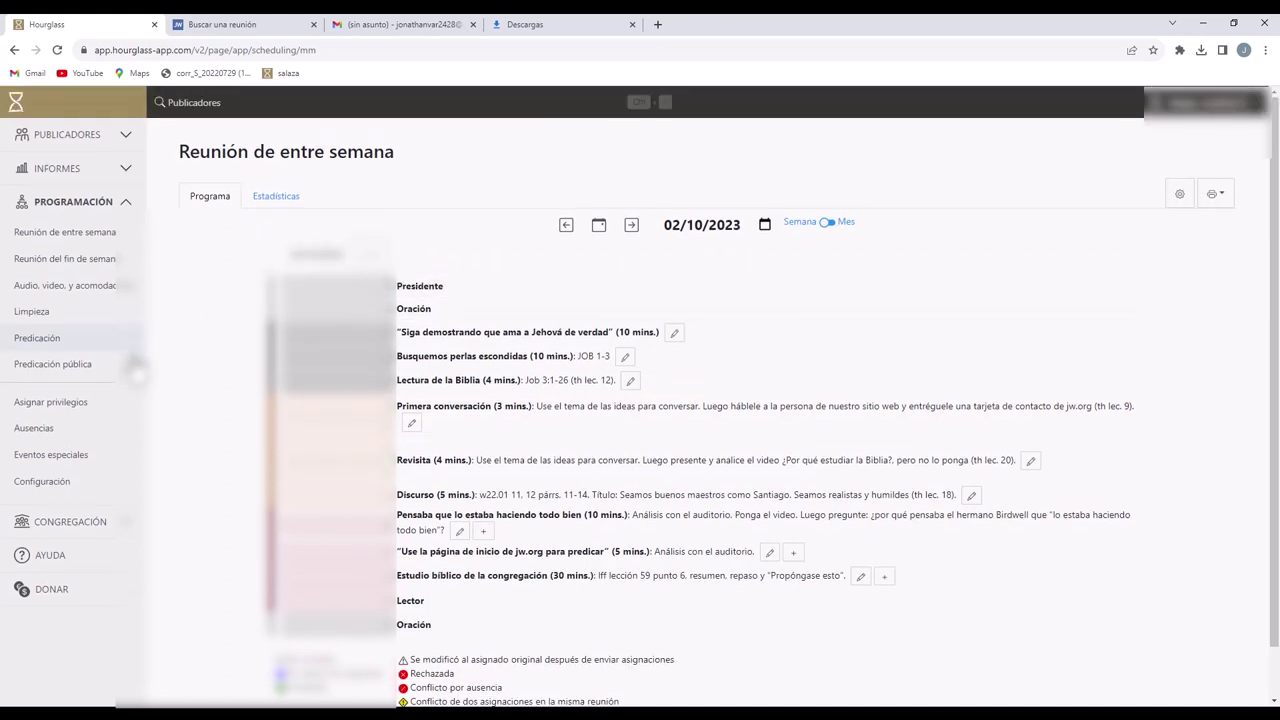
# Step: Open Asignar privilegios and filter the privilege matrix to show only elders (Anciano)
pyautogui.click(52, 406)
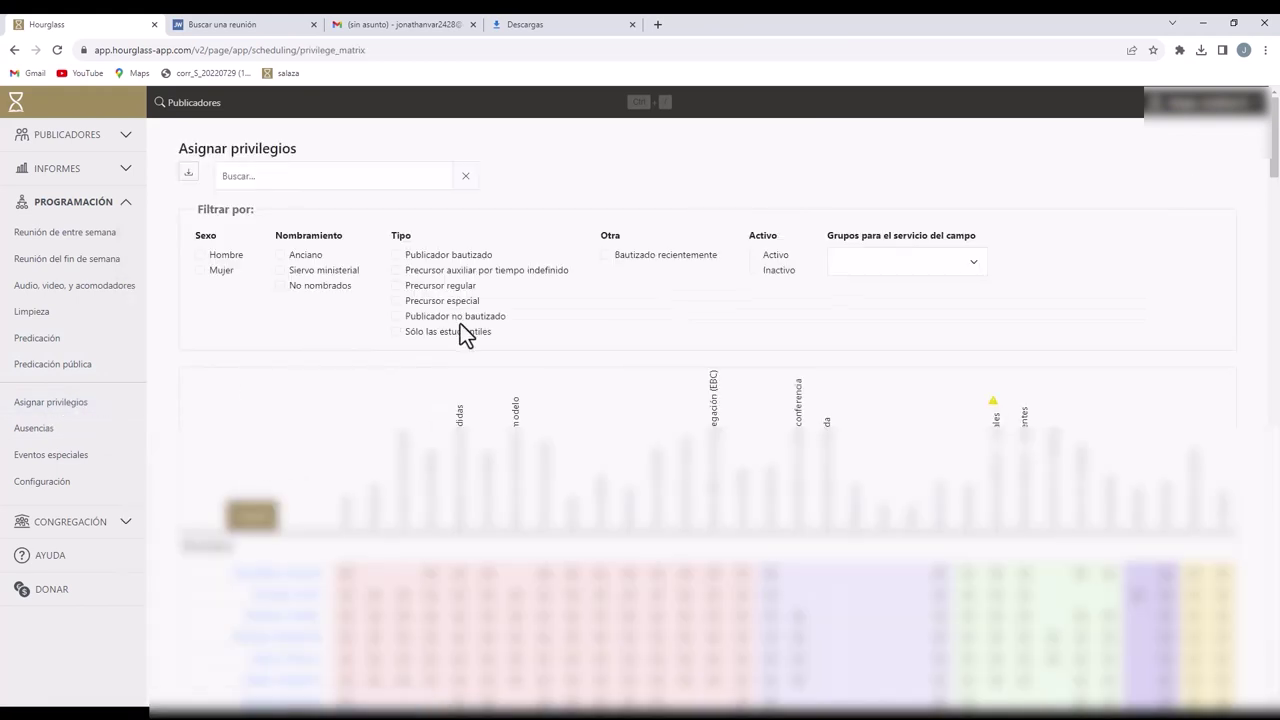
pyautogui.click(281, 257)
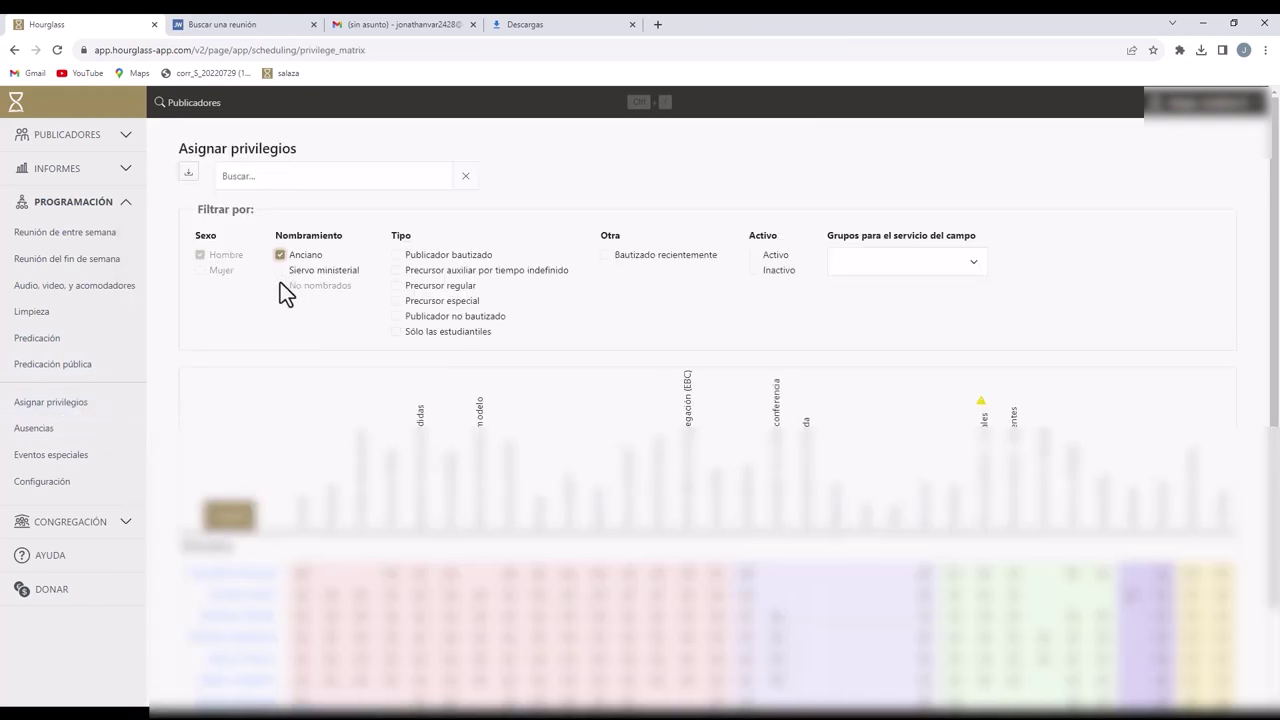
pyautogui.scroll(-1, 285, 358)
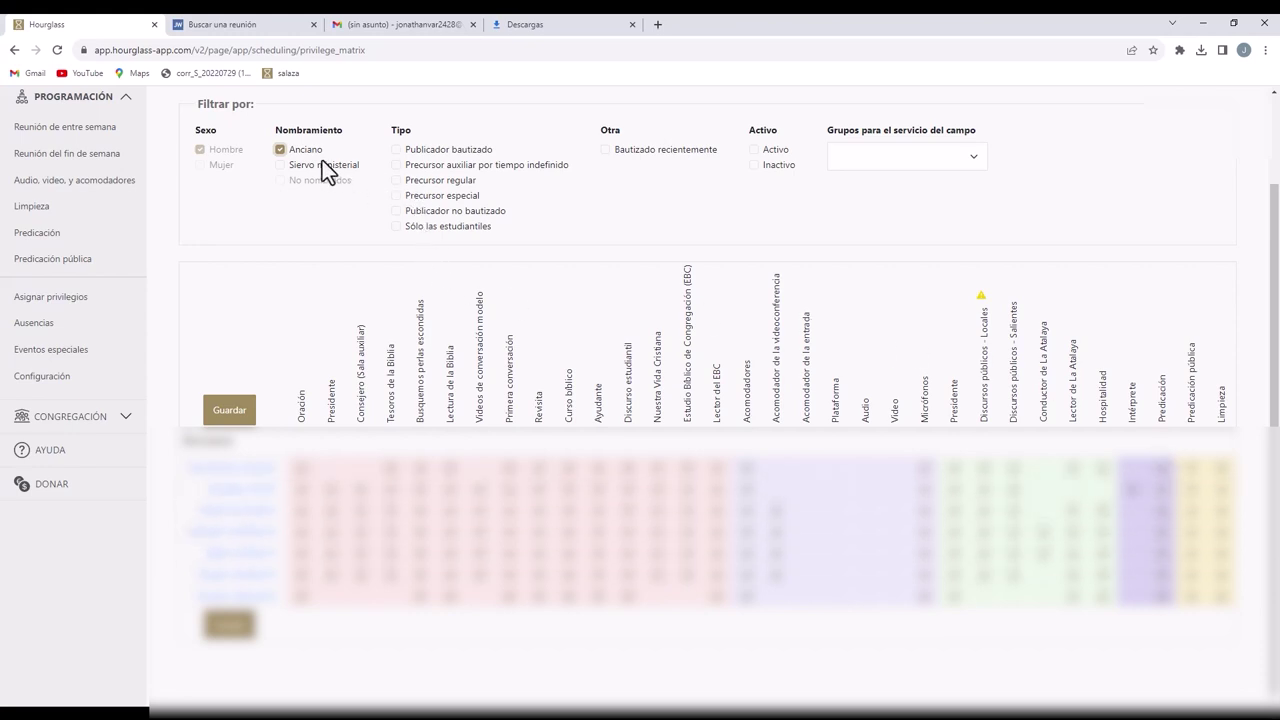
# Step: Switch the privilege matrix filter from Anciano to Siervo ministerial and examine the privileges marked for ministerial servants
pyautogui.click(281, 149)
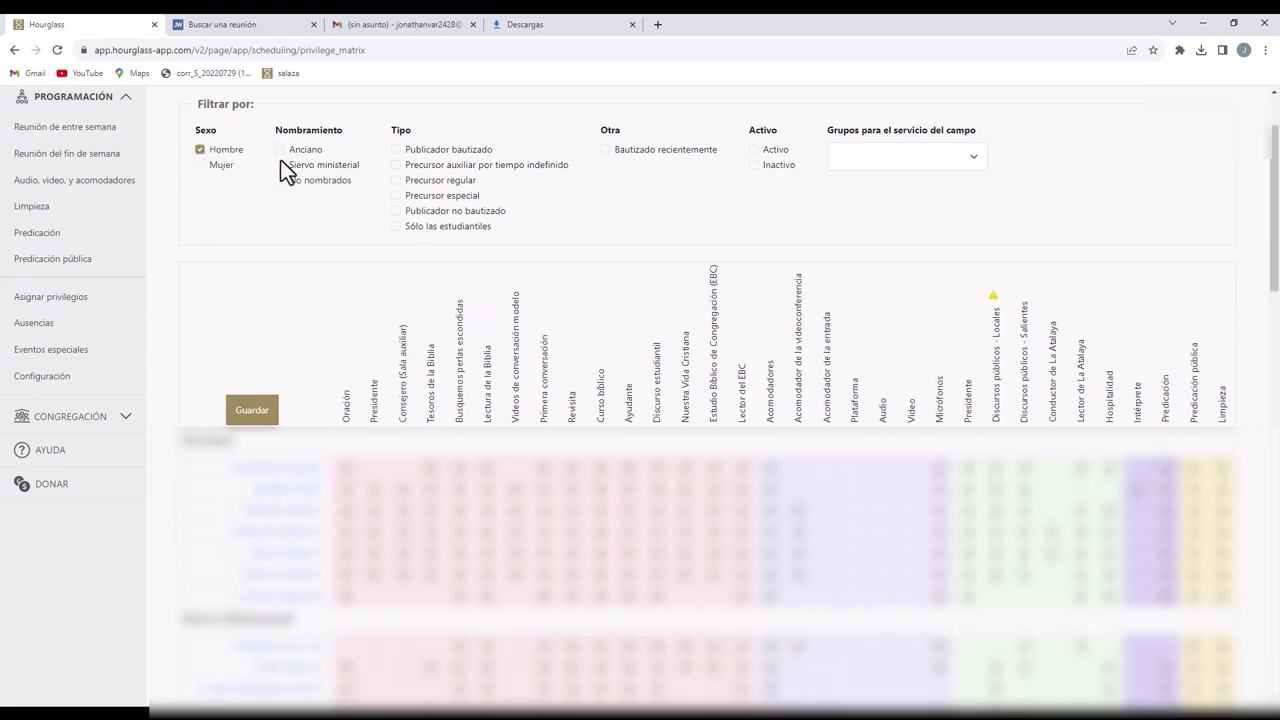
pyautogui.click(281, 164)
pyautogui.scroll(-2, 357, 509)
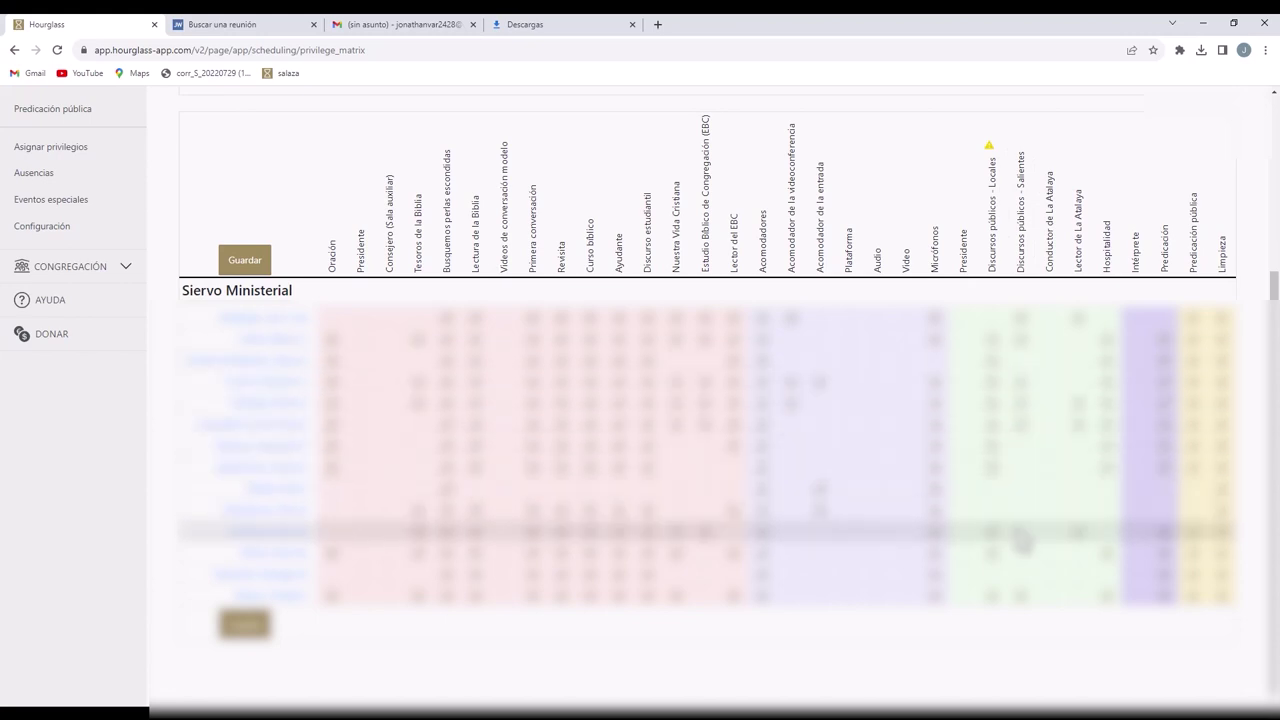
pyautogui.scroll(1, 690, 214)
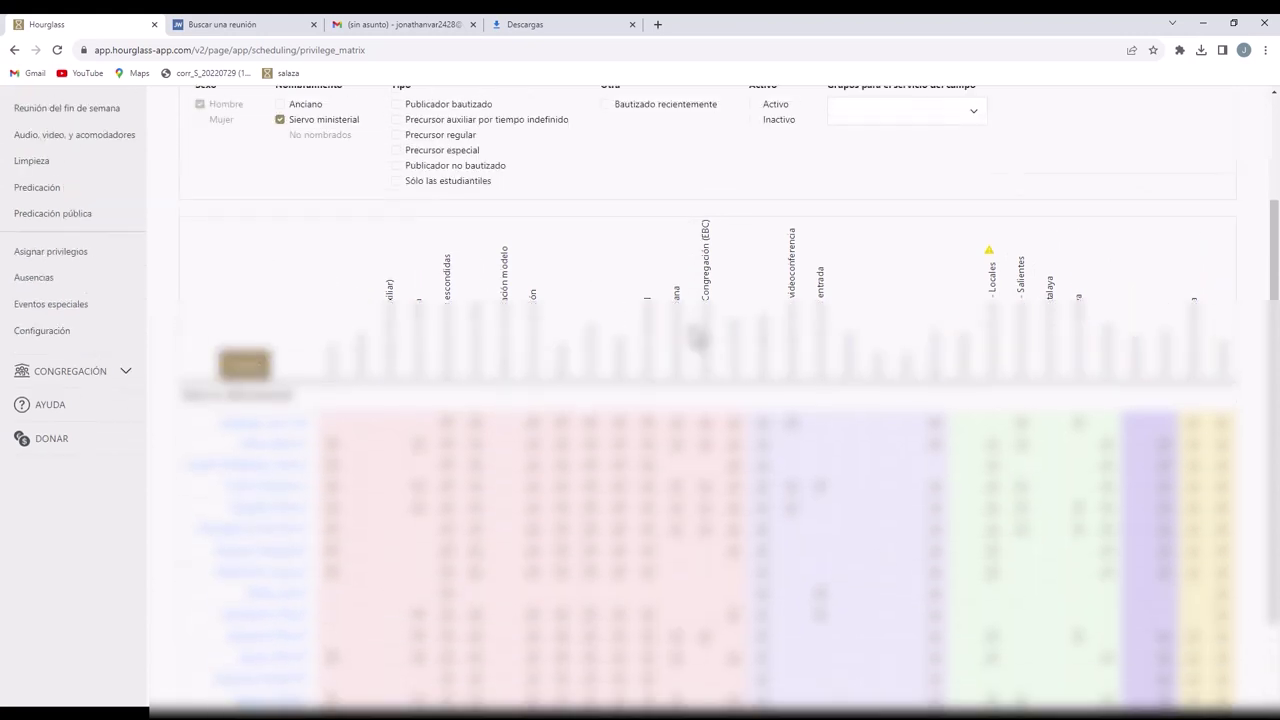
pyautogui.scroll(-1, 494, 298)
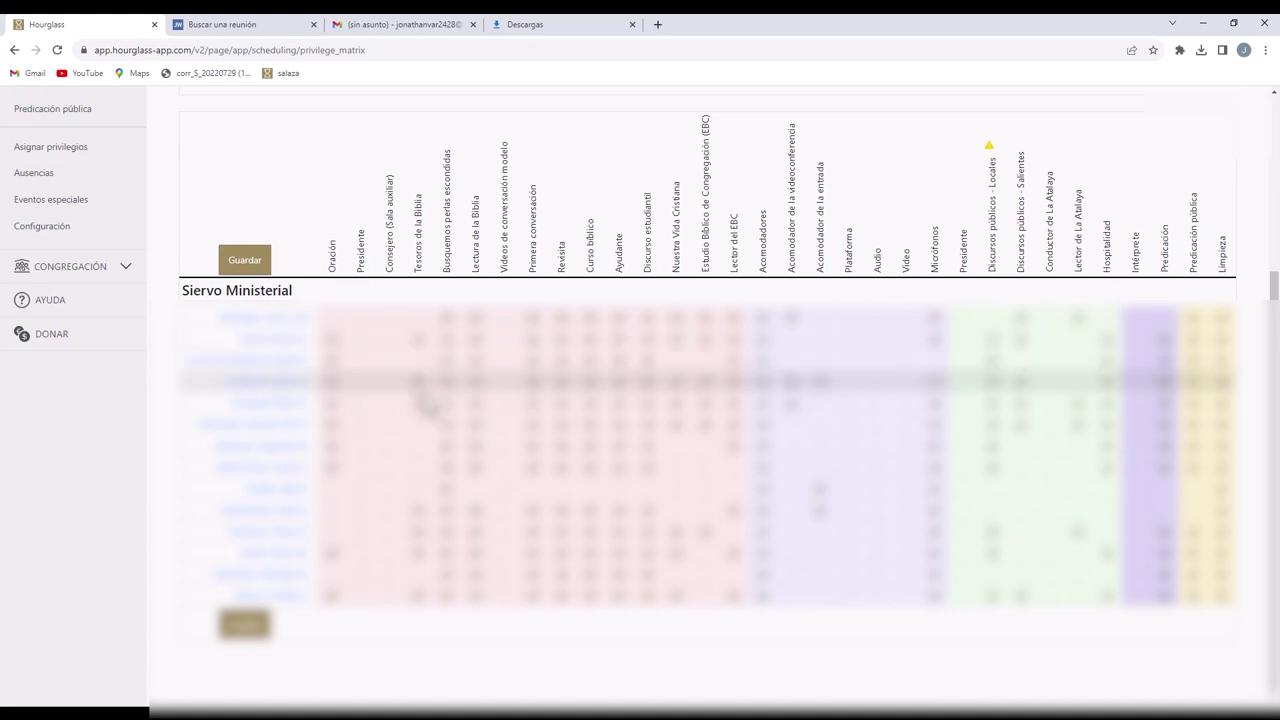
pyautogui.scroll(5, 372, 170)
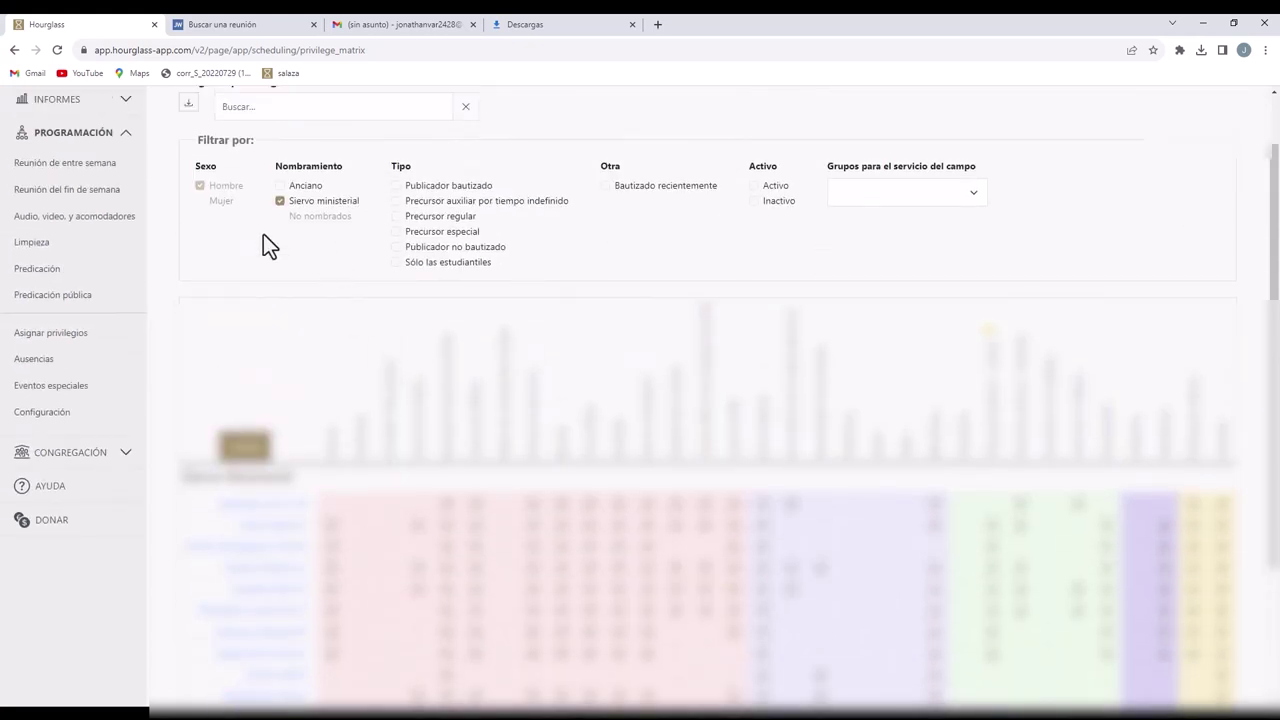
# Step: Return to the Reunión de entre semana schedule and inspect the candidates for "Busquemos perlas escondidas" without assigning anyone
pyautogui.click(65, 232)
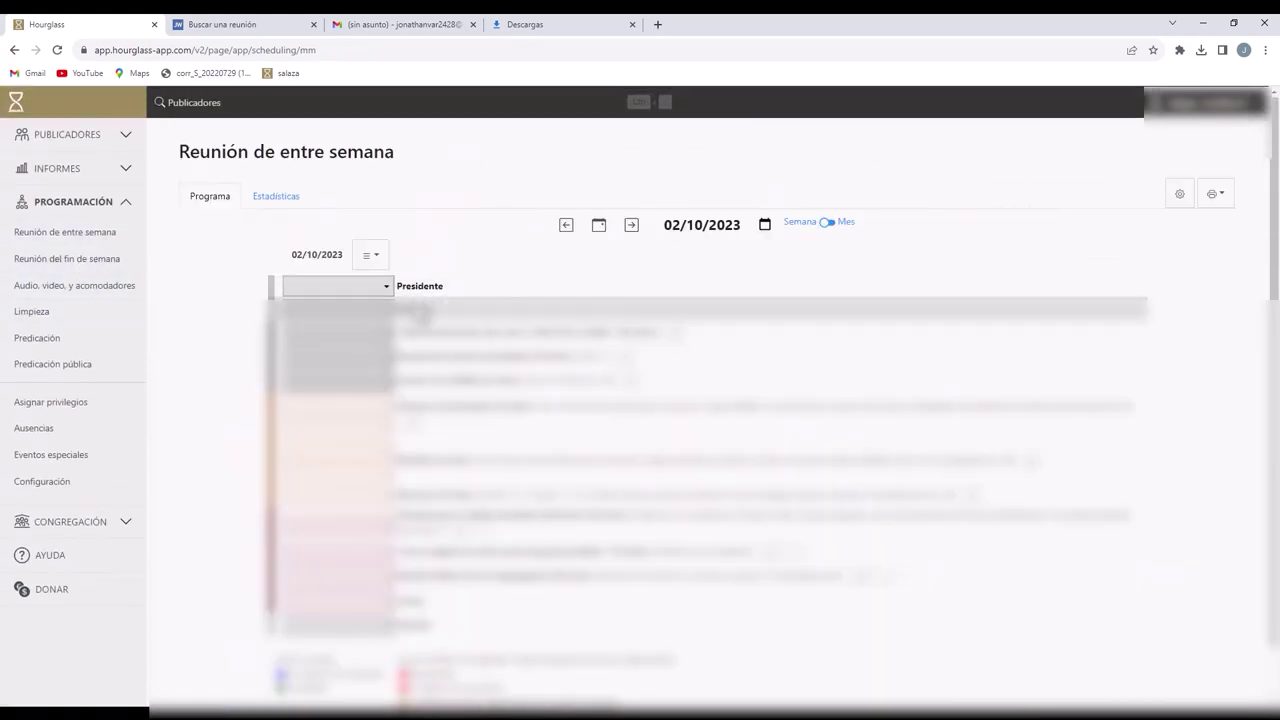
pyautogui.click(388, 357)
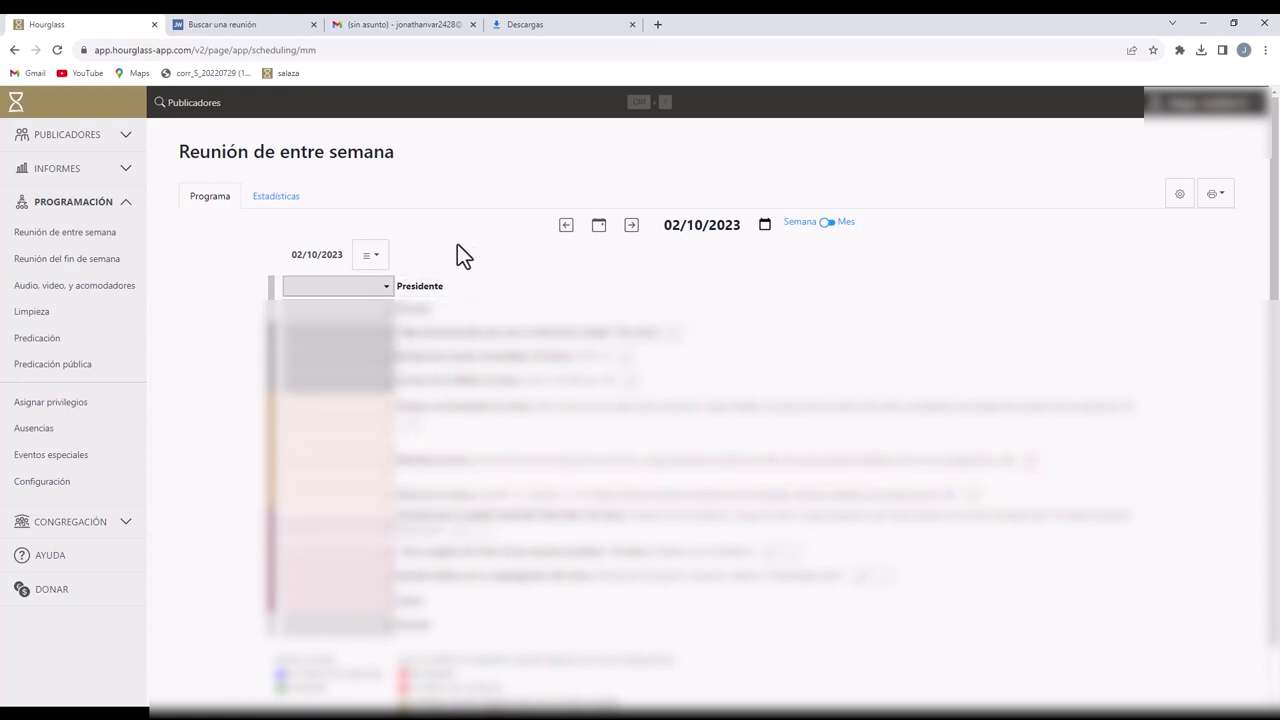
pyautogui.click(452, 285)
pyautogui.click(390, 360)
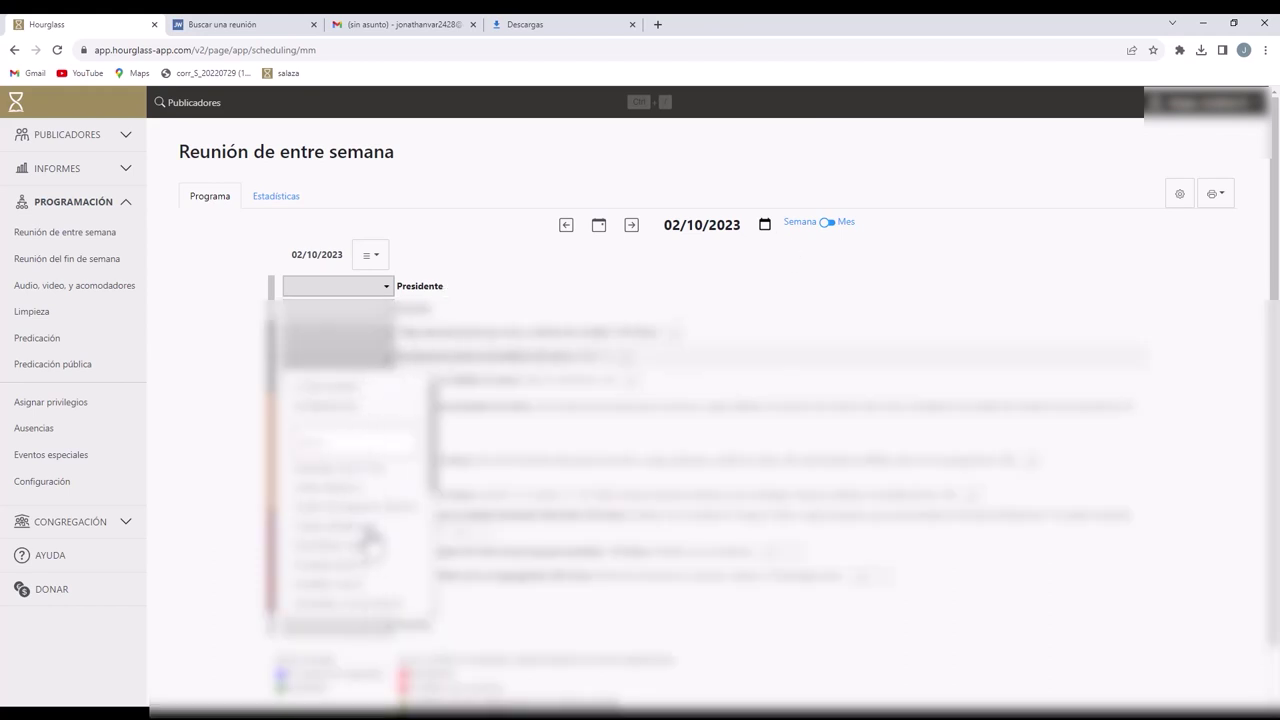
pyautogui.scroll(-1, 438, 440)
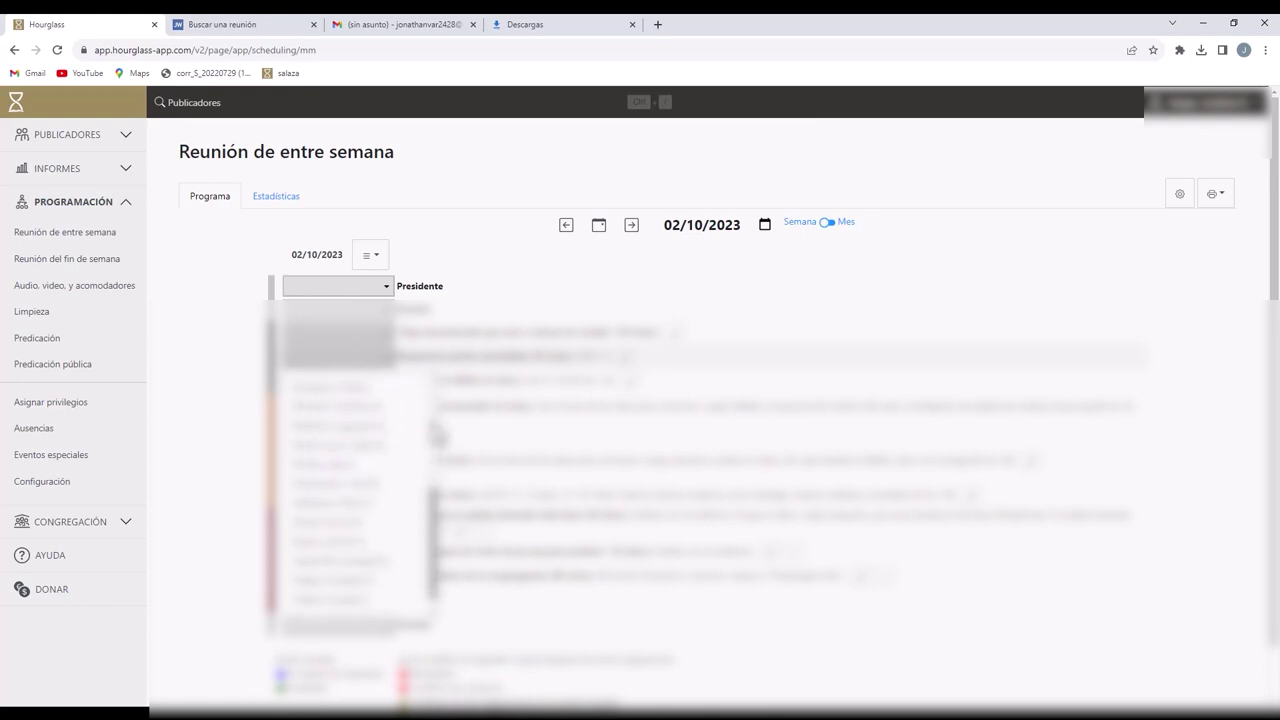
pyautogui.click(451, 273)
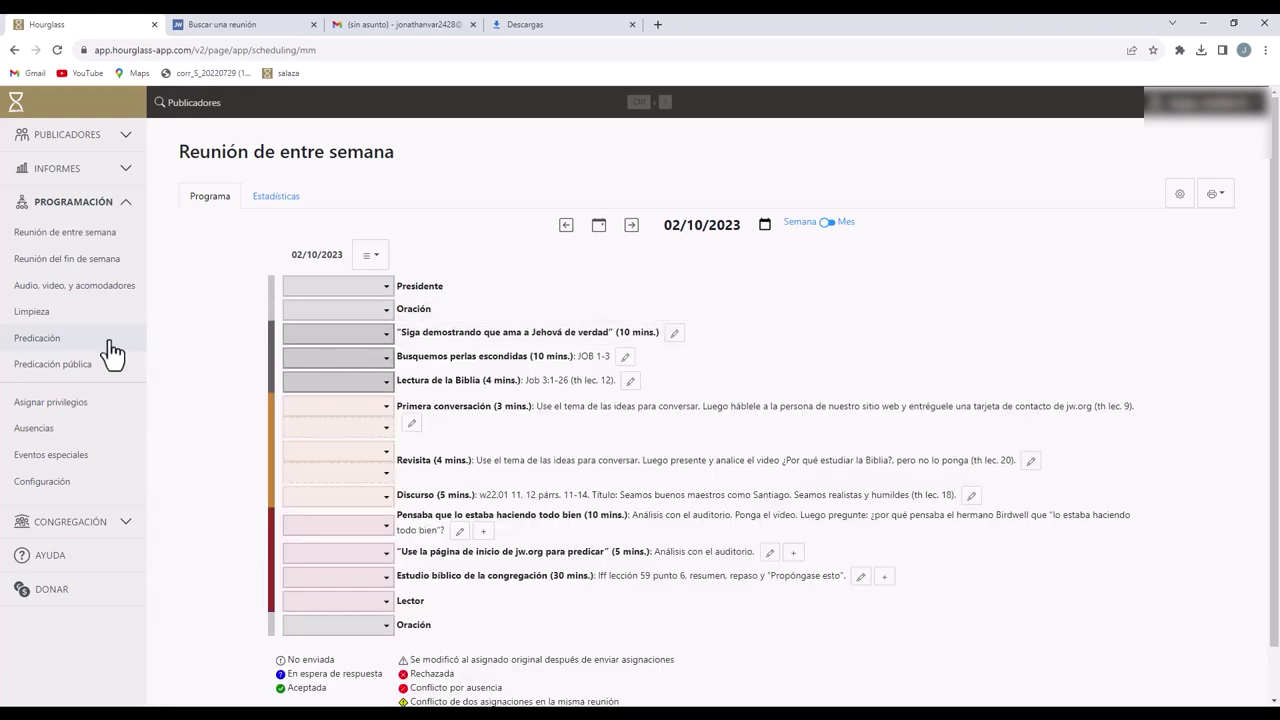
# Step: Inspect the candidate lists for "Primera conversación" and "Lectura de la Biblia" in the 02/10/2023 program, leaving both parts unassigned
pyautogui.scroll(-1, 211, 390)
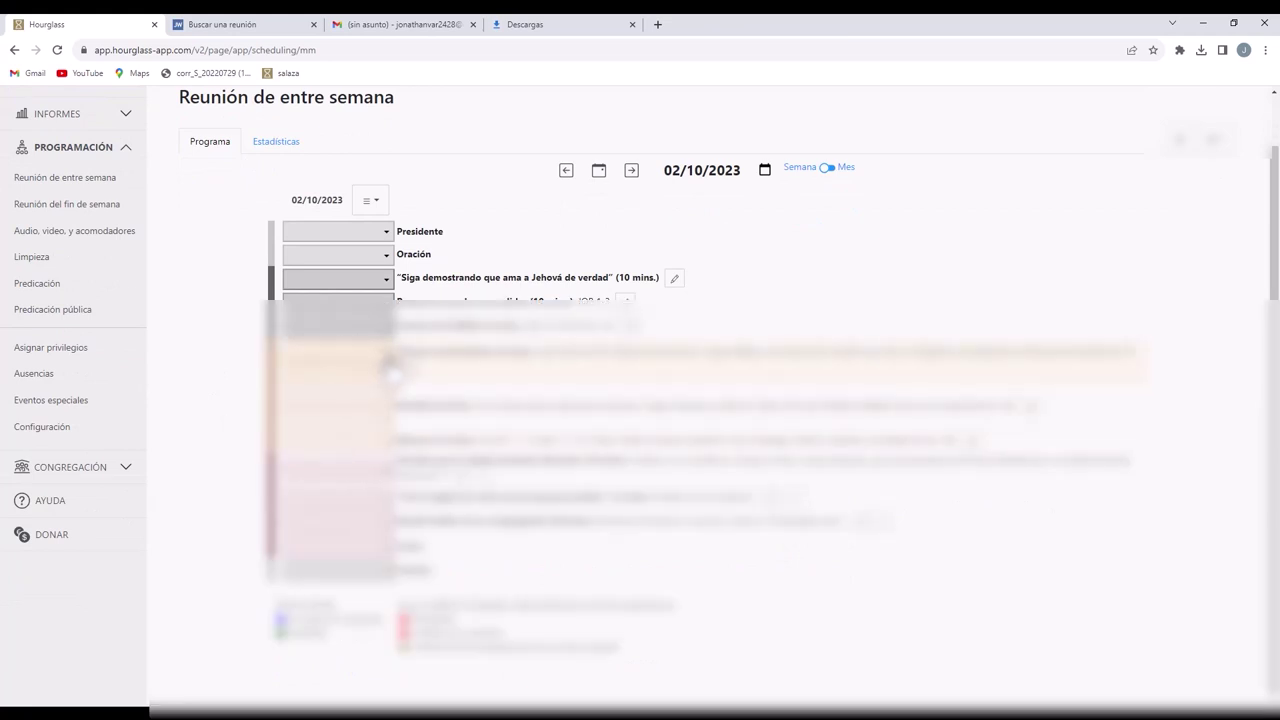
pyautogui.click(388, 368)
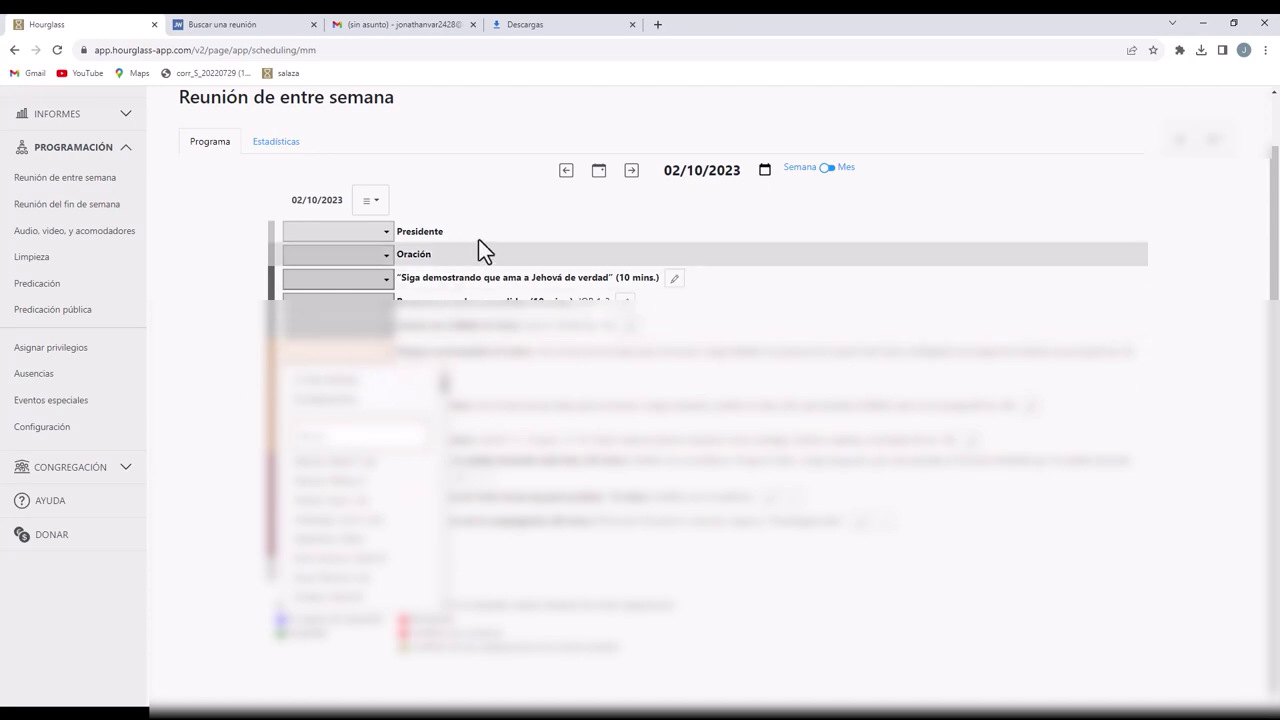
pyautogui.click(234, 328)
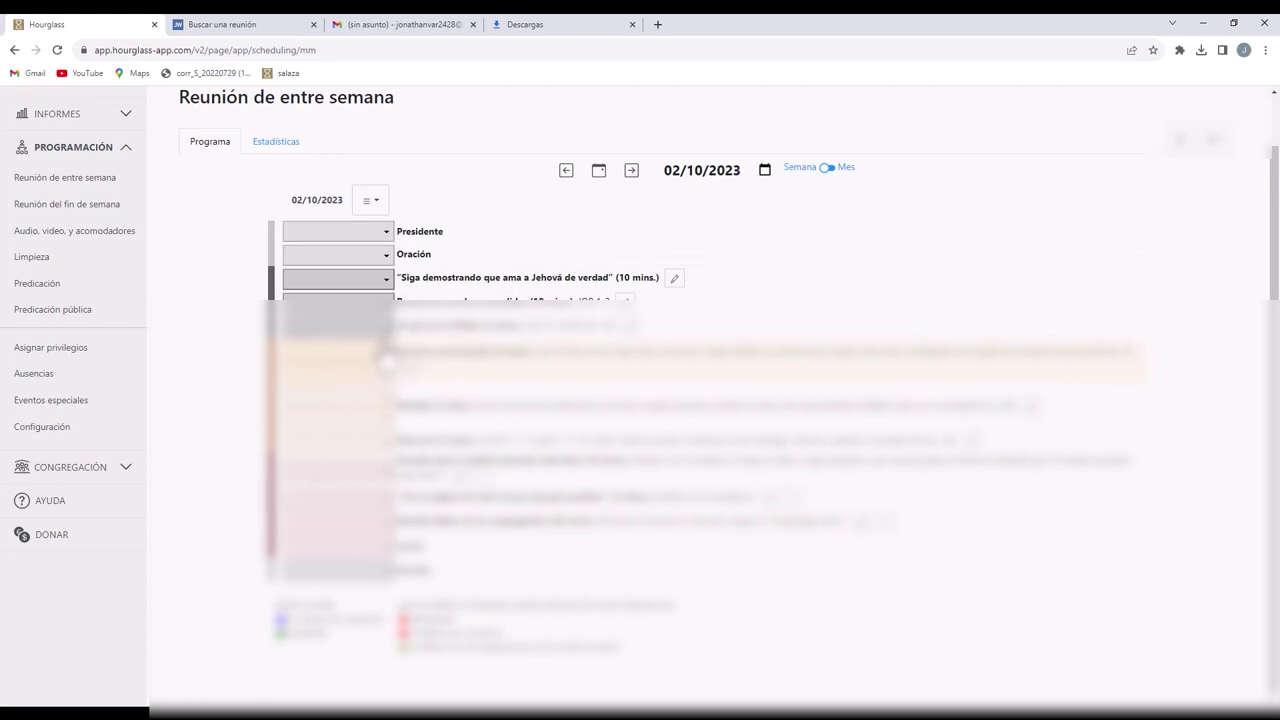
pyautogui.click(388, 355)
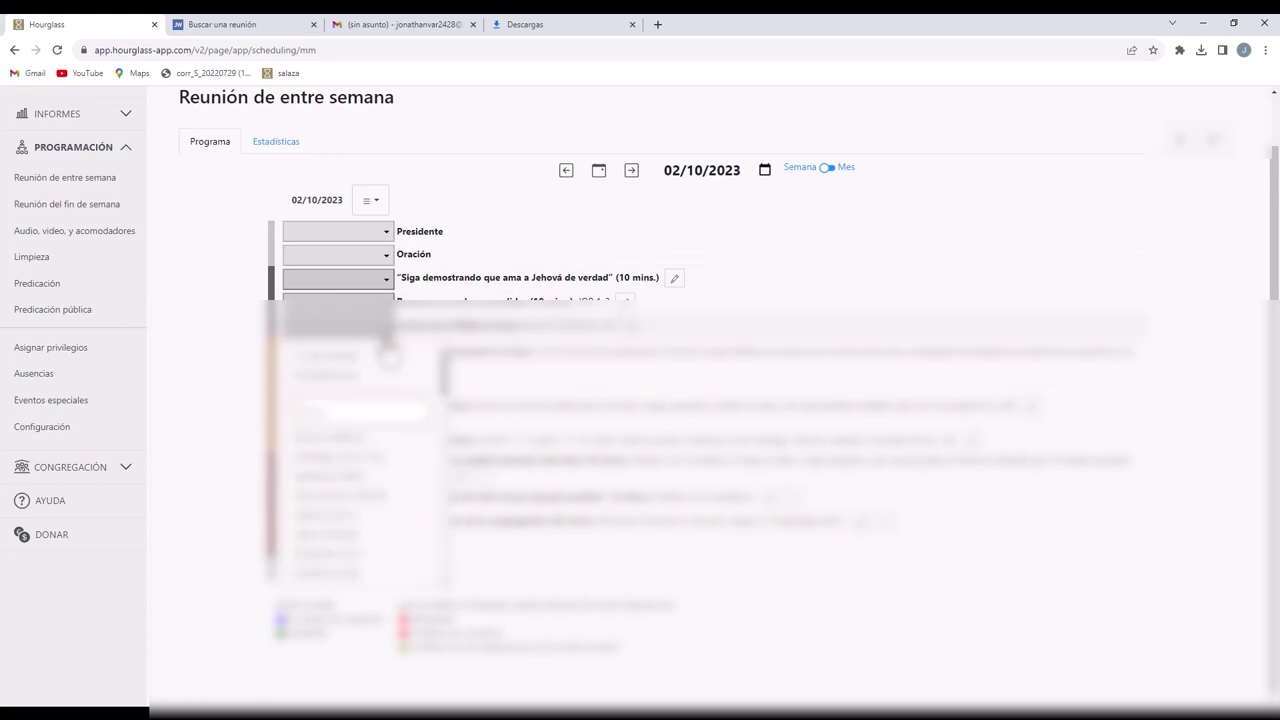
pyautogui.click(236, 482)
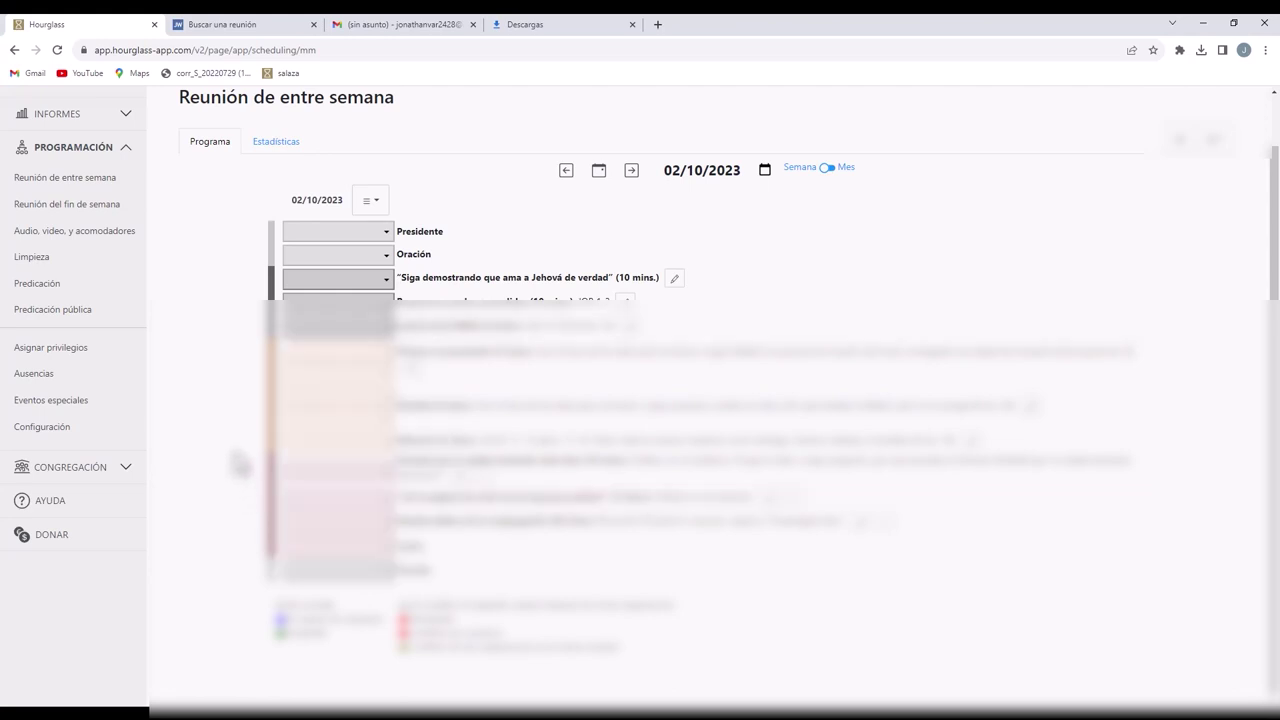
pyautogui.scroll(1, 215, 265)
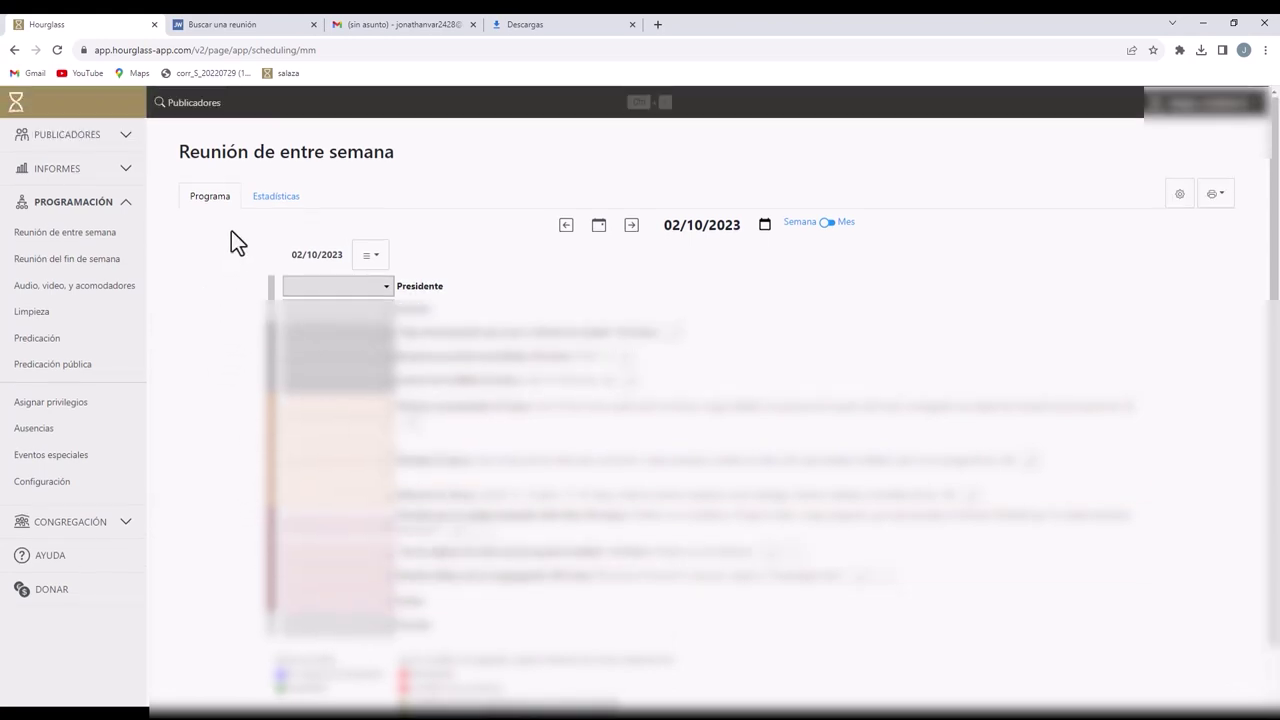
# Step: Check the options available for the 02/10/2023 midweek program without applying any of them
pyautogui.click(376, 262)
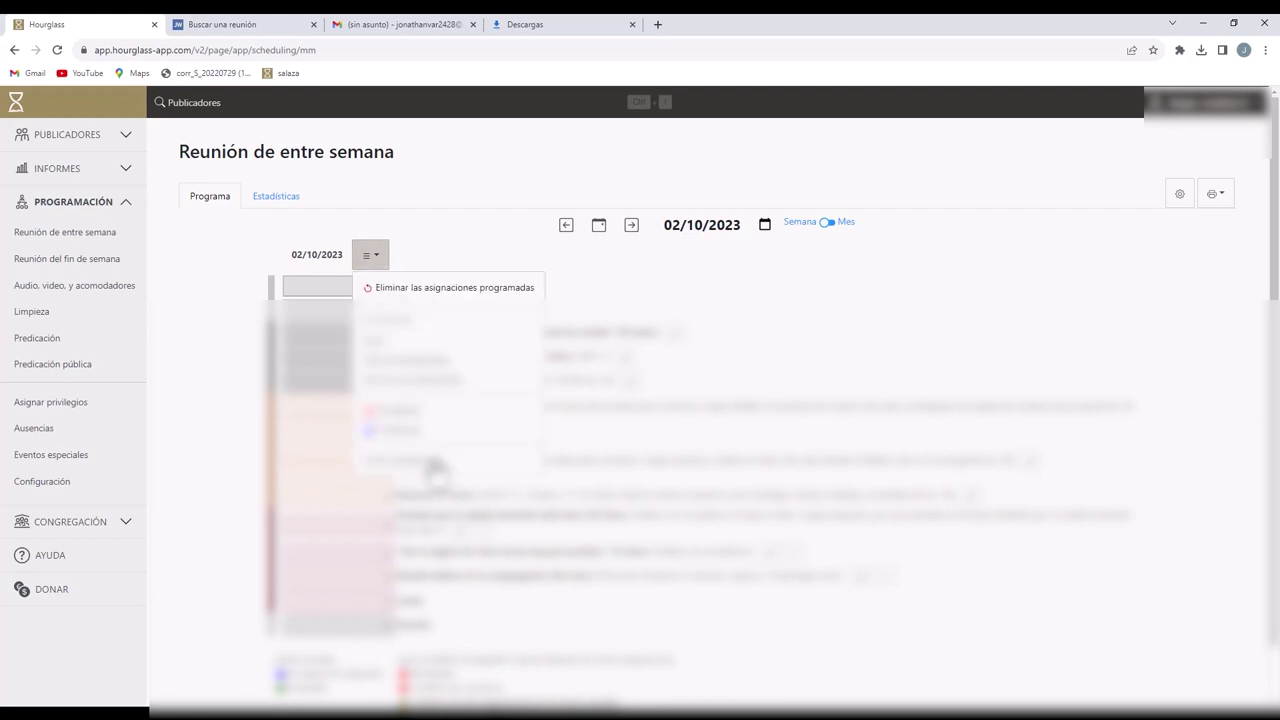
pyautogui.click(485, 248)
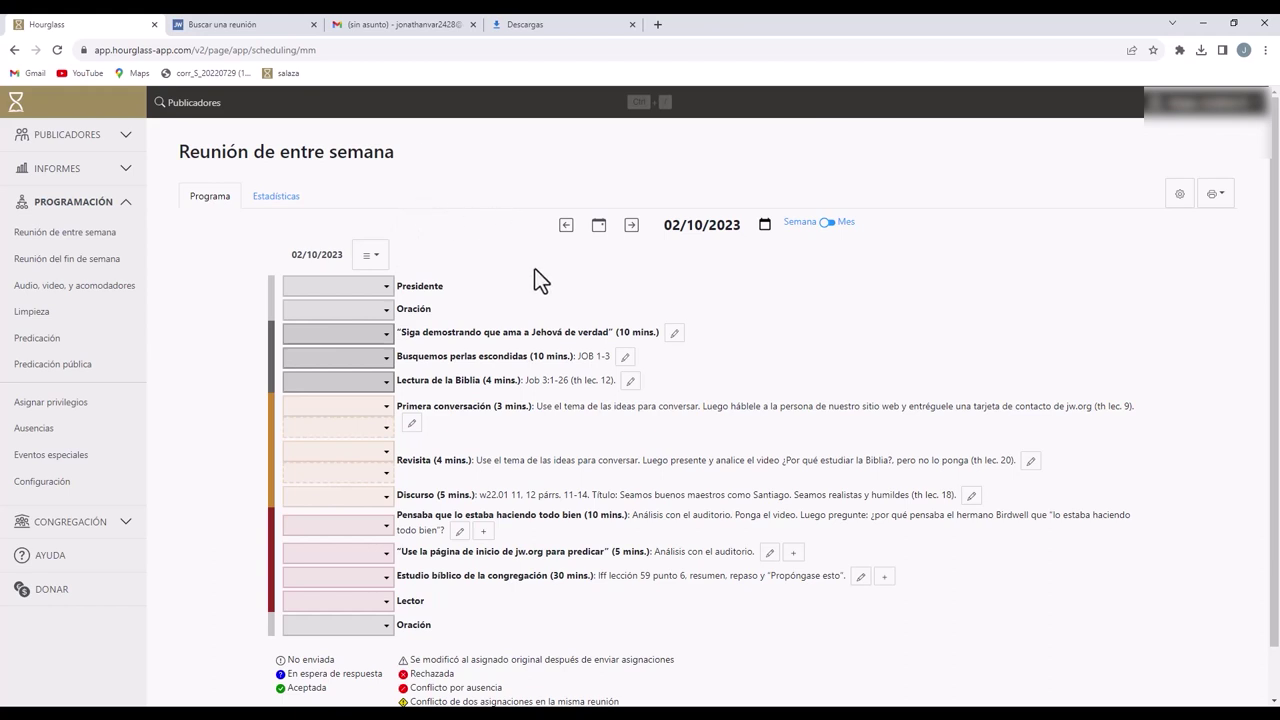
# Step: Open Reunión del fin de semana and look through its Discursante, Estadísticas, Historial and Discursante saliente sections
pyautogui.click(100, 265)
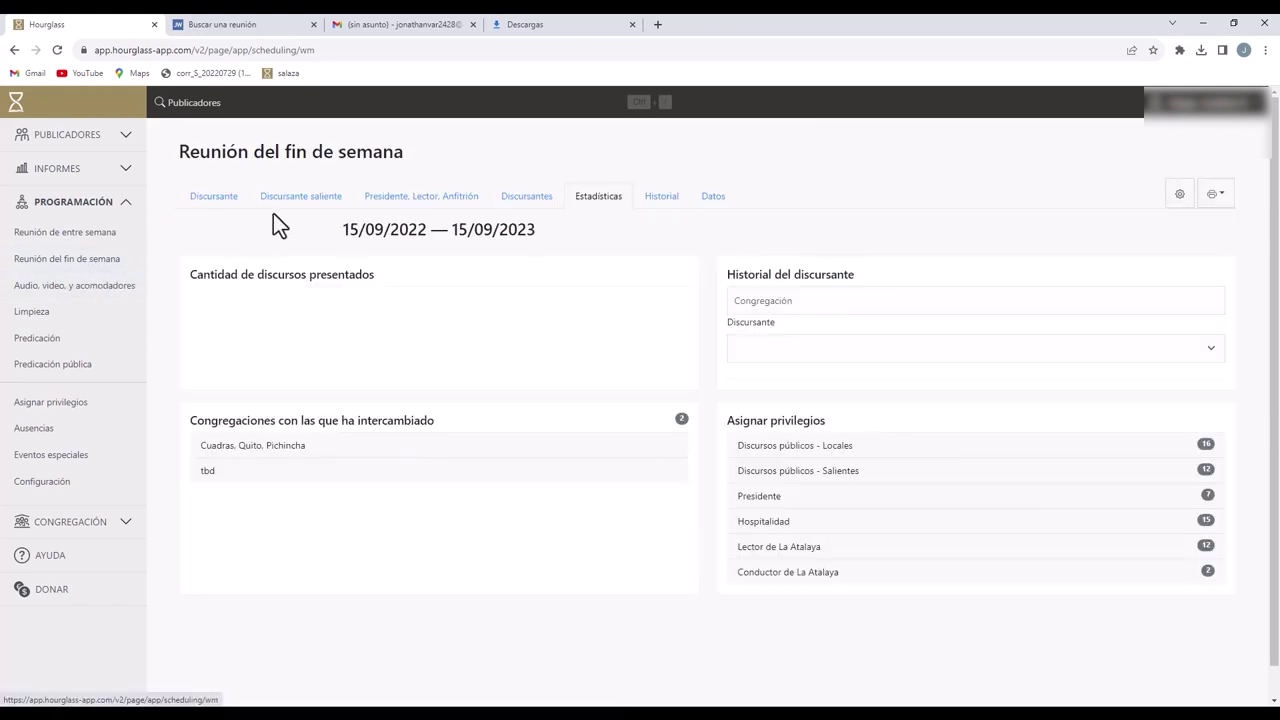
pyautogui.click(220, 205)
pyautogui.click(595, 205)
pyautogui.click(658, 202)
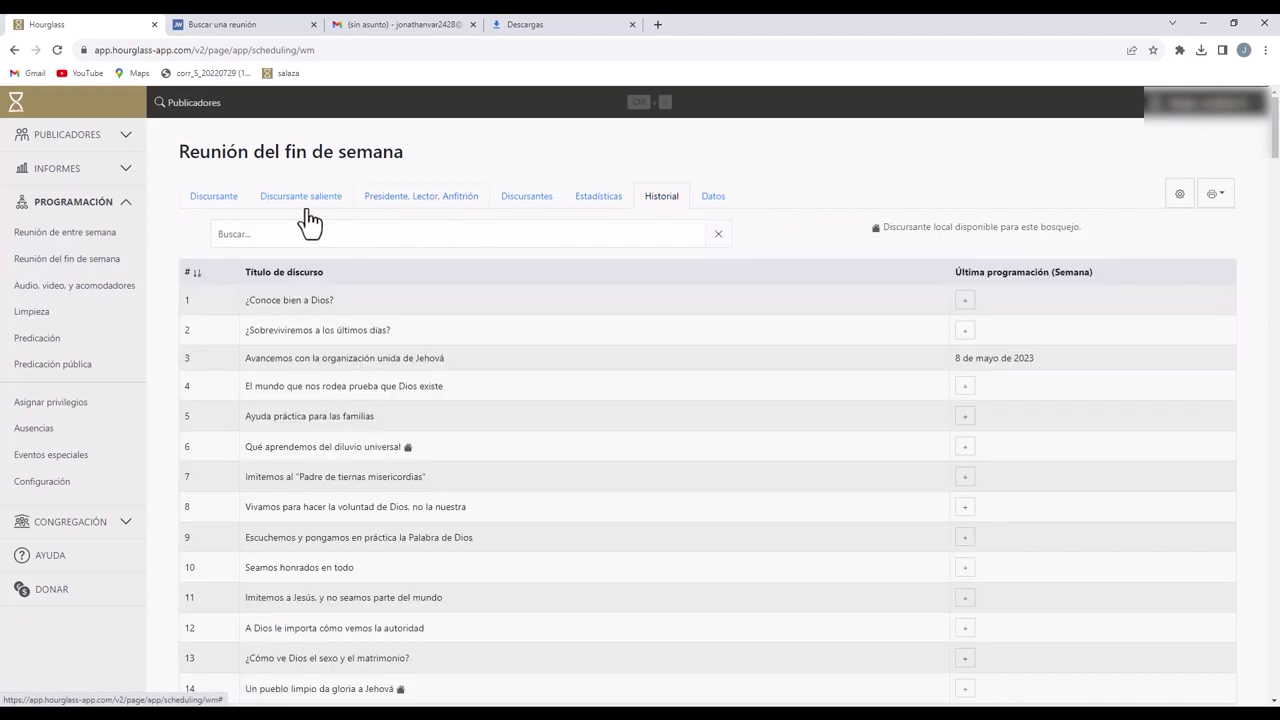
pyautogui.click(283, 208)
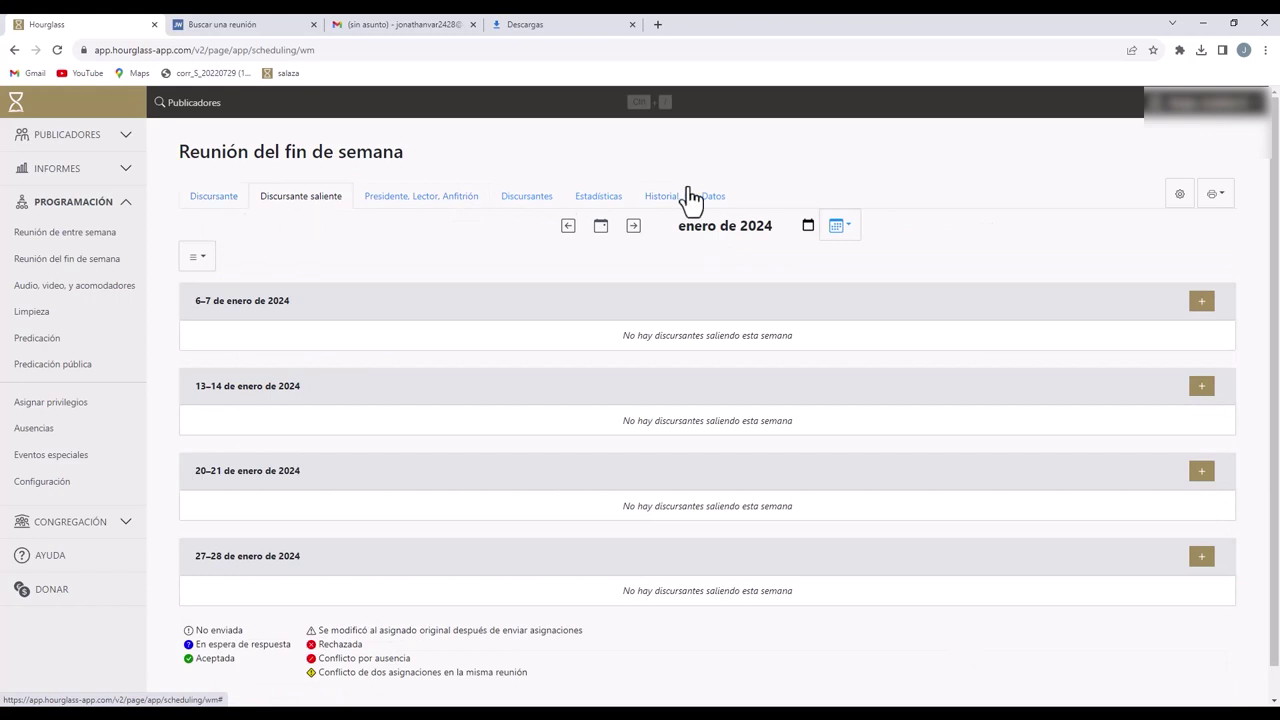
# Step: Return to Historial and examine the public talk titles, their last scheduled weeks and the local speaker markers
pyautogui.click(660, 200)
pyautogui.scroll(-7, 616, 430)
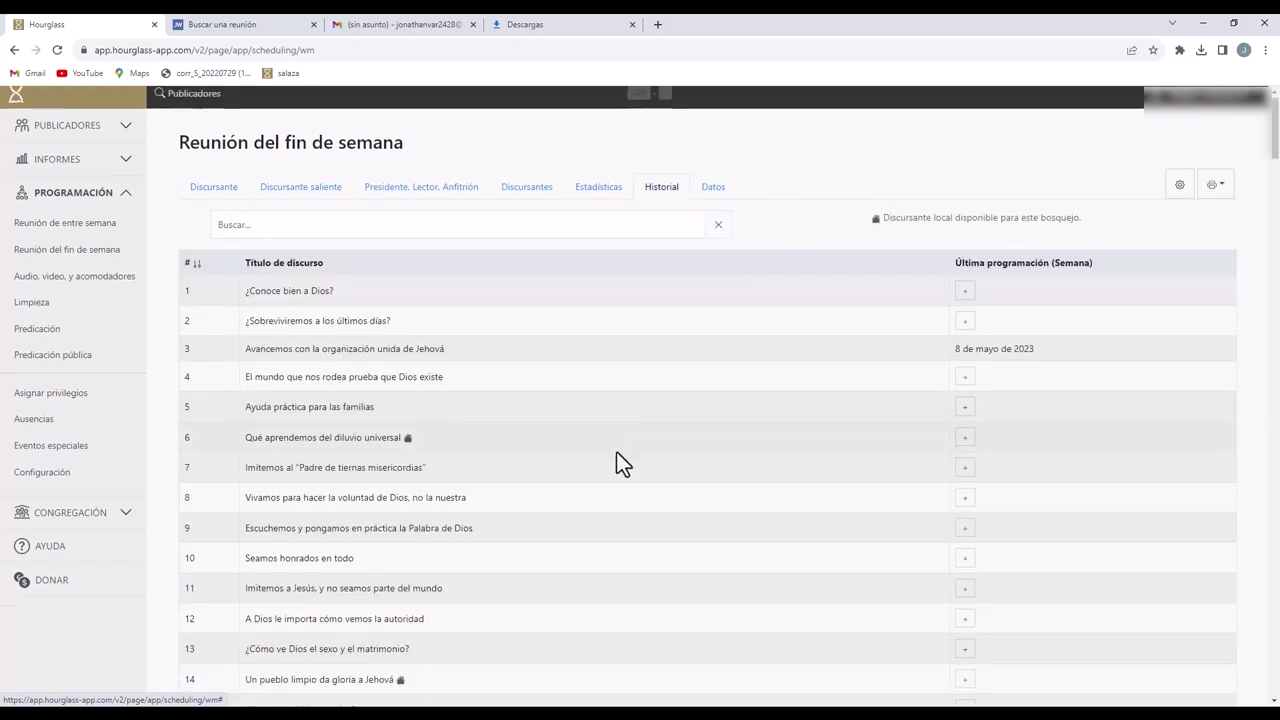
pyautogui.scroll(-12, 621, 408)
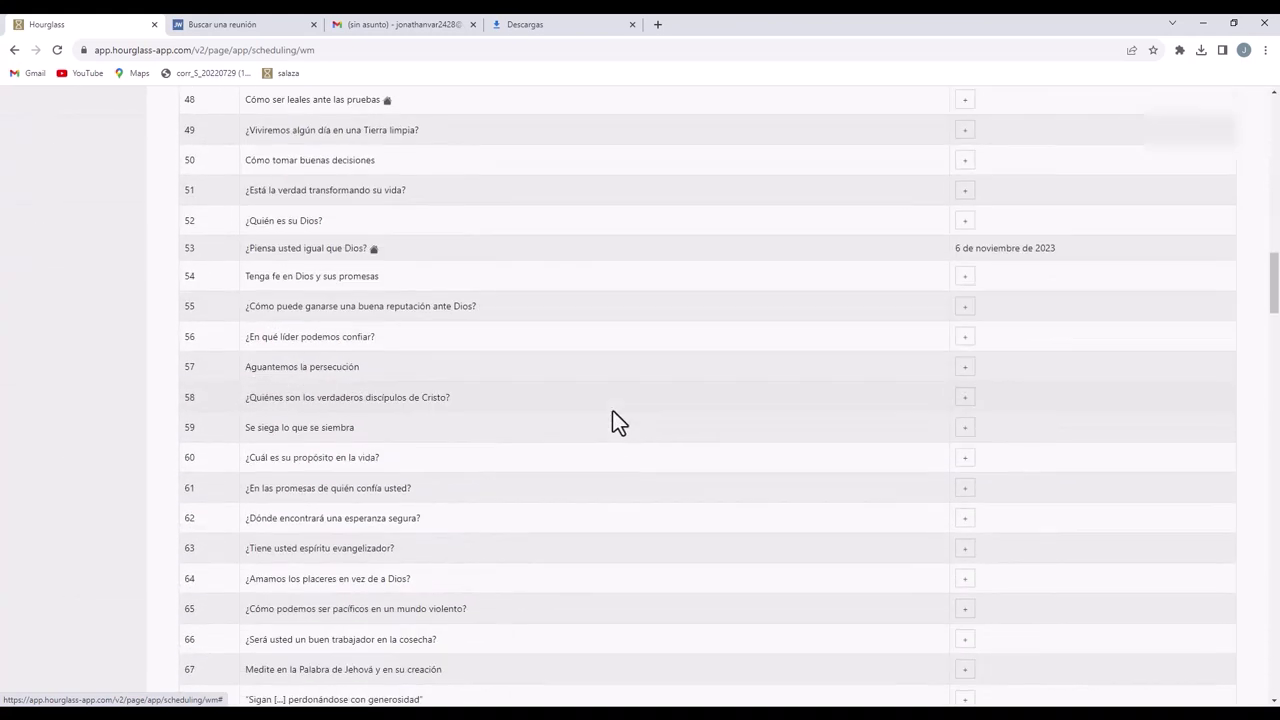
pyautogui.scroll(16, 595, 380)
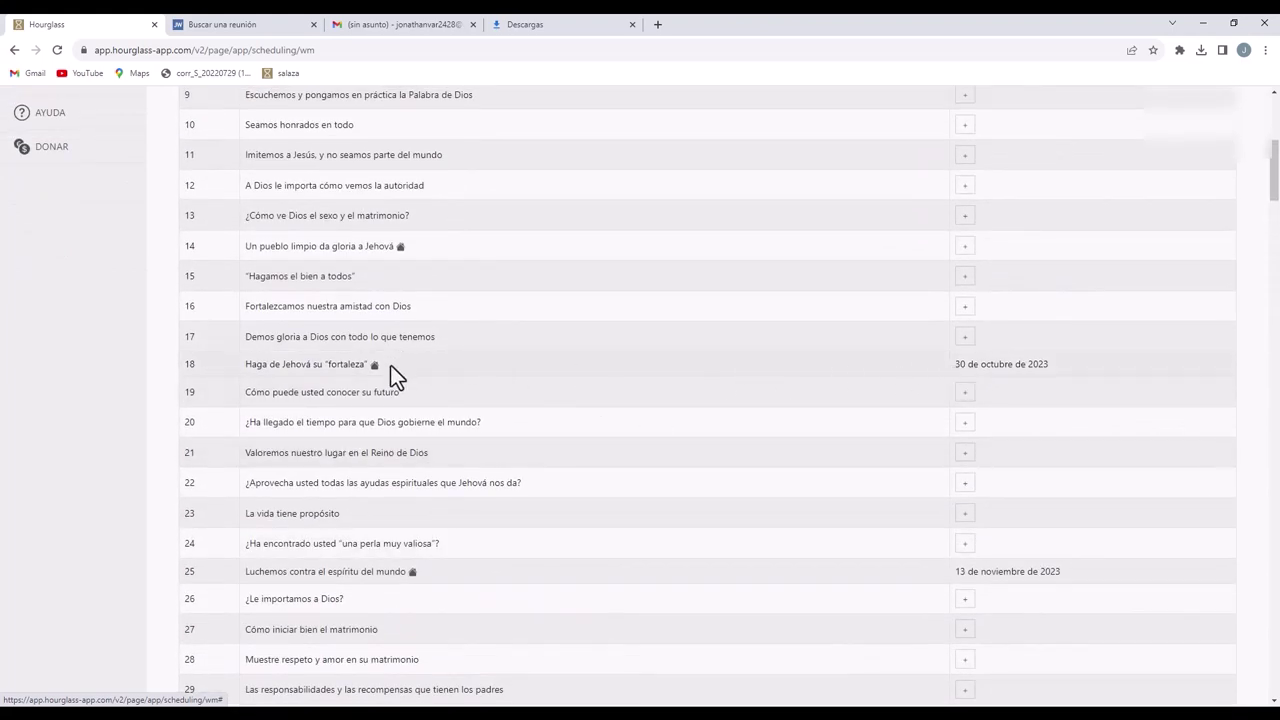
pyautogui.scroll(1, 385, 380)
pyautogui.scroll(4, 389, 402)
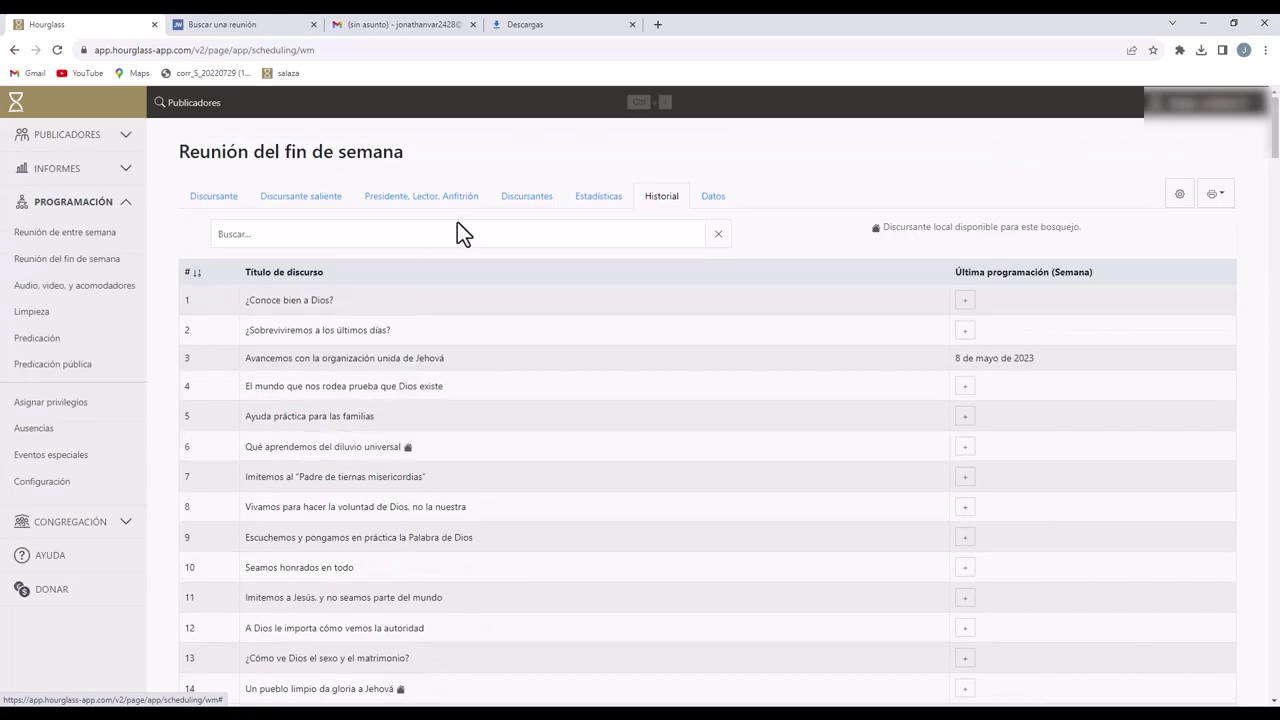
# Step: Open Asignar privilegios and look over its filters, then check which sections Congregación and Programación contain
pyautogui.click(74, 410)
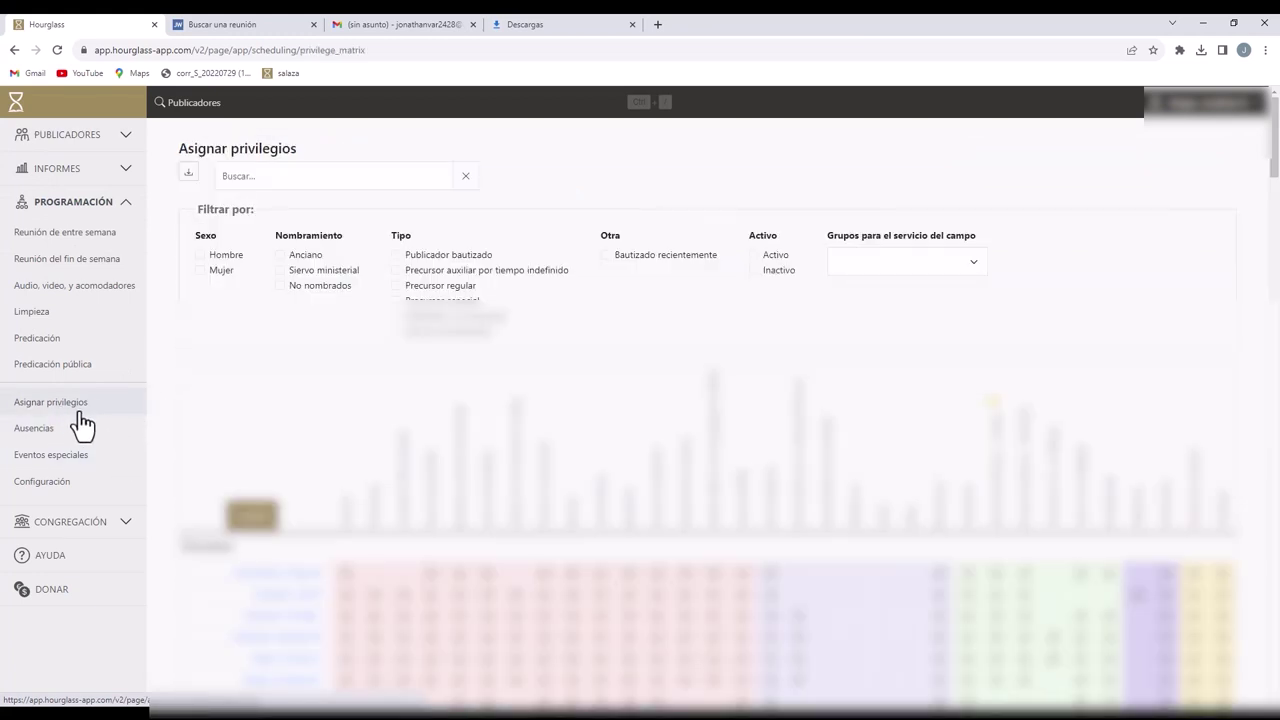
pyautogui.scroll(-1, 100, 460)
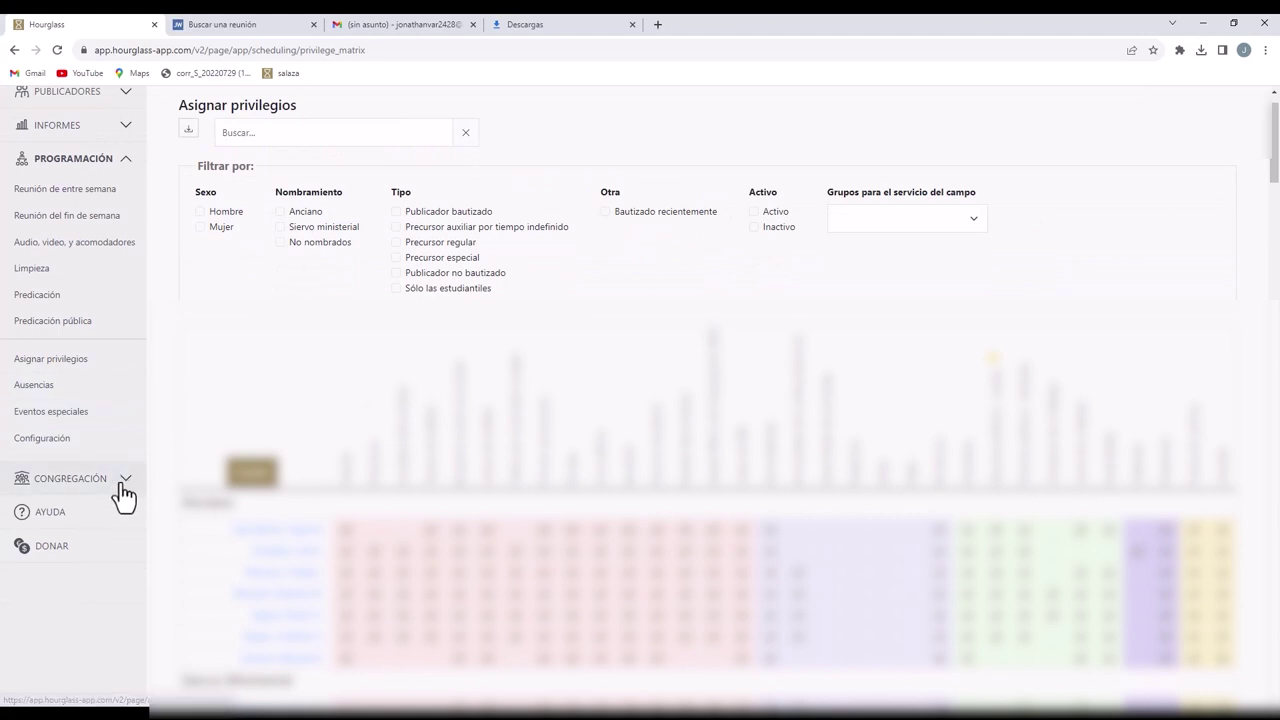
pyautogui.click(120, 480)
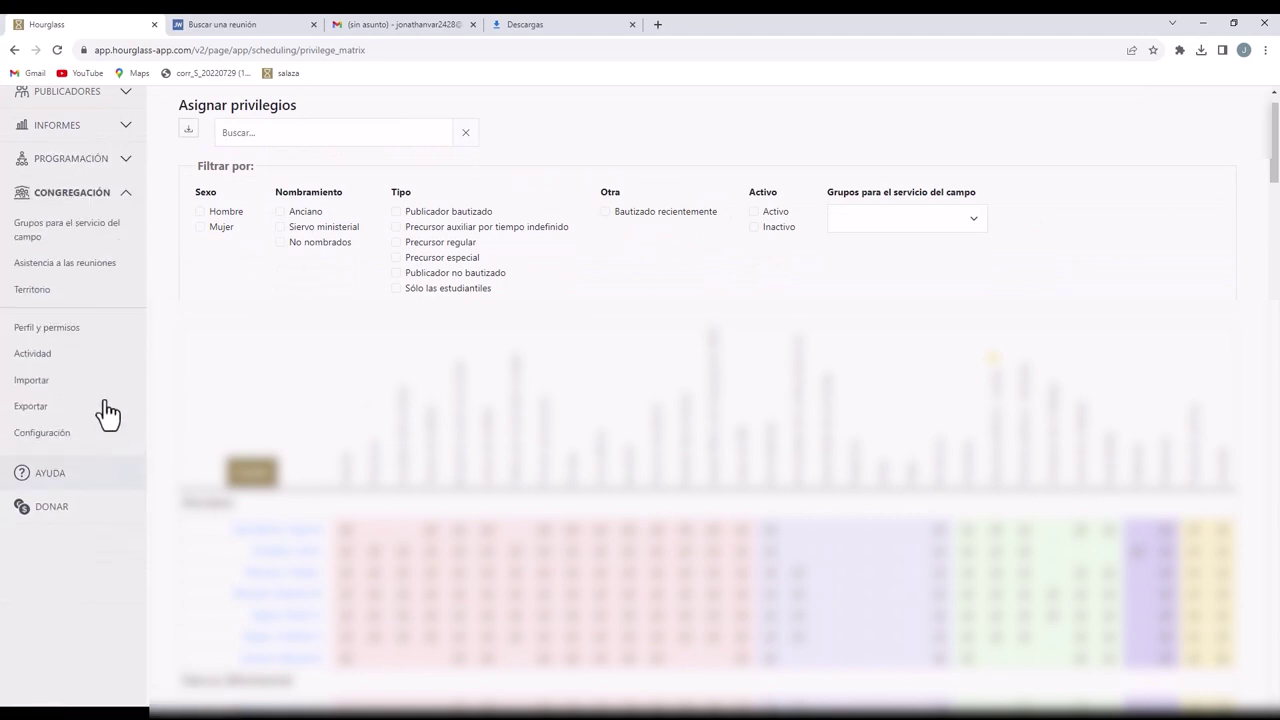
pyautogui.click(108, 162)
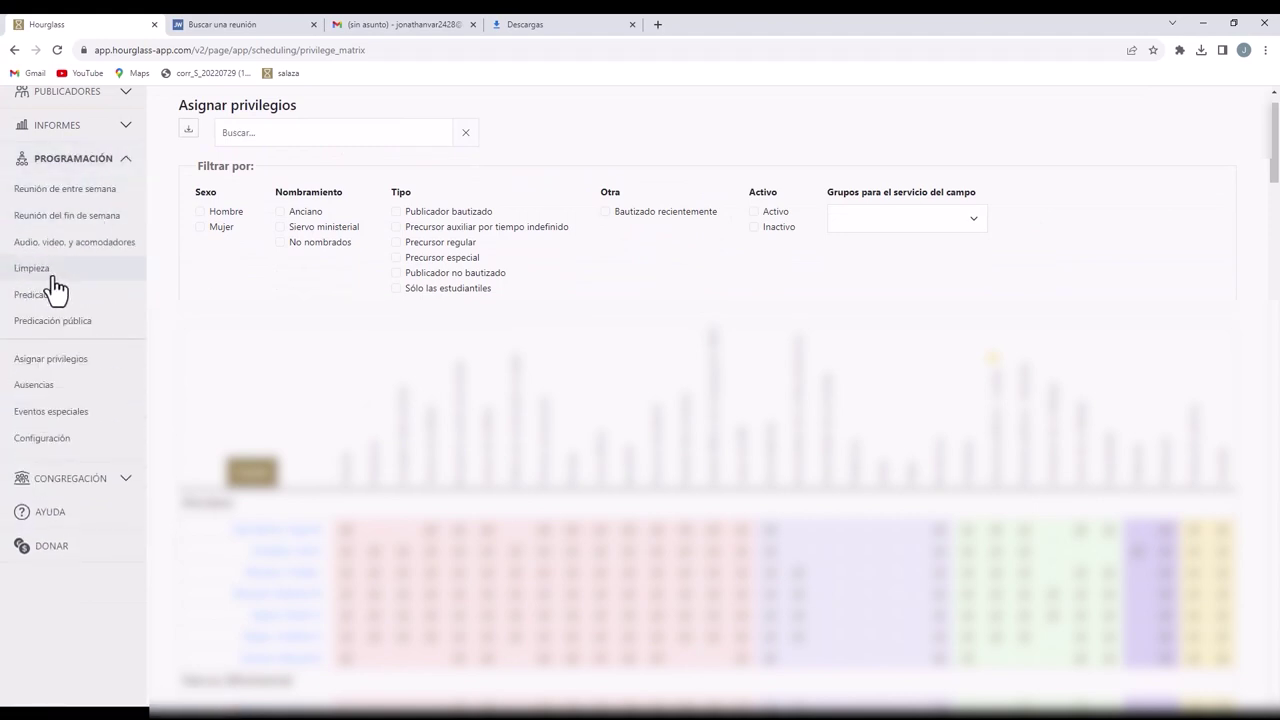
# Step: Open Ausencias and inspect the form for a new absence, closing it without saving
pyautogui.click(66, 389)
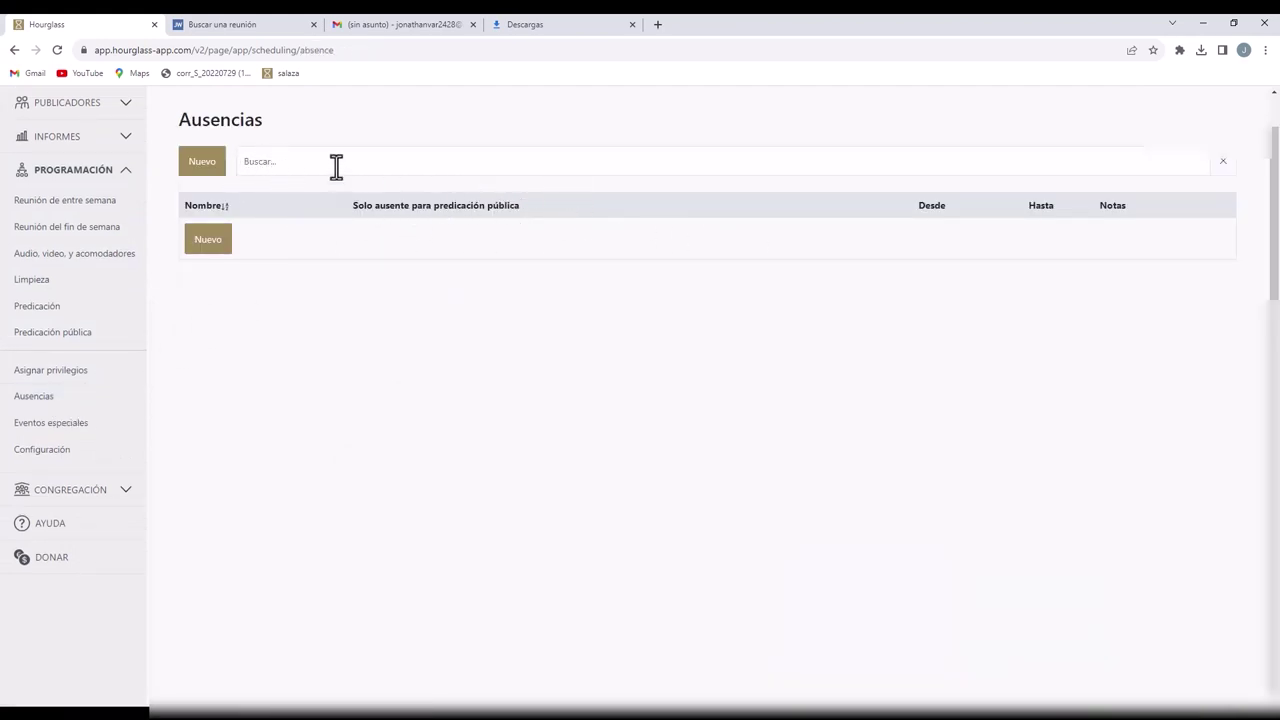
pyautogui.click(201, 163)
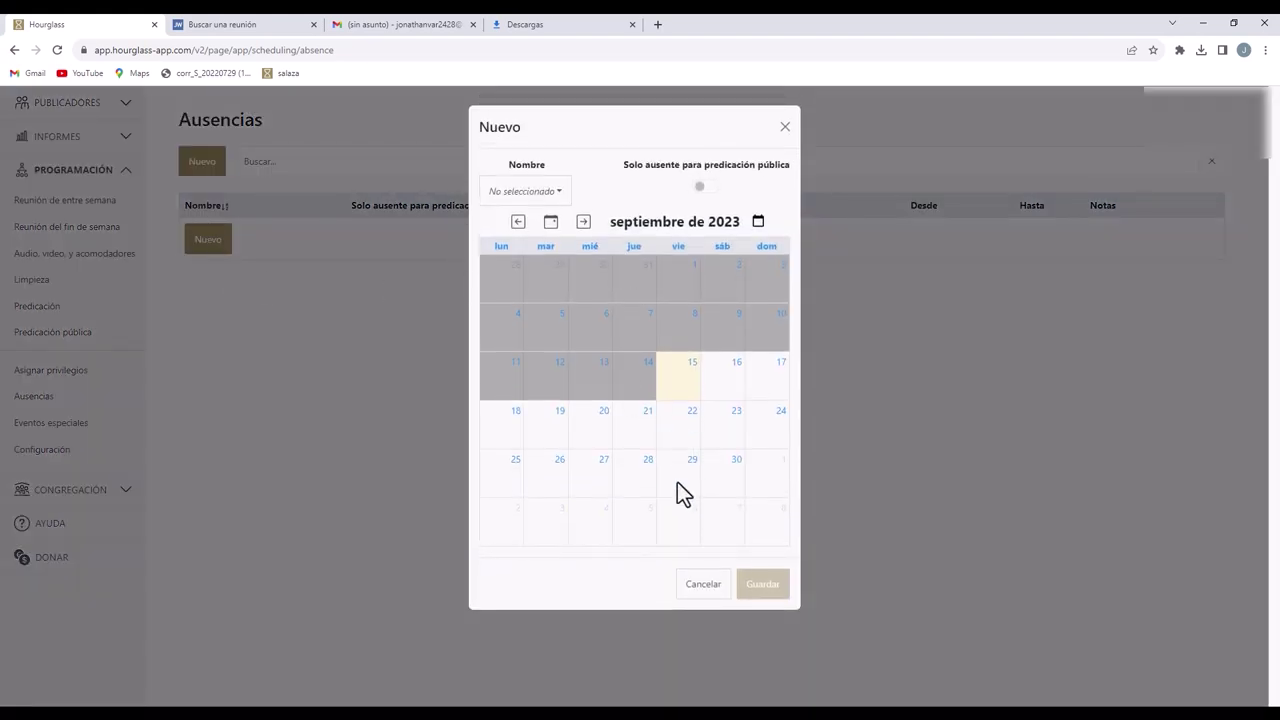
pyautogui.click(784, 128)
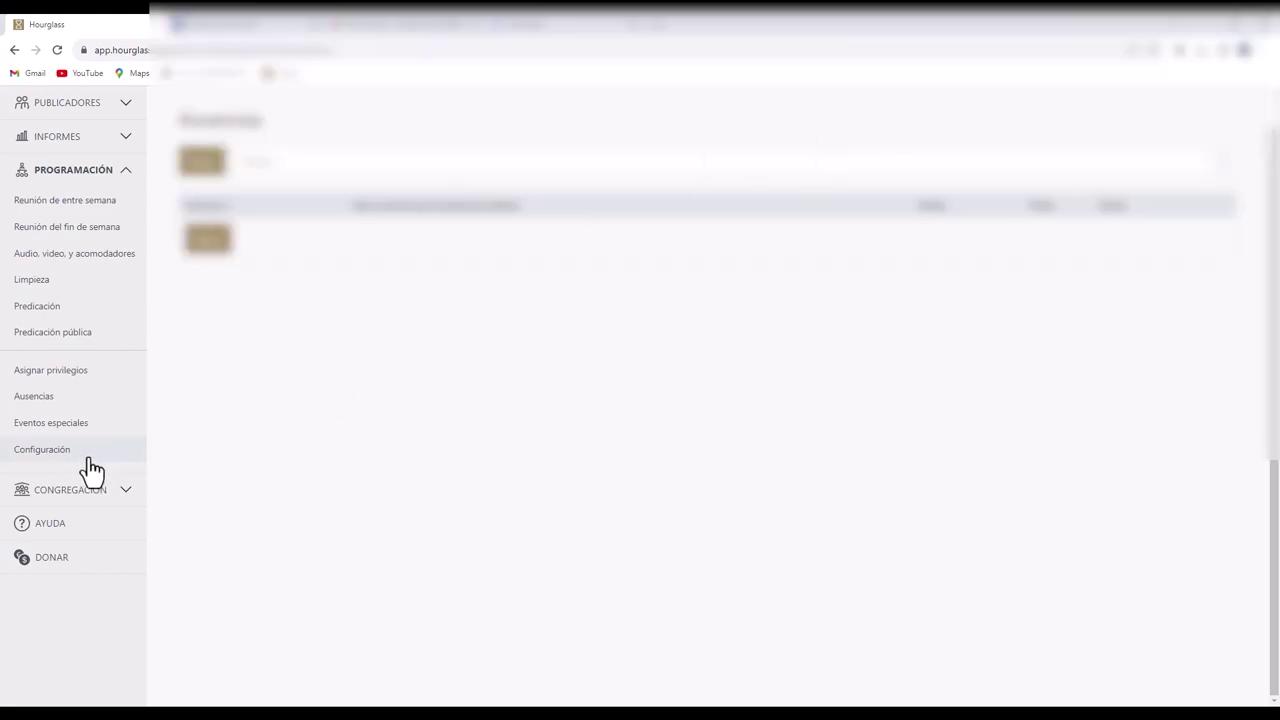
# Step: Open Eventos especiales and fill in a new Asamblea regional event dated 27/09/2023 without saving it
pyautogui.click(76, 424)
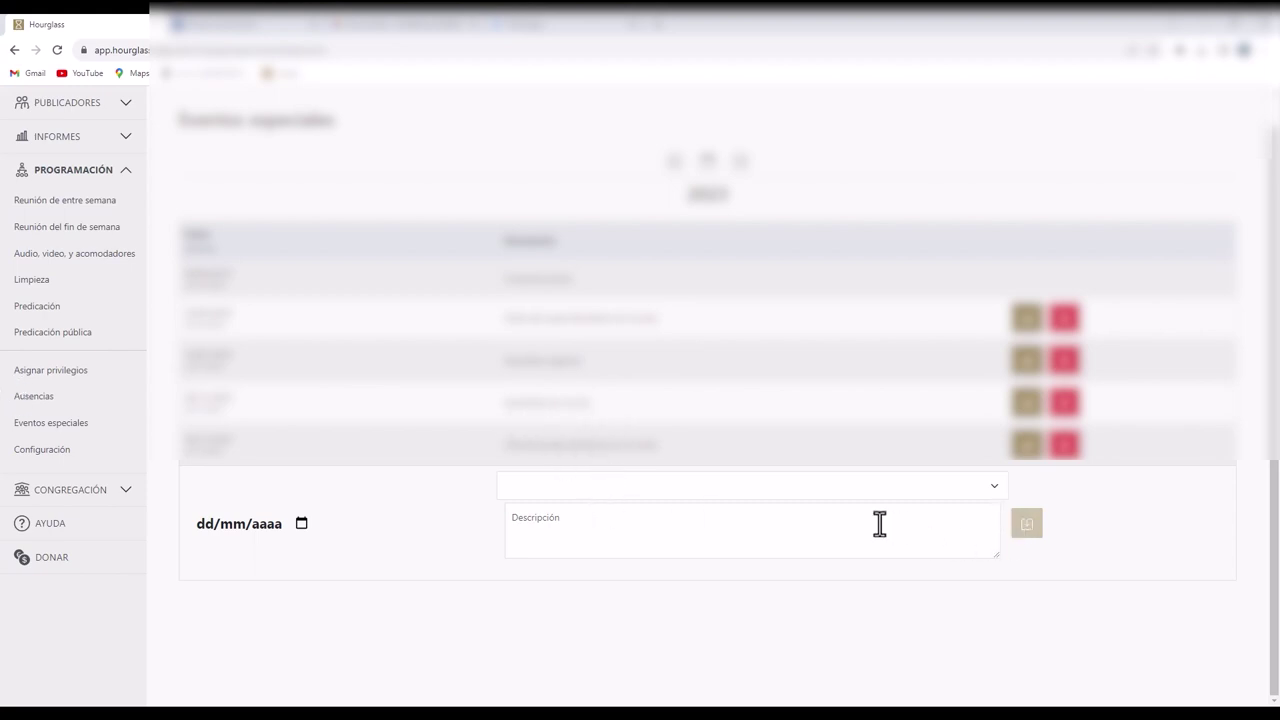
pyautogui.click(825, 489)
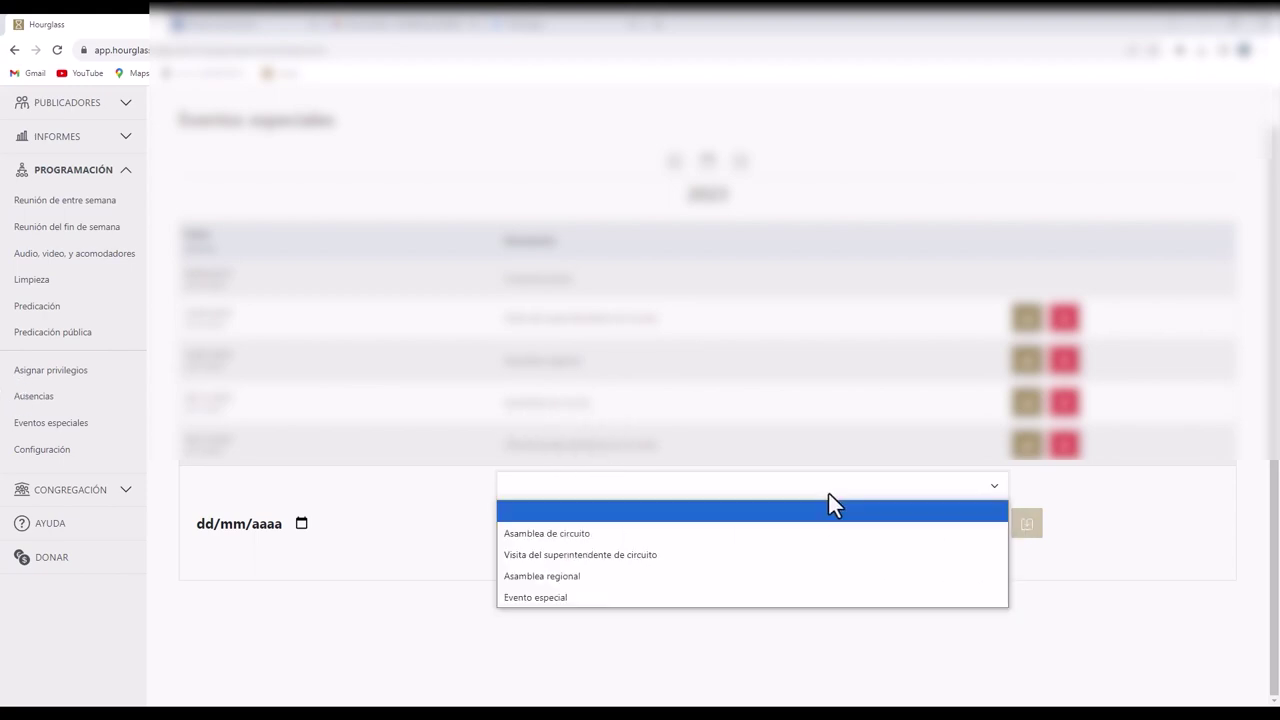
pyautogui.click(551, 576)
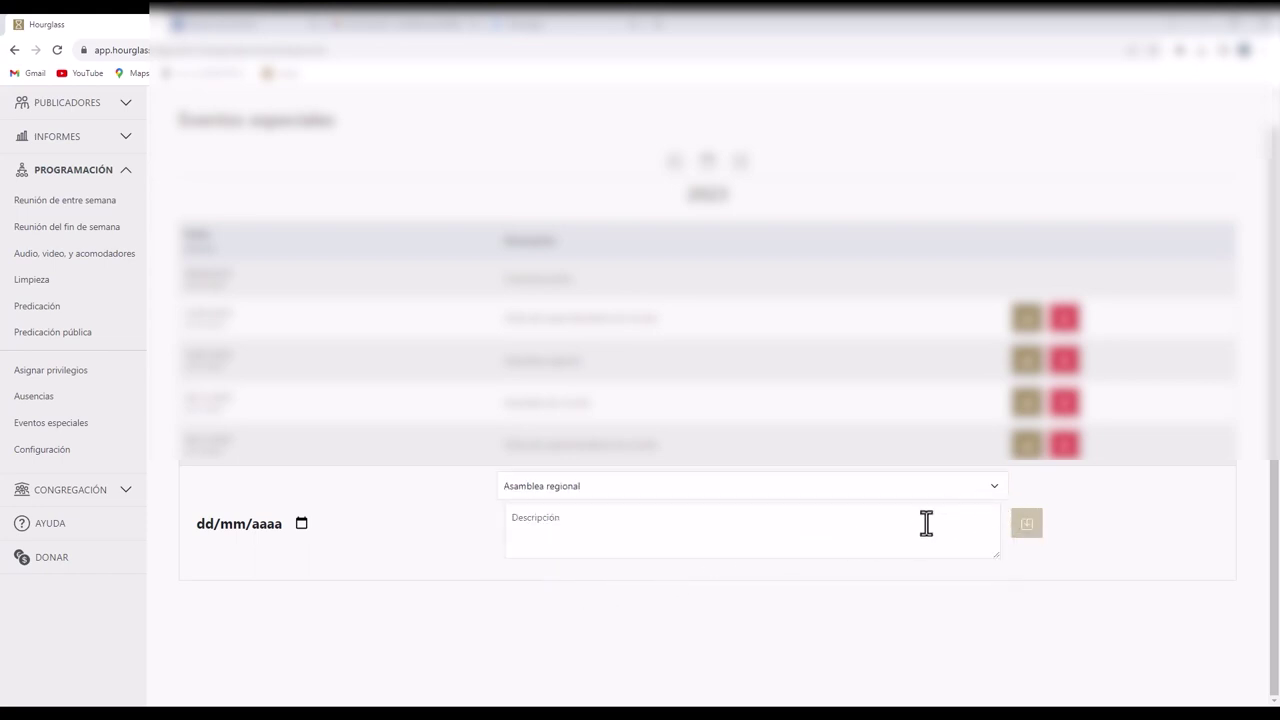
pyautogui.click(302, 530)
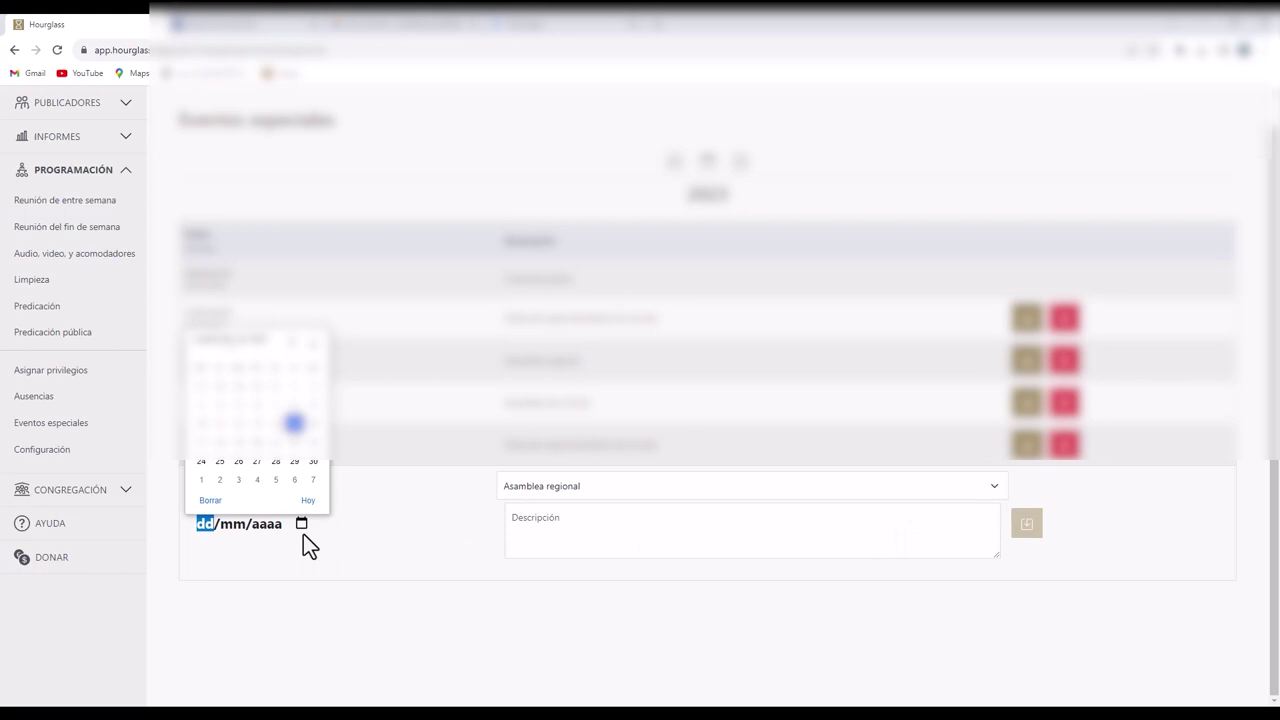
pyautogui.click(257, 462)
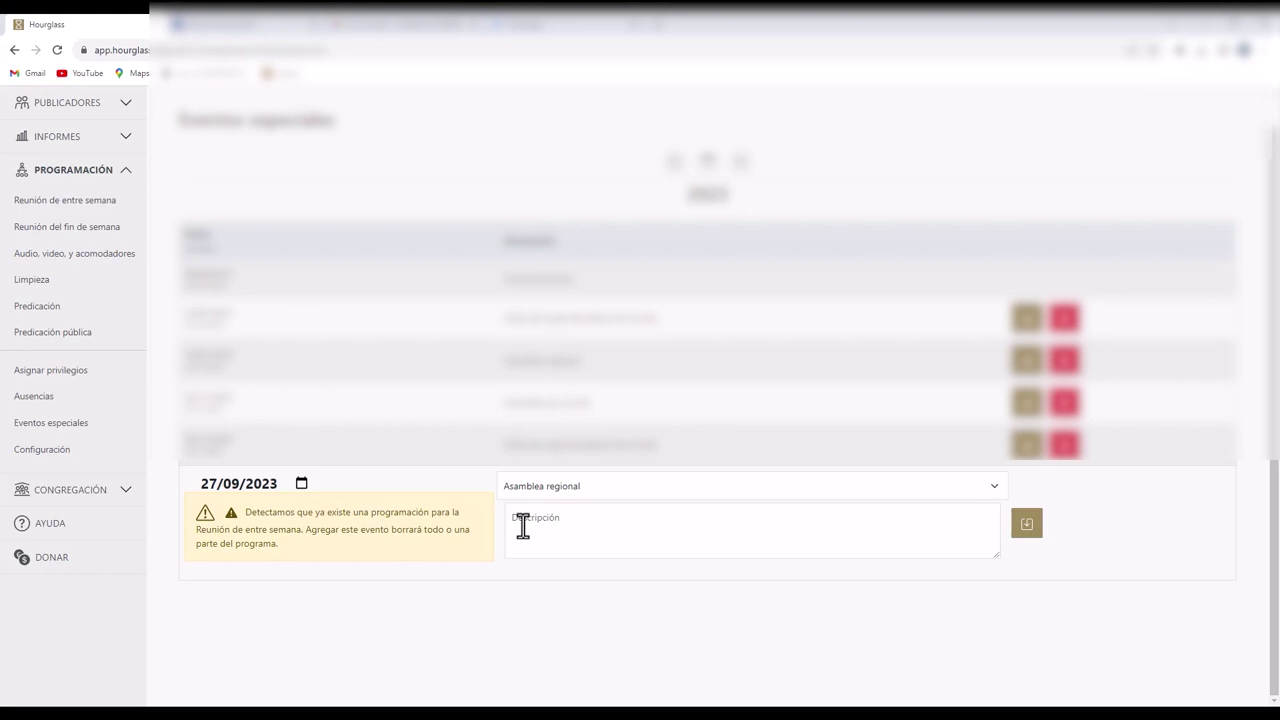
# Step: Open Grupos para el servicio del campo under Congregación and examine the publishers listed in each field service group
pyautogui.click(117, 500)
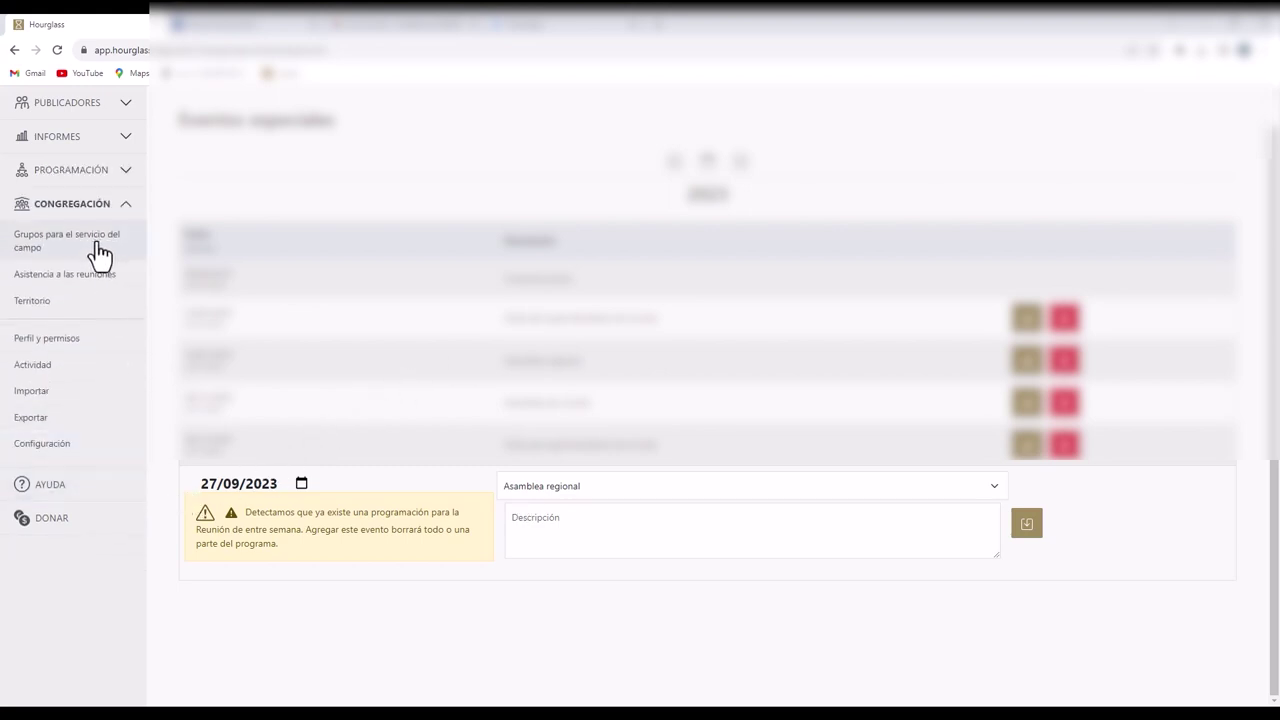
pyautogui.click(101, 259)
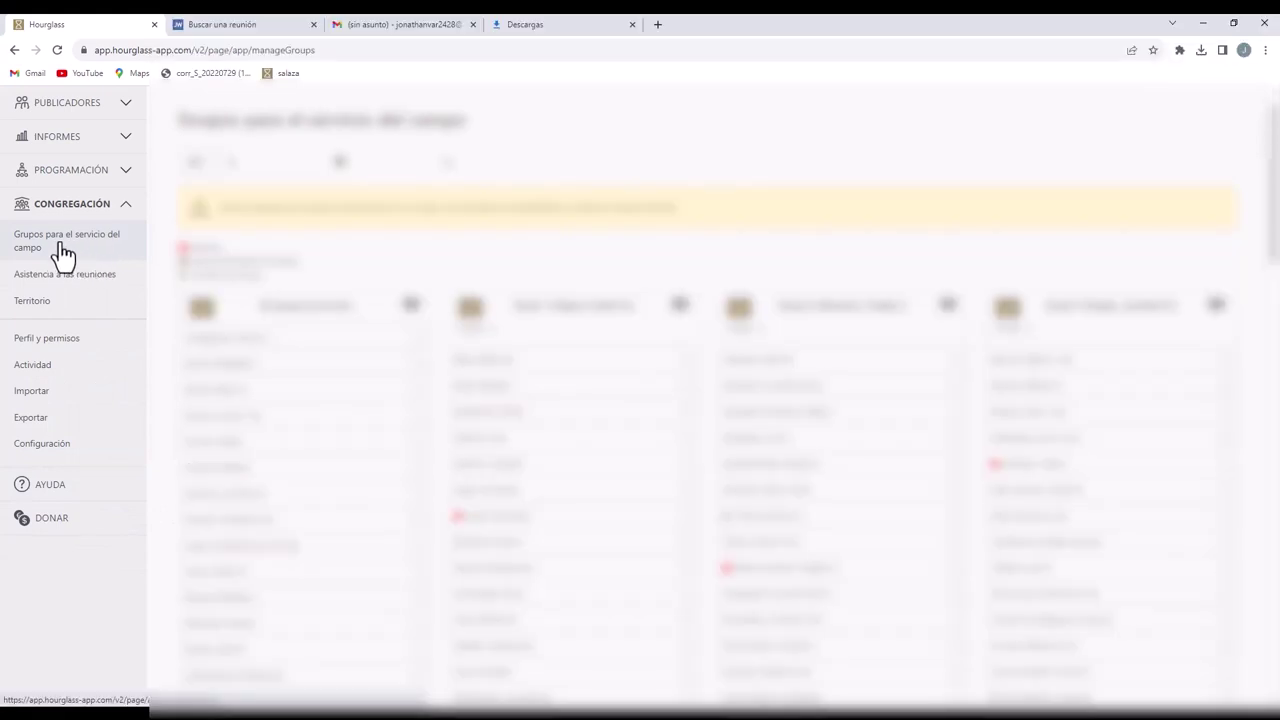
pyautogui.scroll(-2, 360, 268)
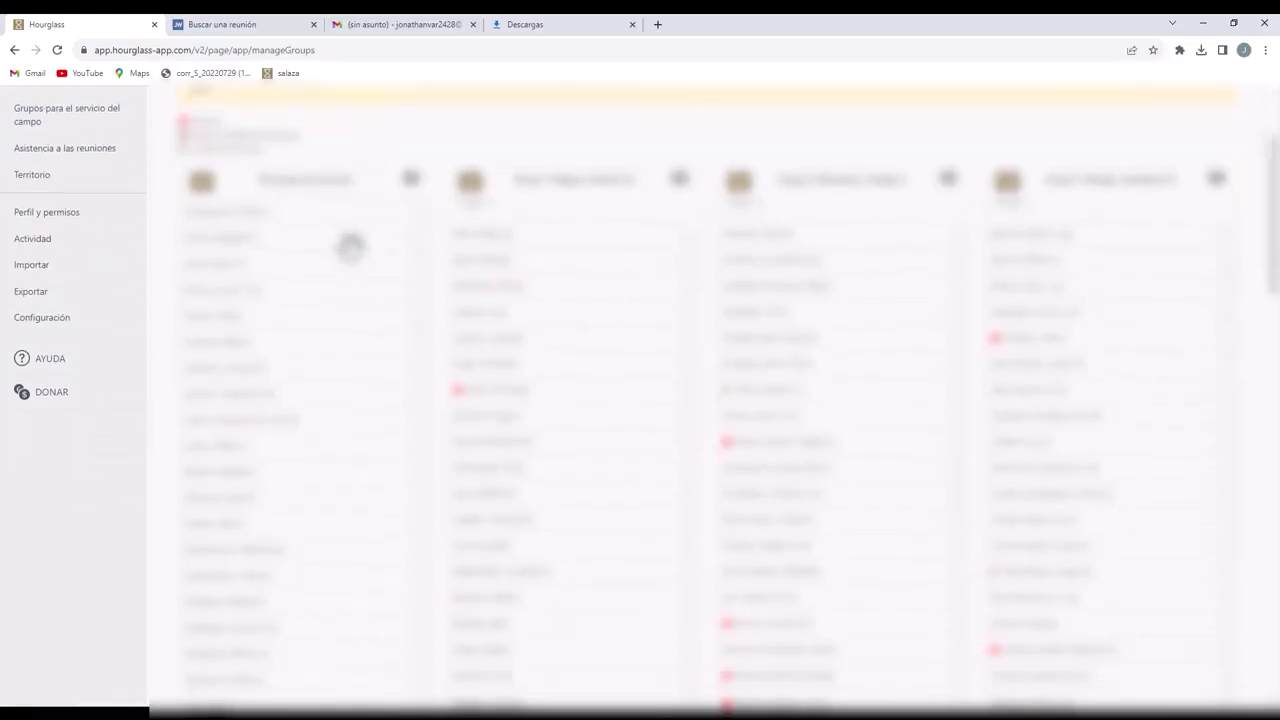
pyautogui.scroll(-1, 332, 410)
pyautogui.scroll(-3, 334, 410)
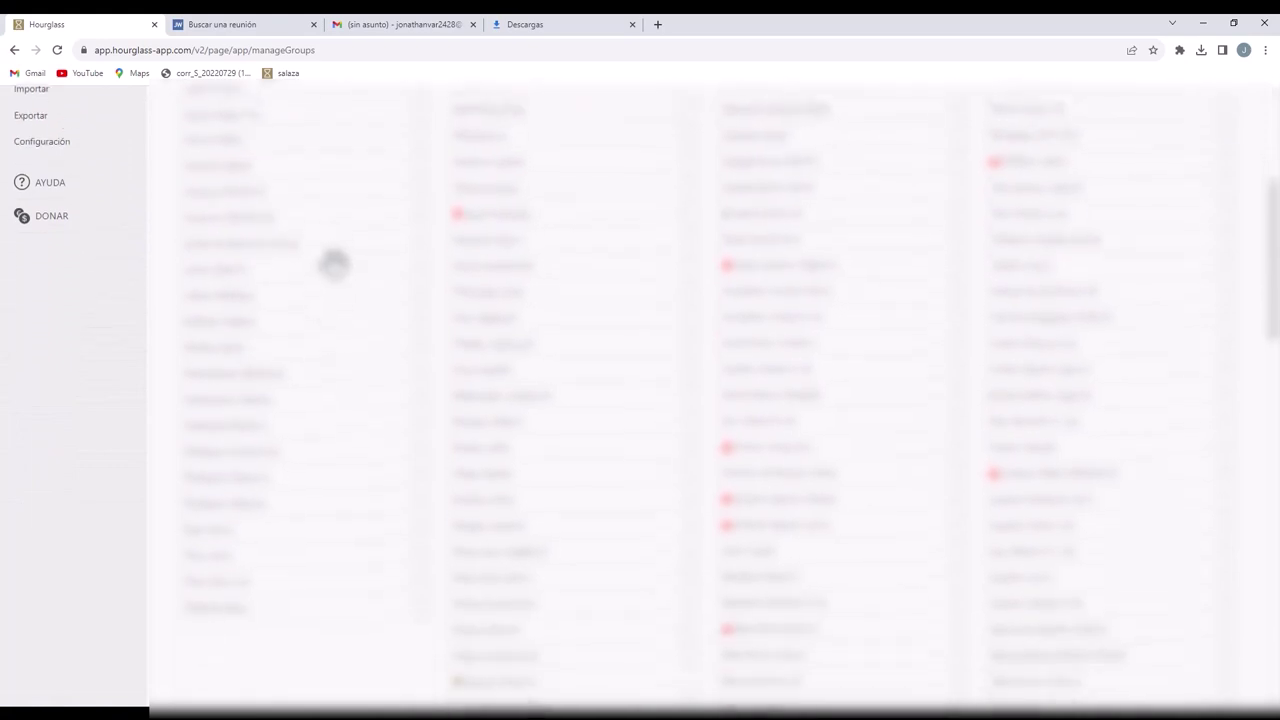
pyautogui.scroll(-2, 400, 600)
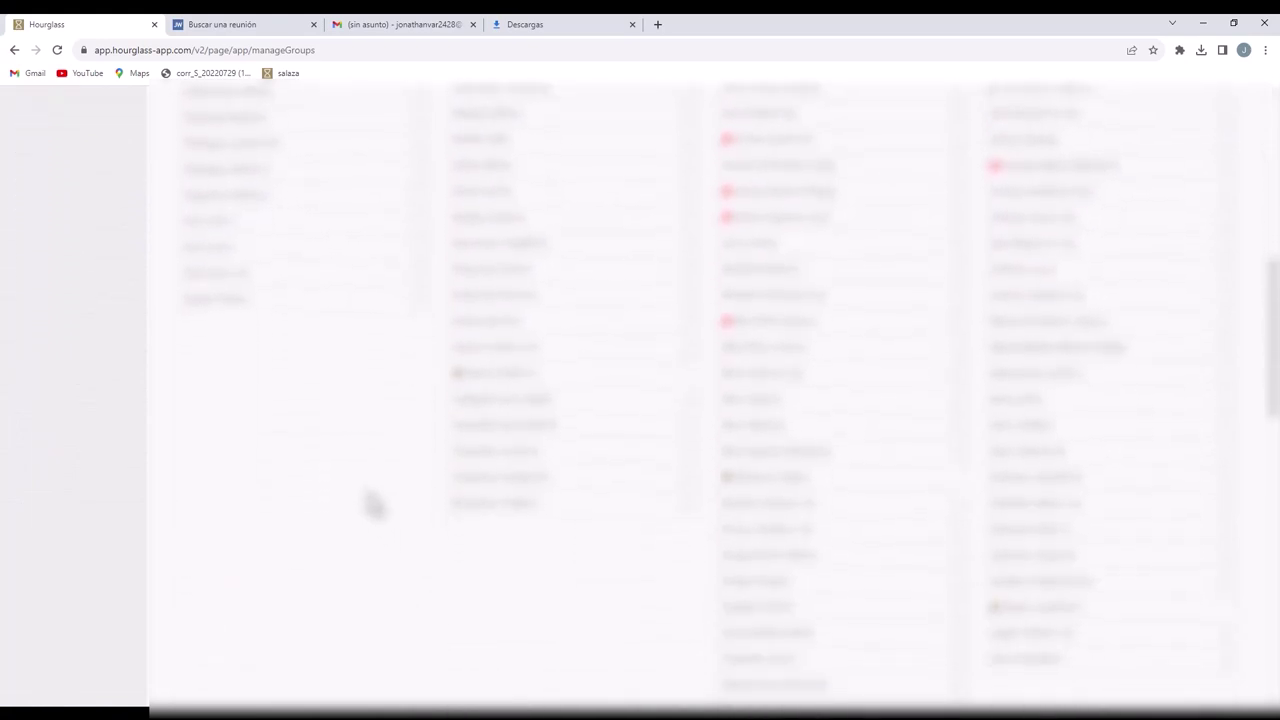
pyautogui.scroll(3, 368, 505)
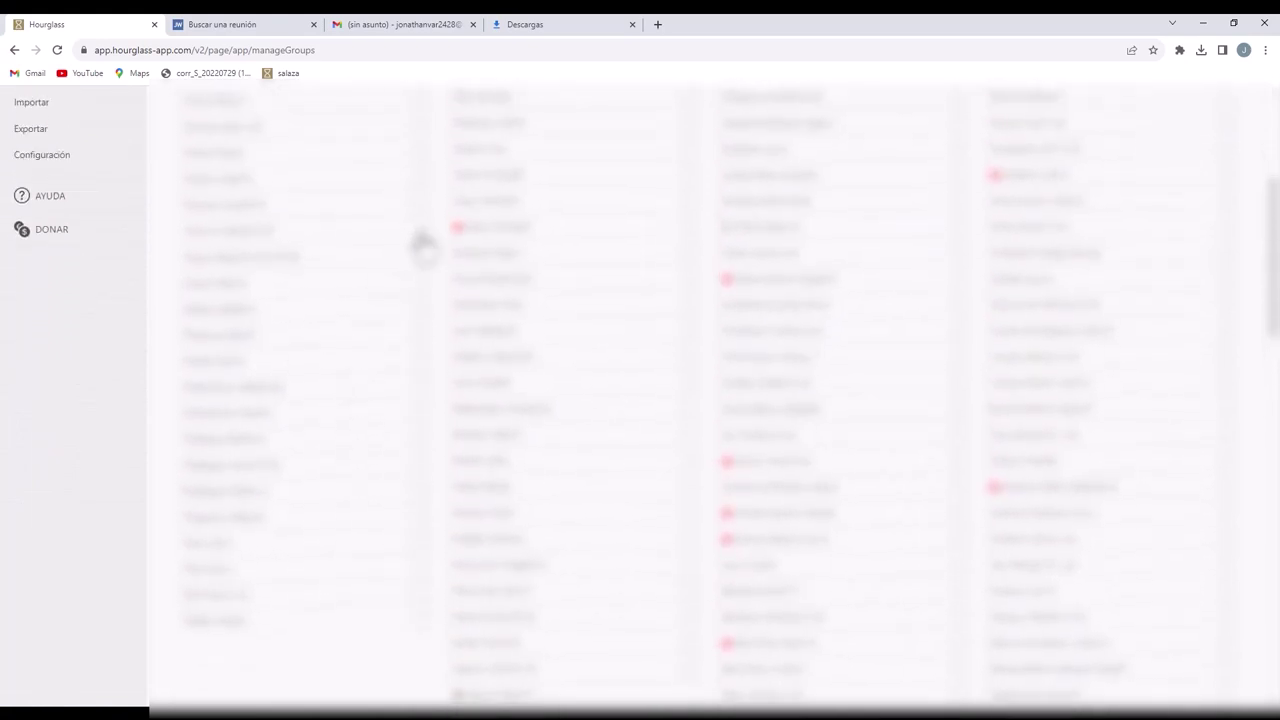
pyautogui.scroll(1, 450, 190)
pyautogui.scroll(3, 443, 295)
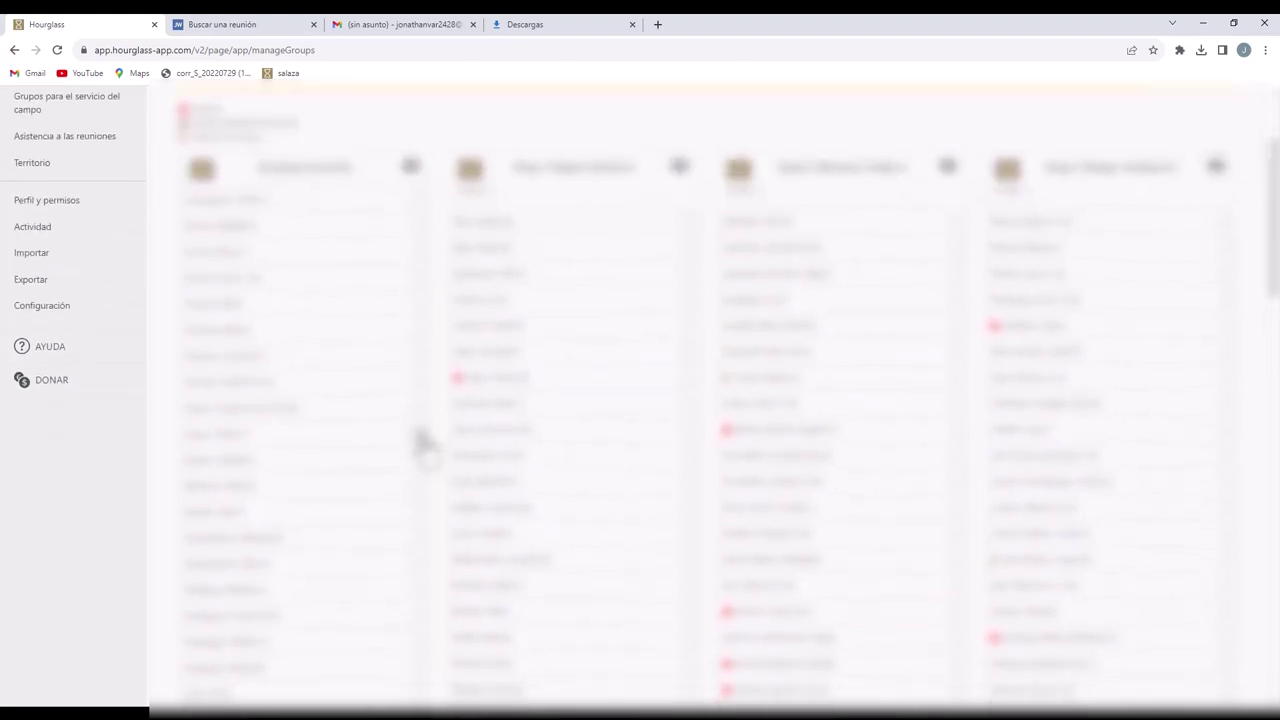
pyautogui.scroll(1, 437, 380)
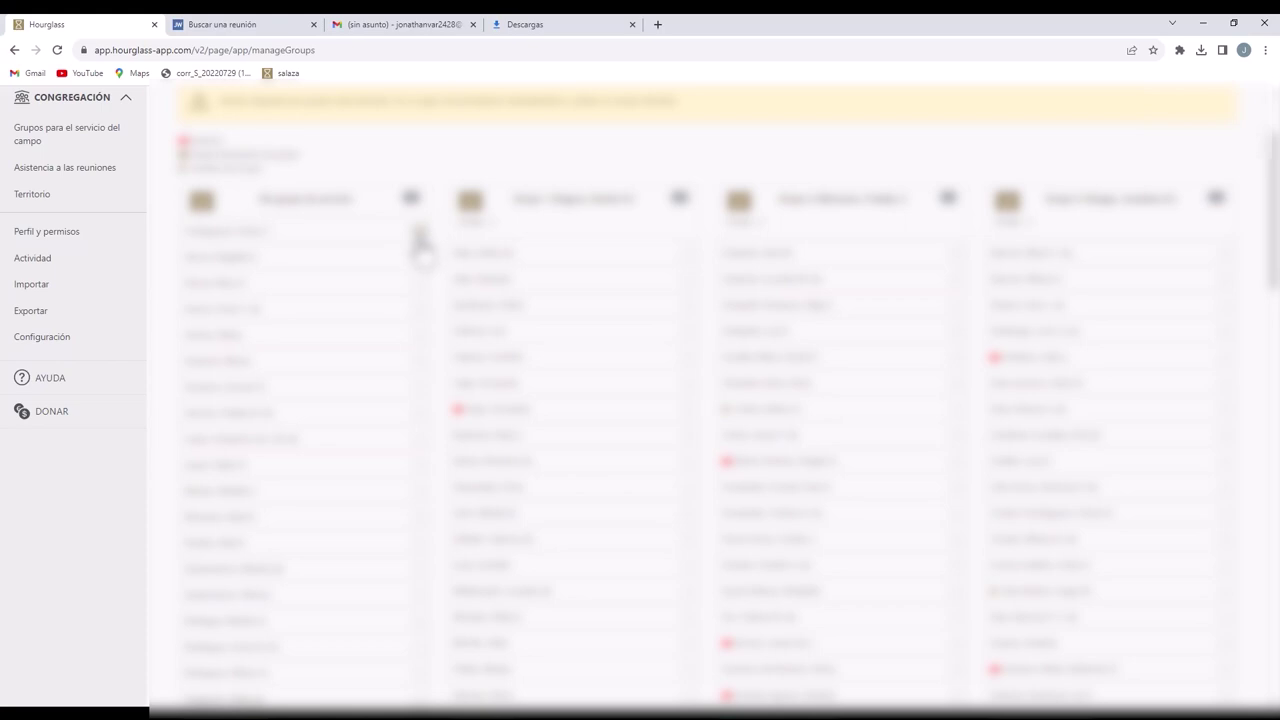
# Step: Try to move the first publisher of the first group list into the neighbouring group
pyautogui.moveTo(420, 240); pyautogui.dragTo(487, 333)
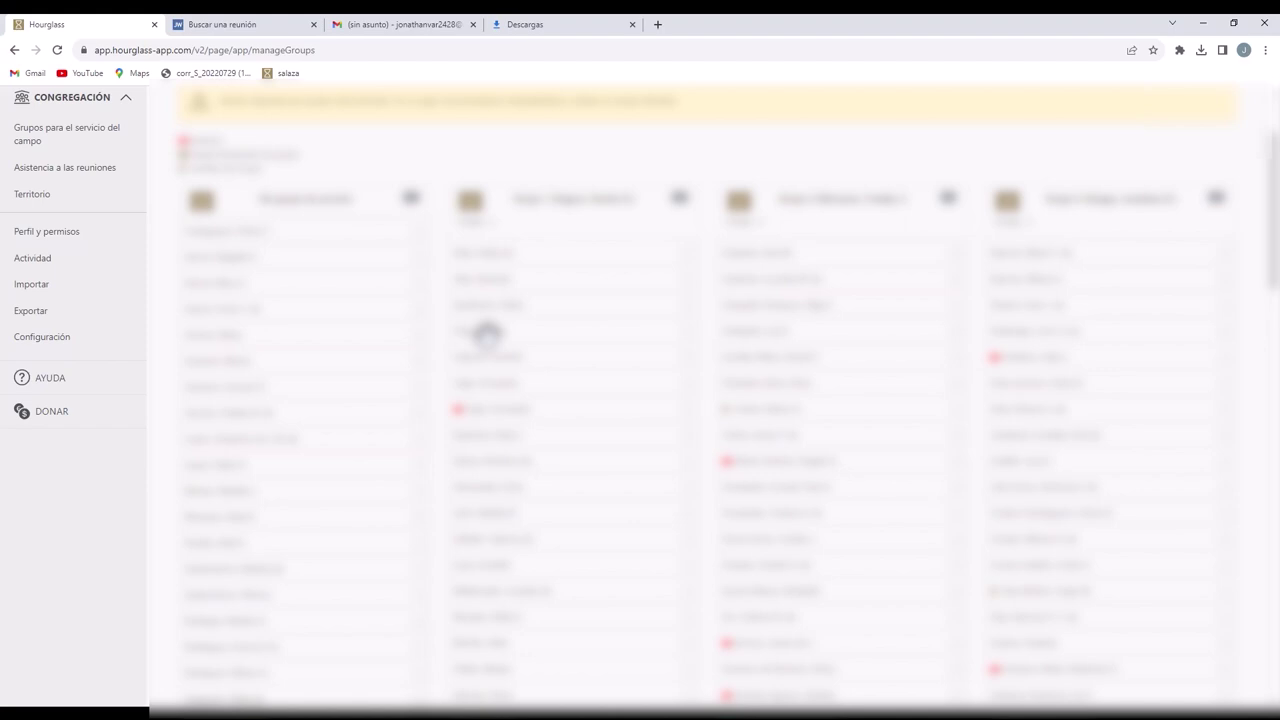
pyautogui.moveTo(487, 333); pyautogui.dragTo(441, 346)
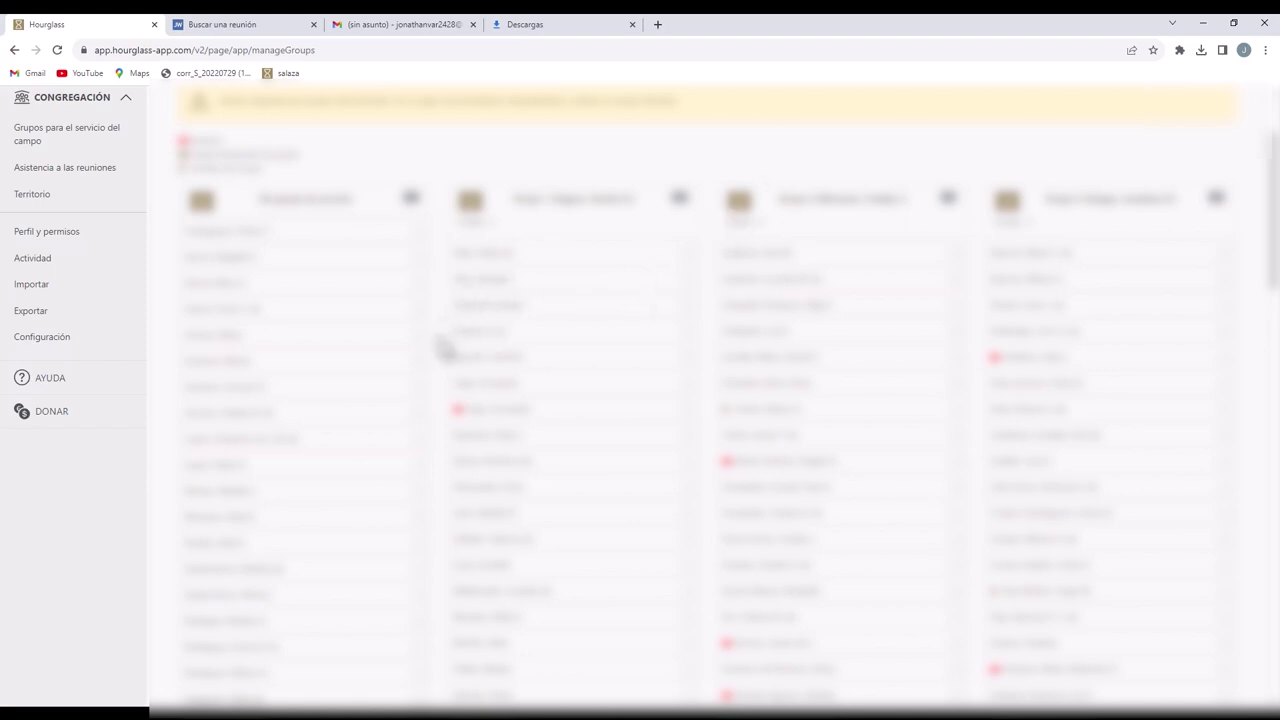
pyautogui.scroll(2, 441, 346)
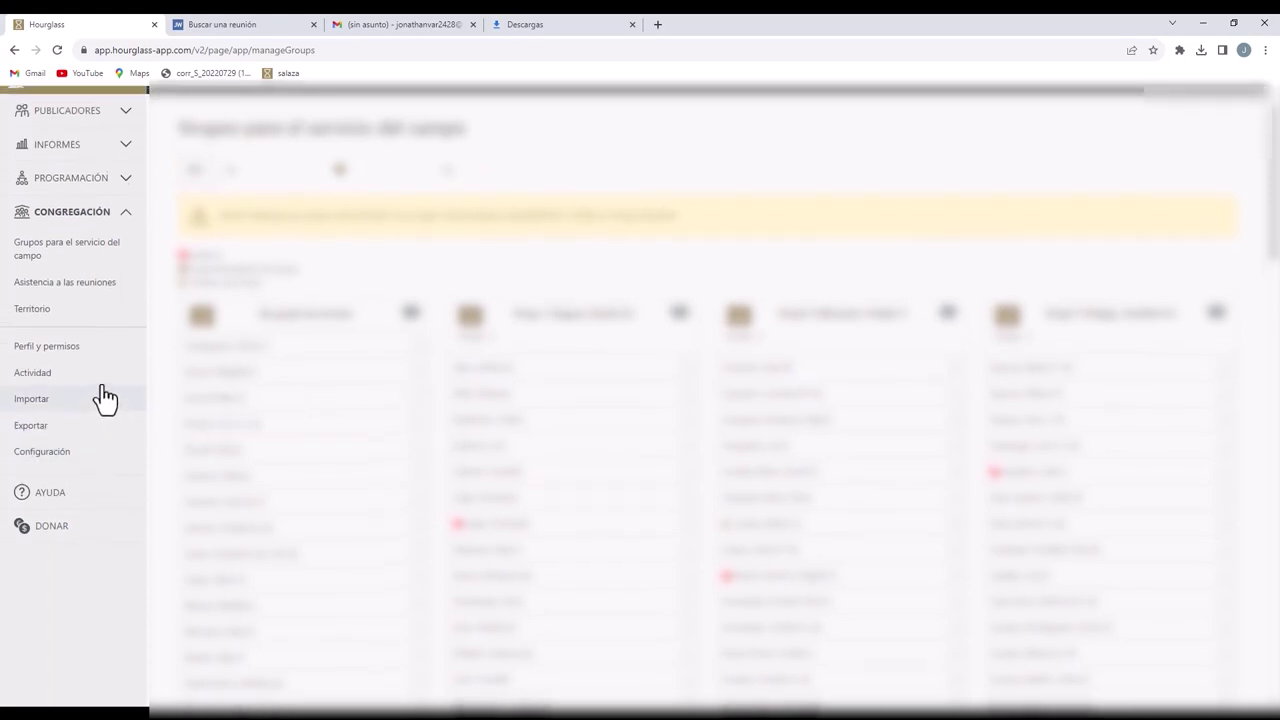
# Step: Open Territorio and inspect the details and map of territory 1 — Grupo 1
pyautogui.click(70, 311)
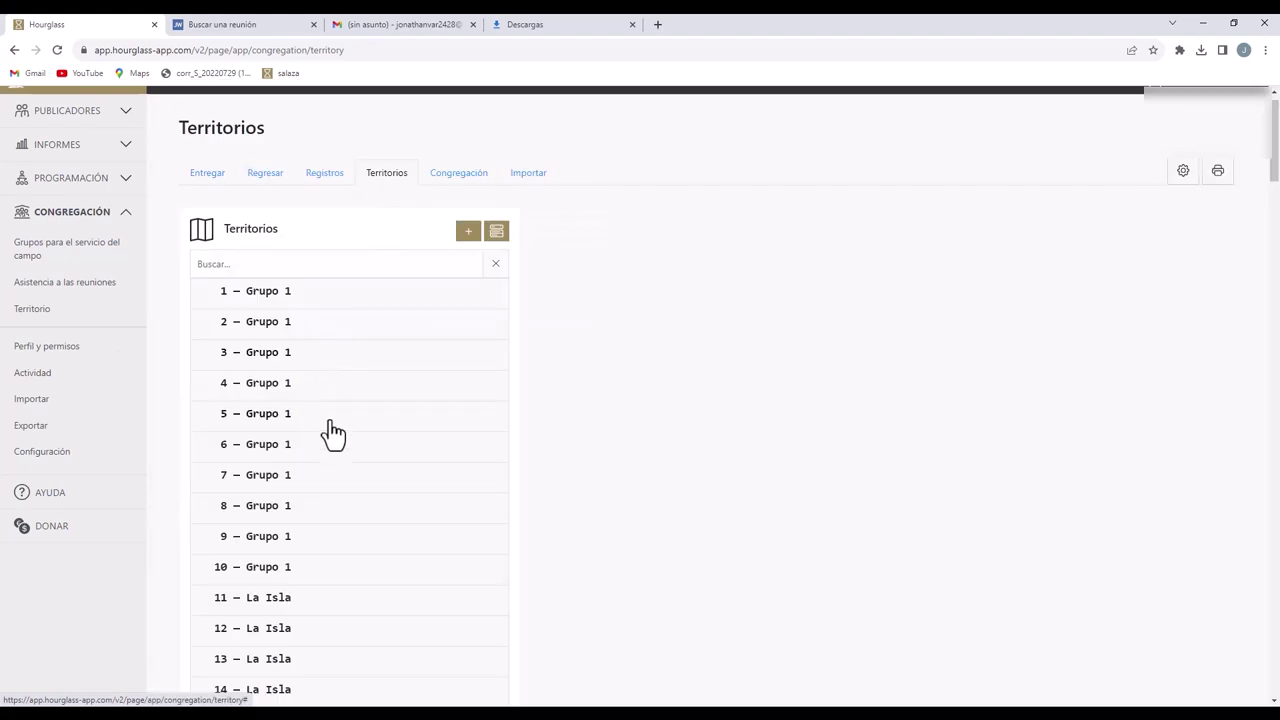
pyautogui.click(318, 302)
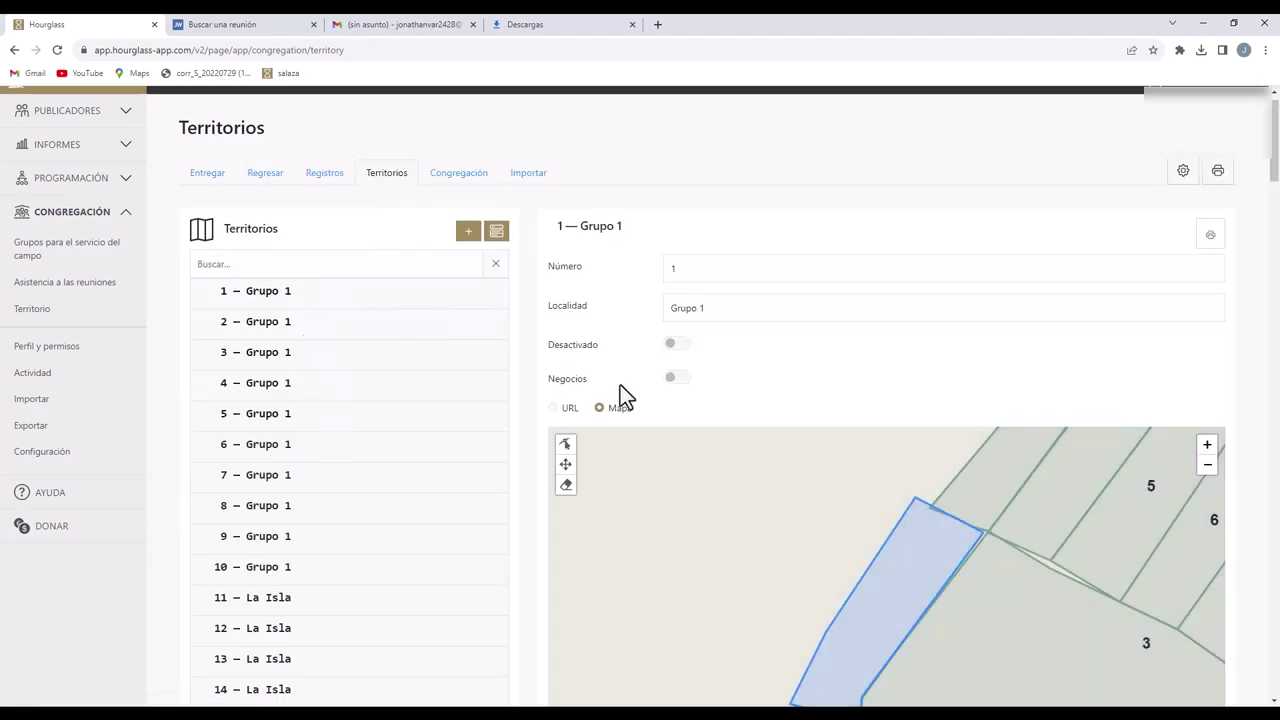
pyautogui.scroll(-2, 680, 365)
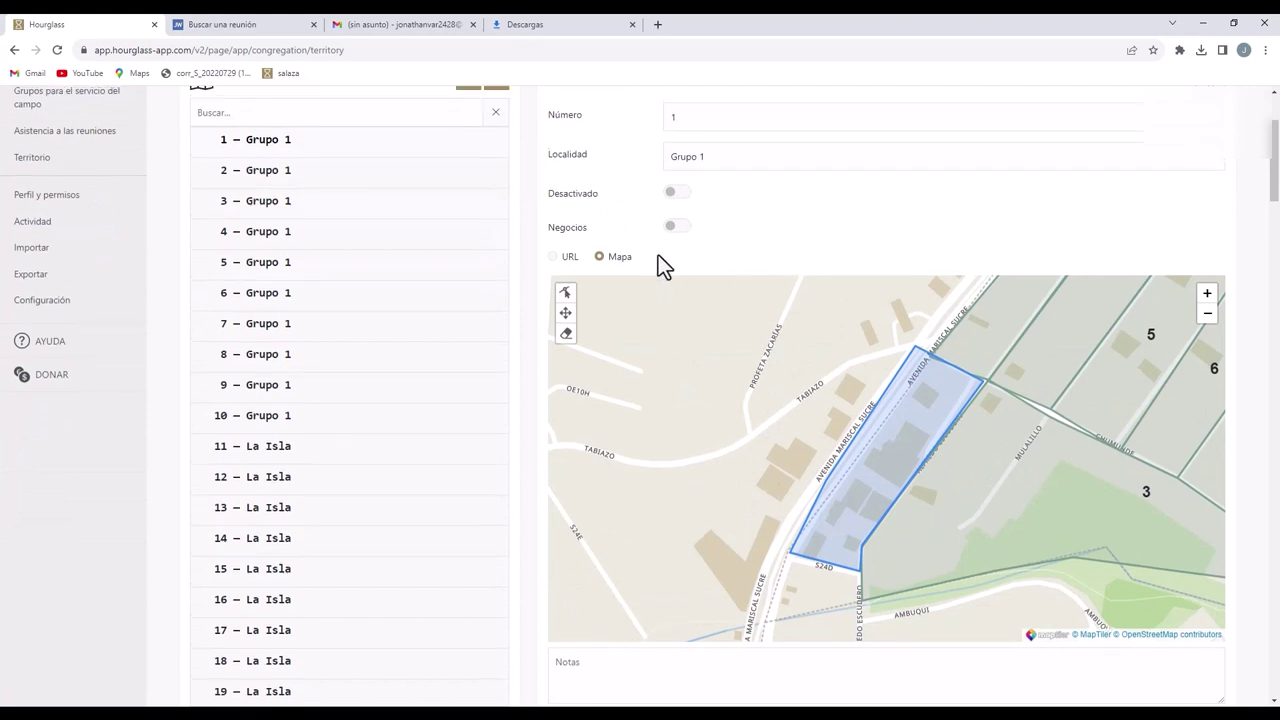
# Step: Show the territory assignment records under Registros and look through the entries
pyautogui.scroll(1, 658, 255)
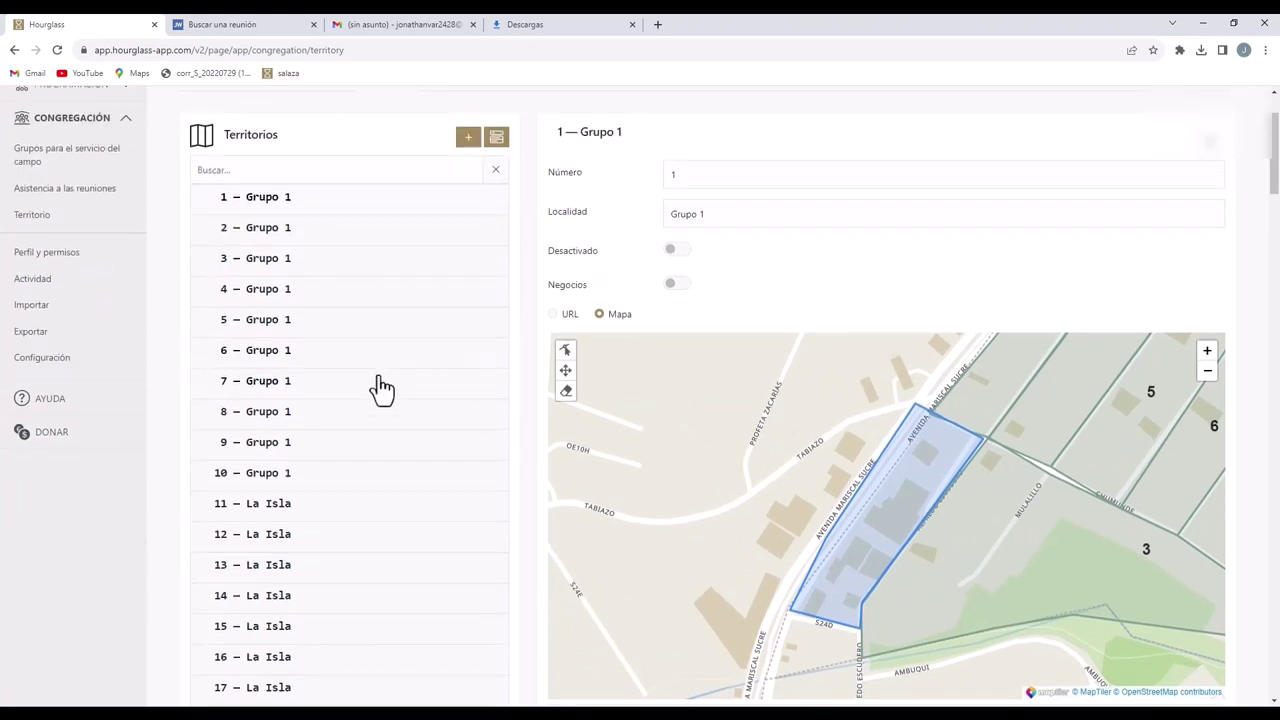
pyautogui.scroll(2, 489, 211)
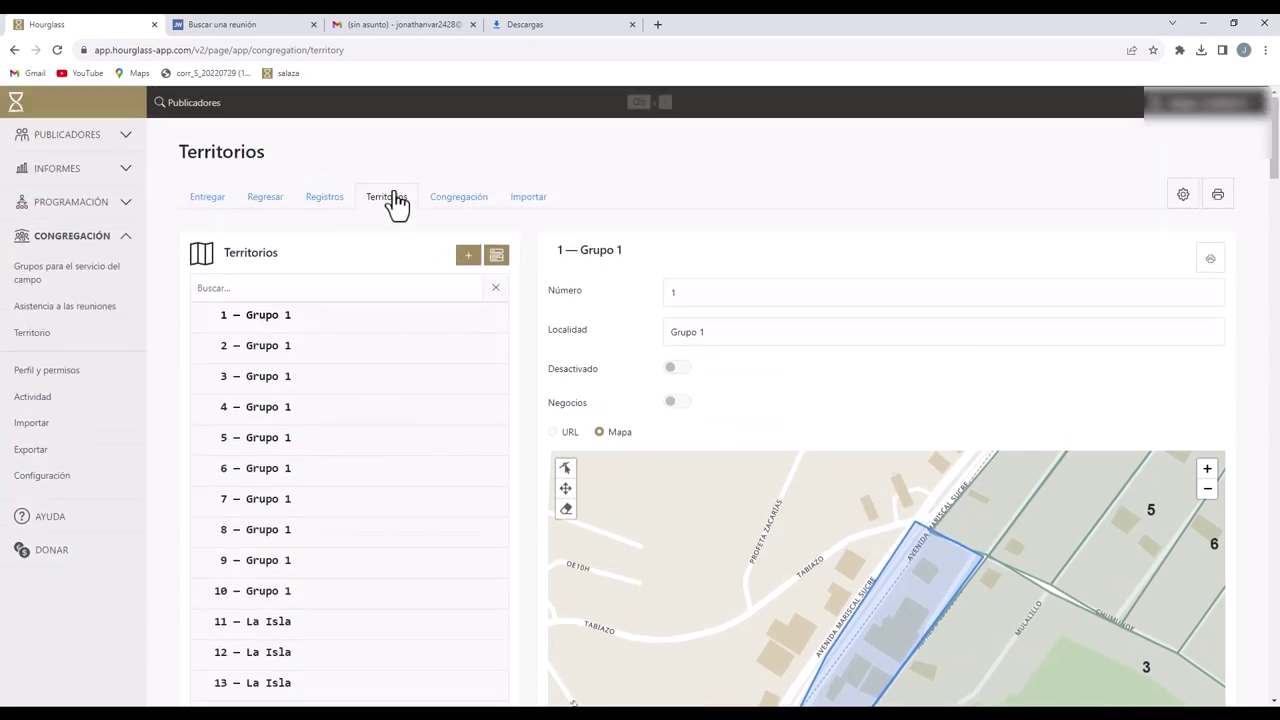
pyautogui.click(325, 197)
pyautogui.scroll(-2, 400, 580)
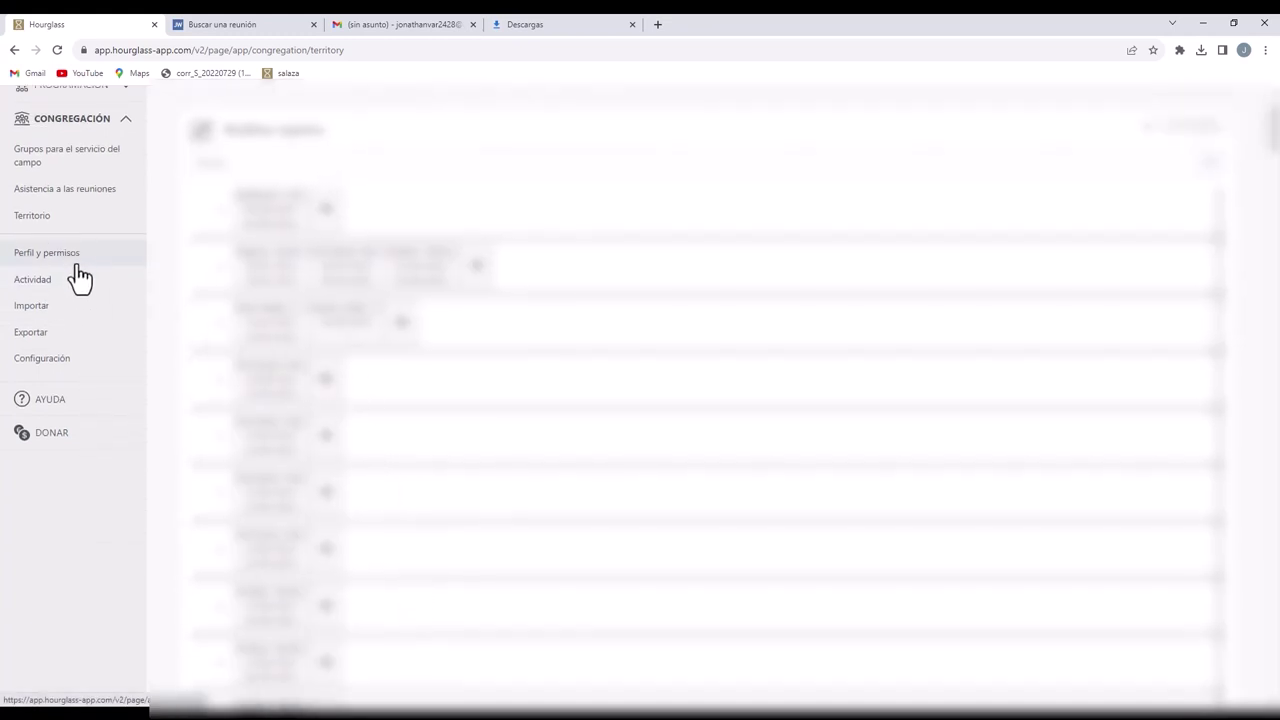
# Step: Open Perfil y permisos and examine the congregation profile and its list of users
pyautogui.click(45, 255)
pyautogui.scroll(-1, 286, 337)
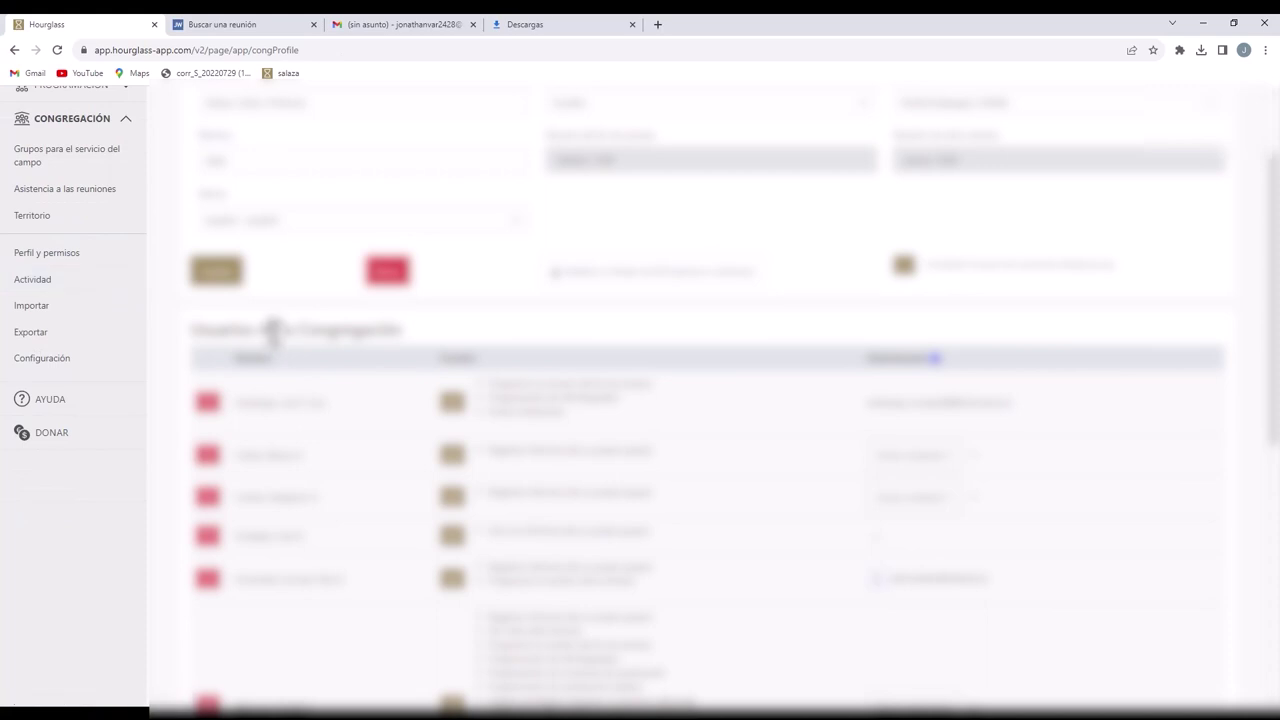
pyautogui.scroll(-2, 283, 392)
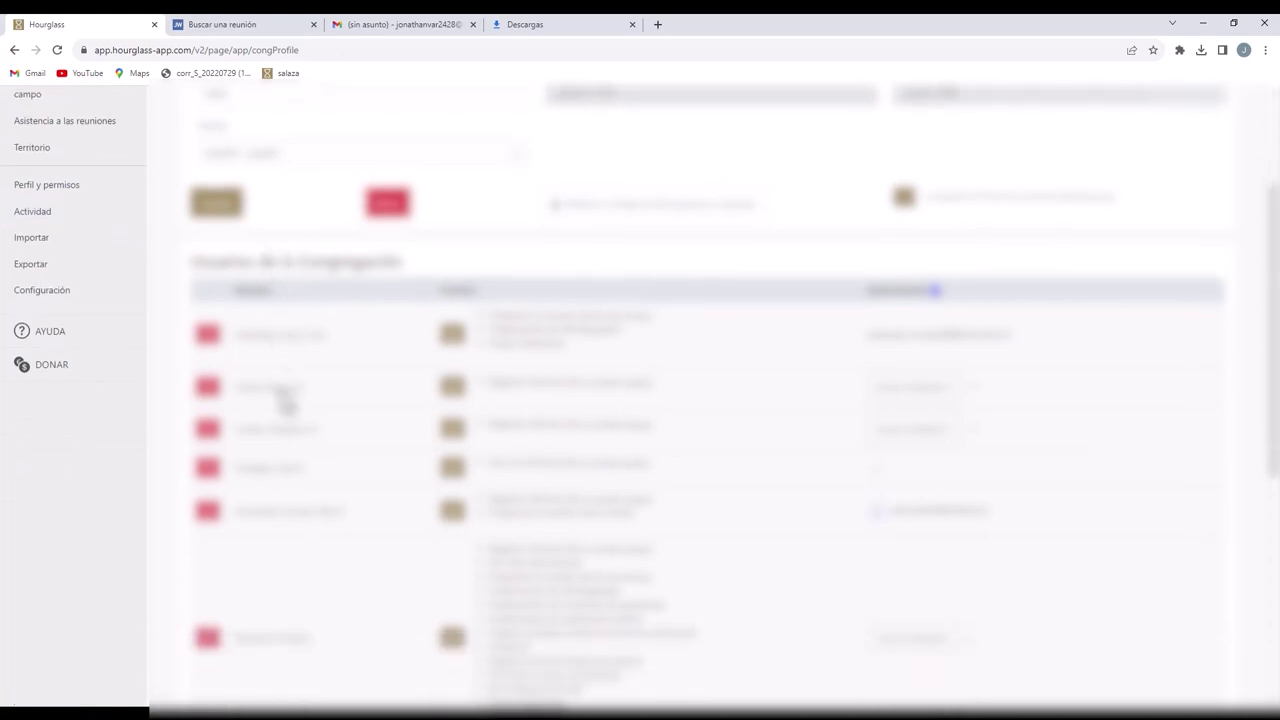
pyautogui.scroll(-3, 297, 352)
pyautogui.scroll(5, 288, 350)
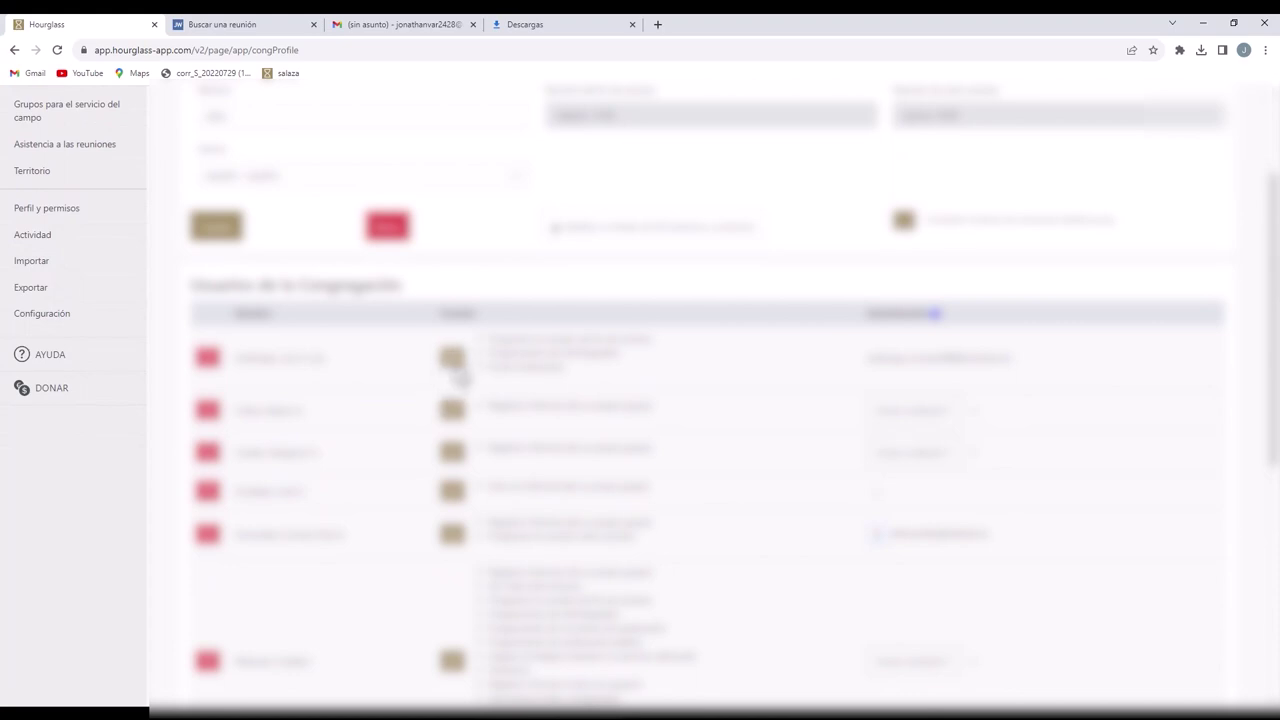
# Step: Review the functions available to the first user in Usuarios de la Congregación, then cancel without changing them
pyautogui.click(455, 364)
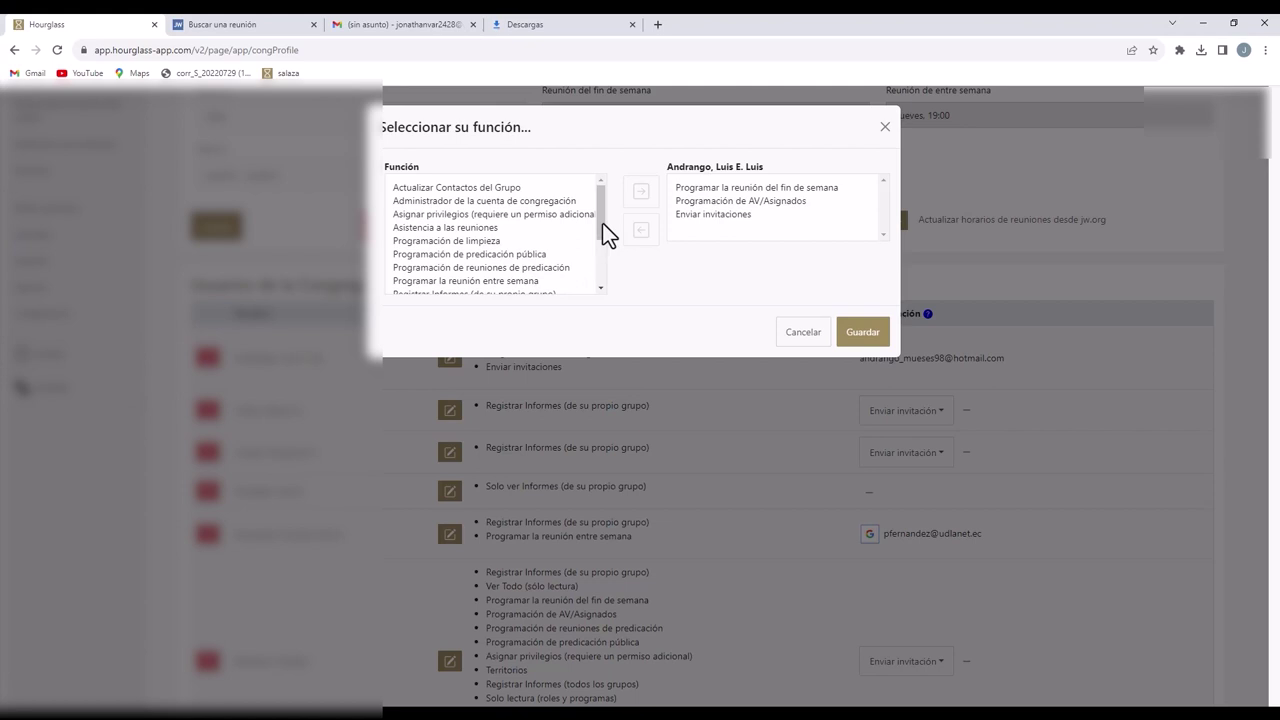
pyautogui.scroll(-3, 597, 288)
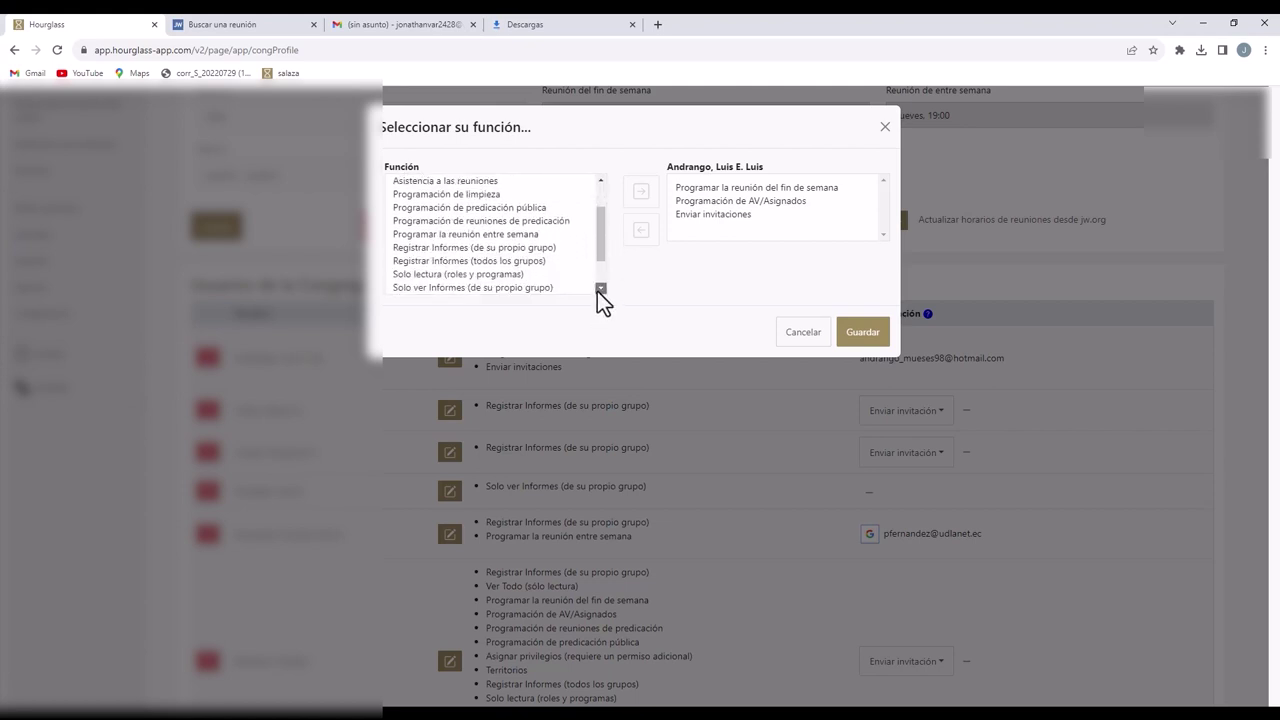
pyautogui.click(805, 336)
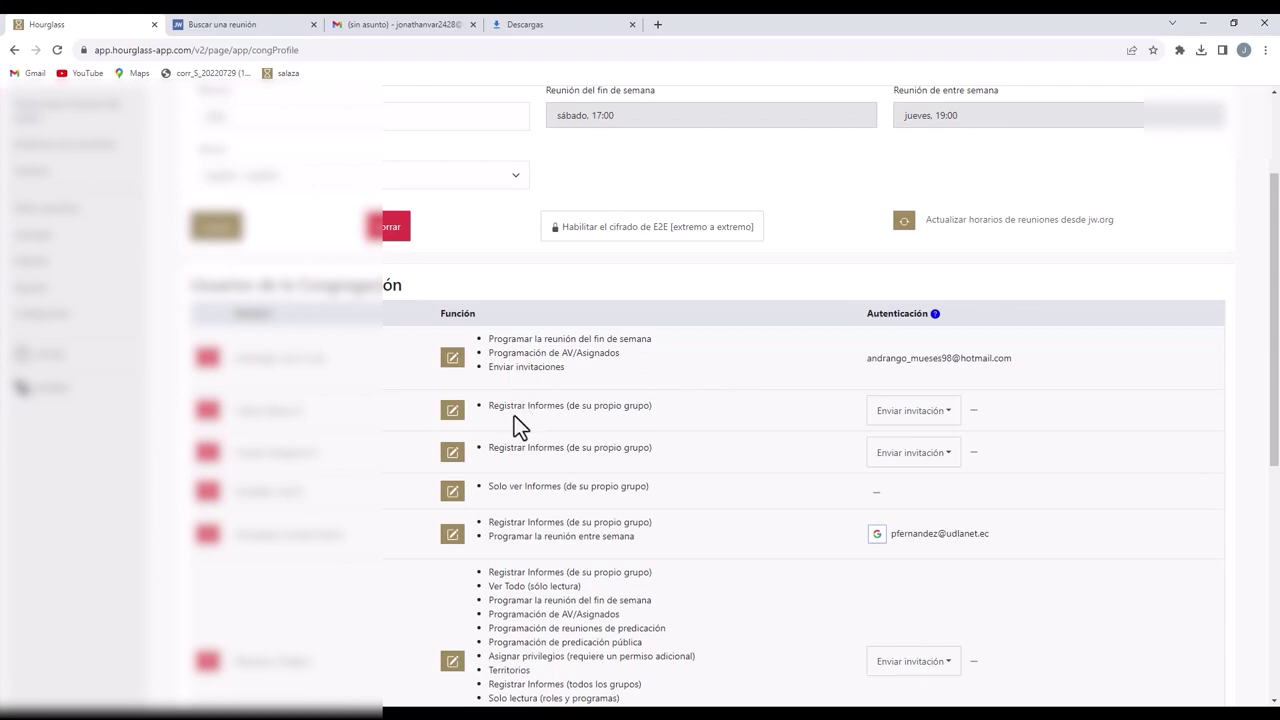
# Step: Examine the functions and authentication of the remaining congregation users, and return to the home page
pyautogui.scroll(-4, 513, 420)
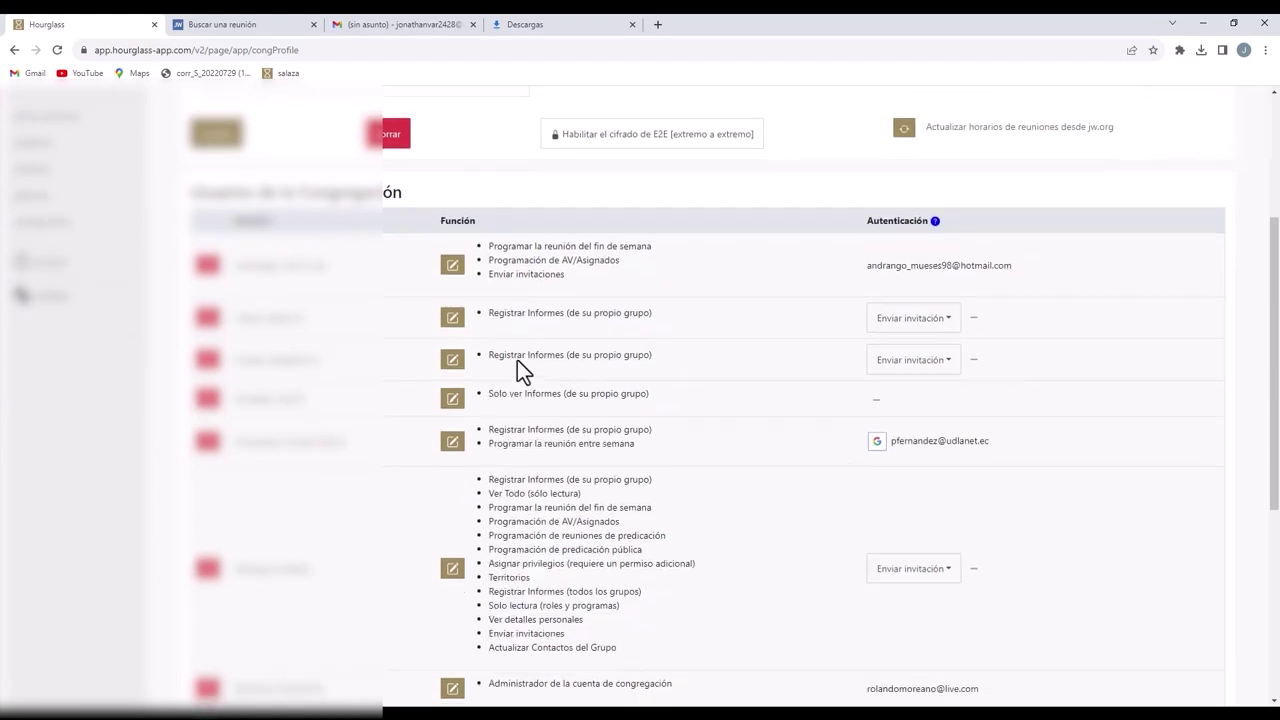
pyautogui.scroll(-1, 505, 391)
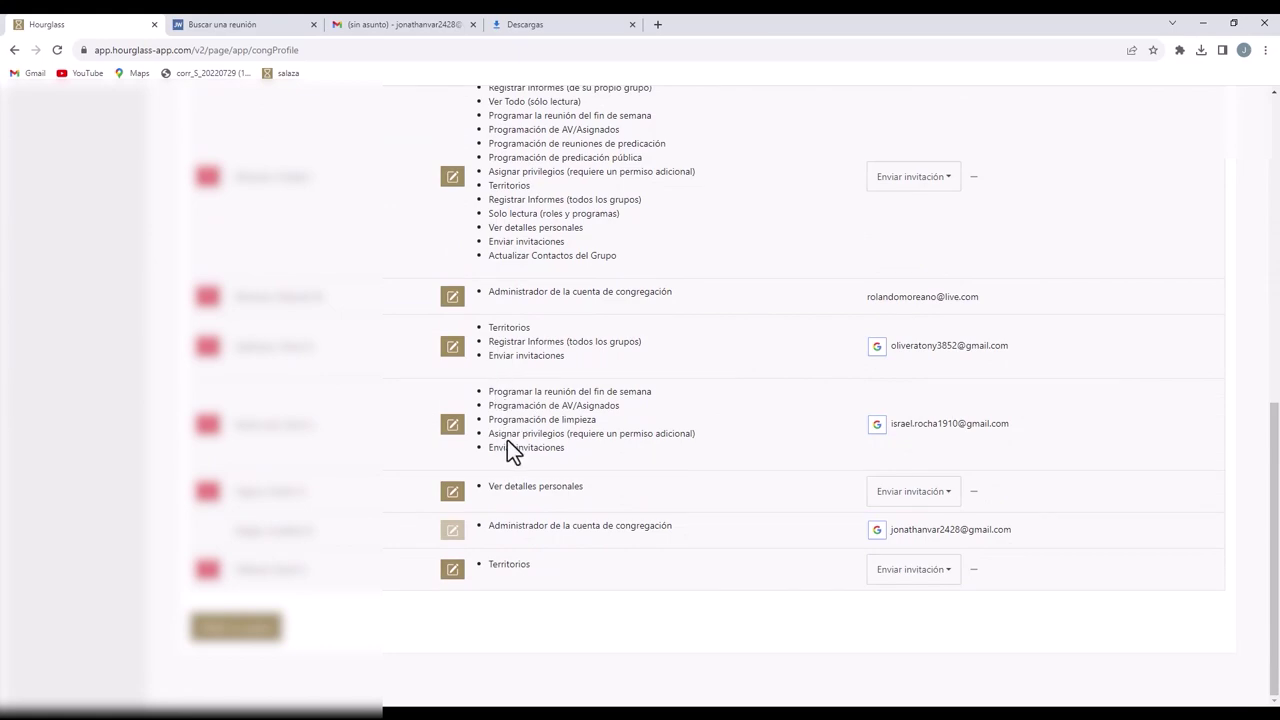
pyautogui.scroll(6, 505, 390)
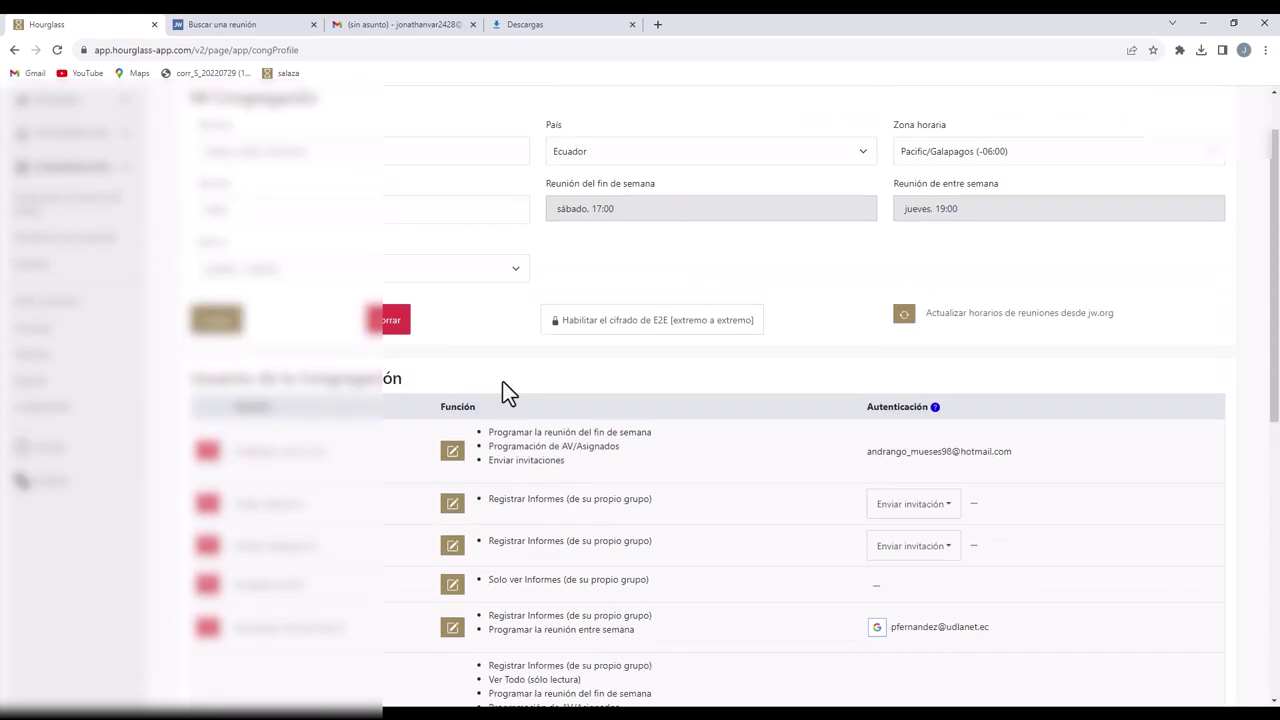
pyautogui.scroll(1, 505, 390)
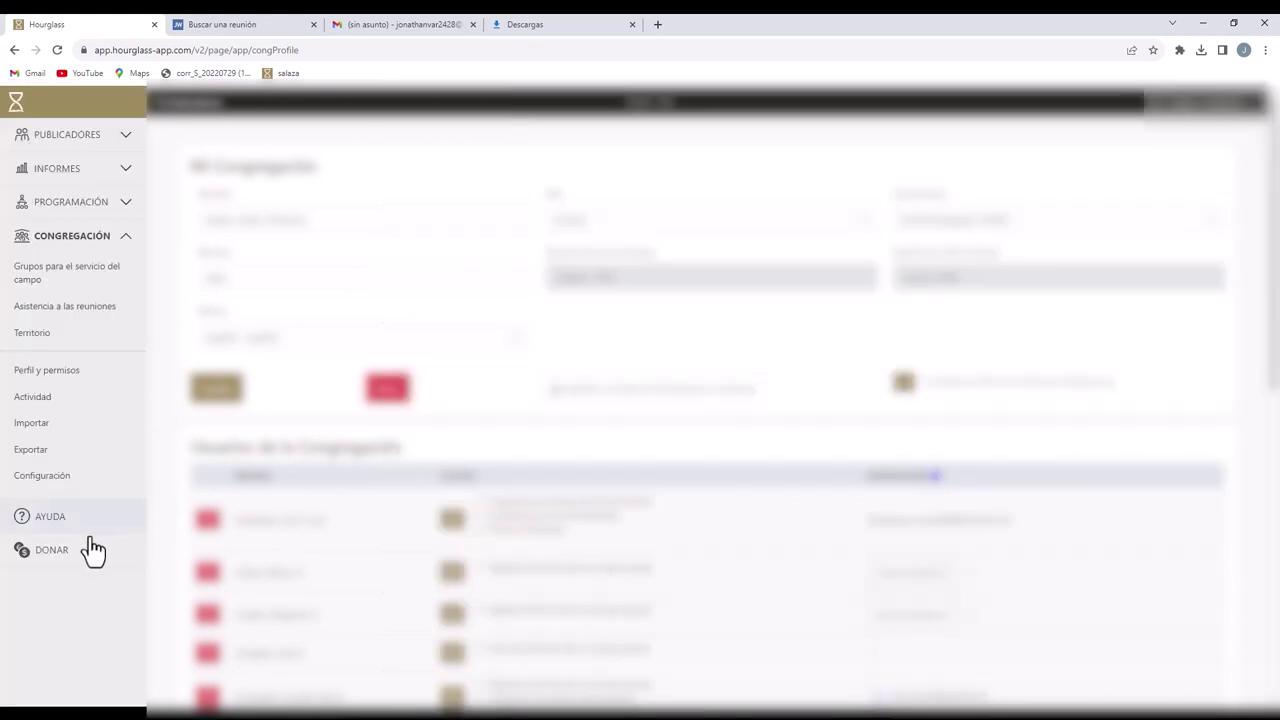
pyautogui.click(16, 106)
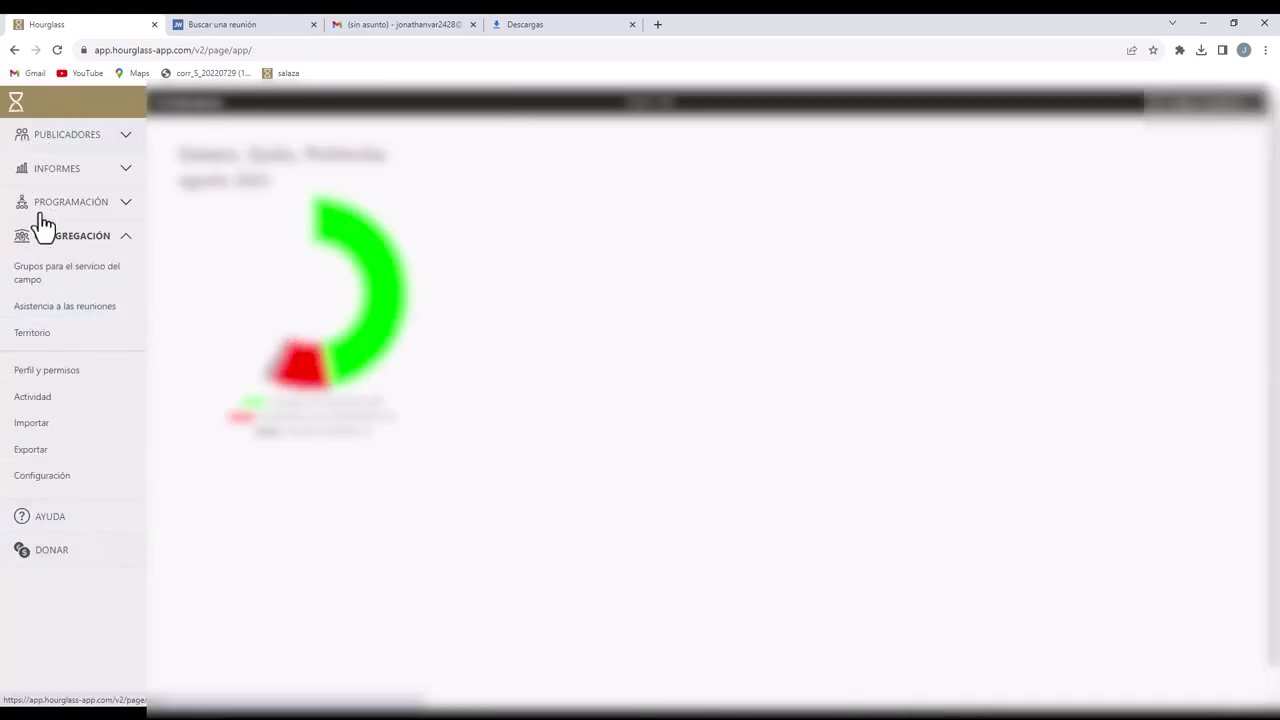